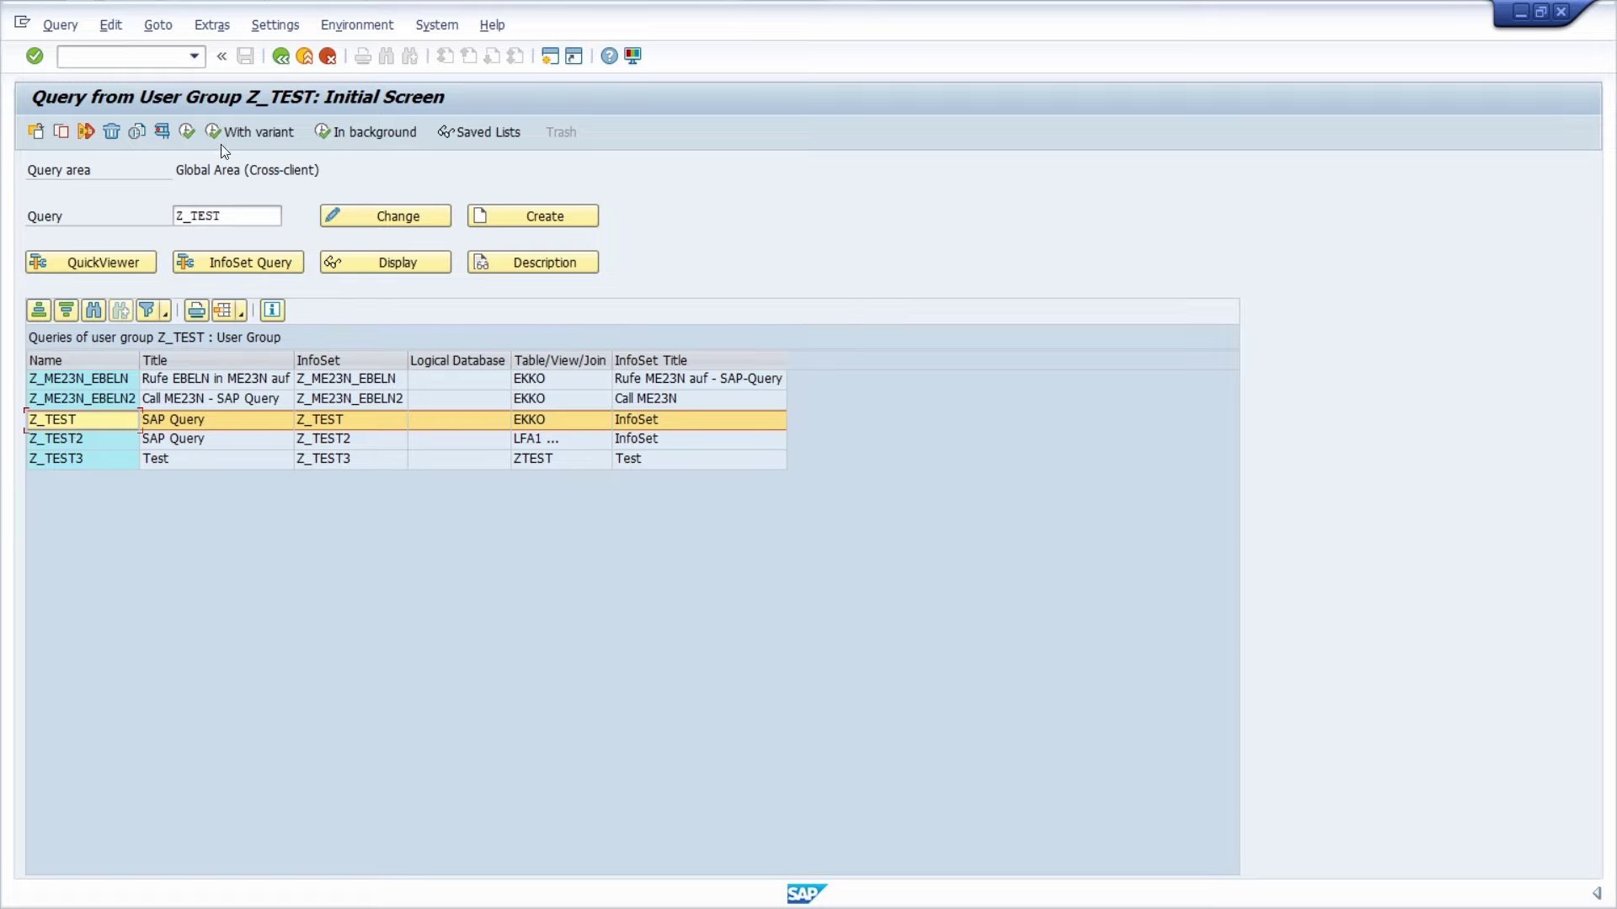
# - Run query Z_TEST to view its selection screen, then return to the query overview
pyautogui.click(186, 133)
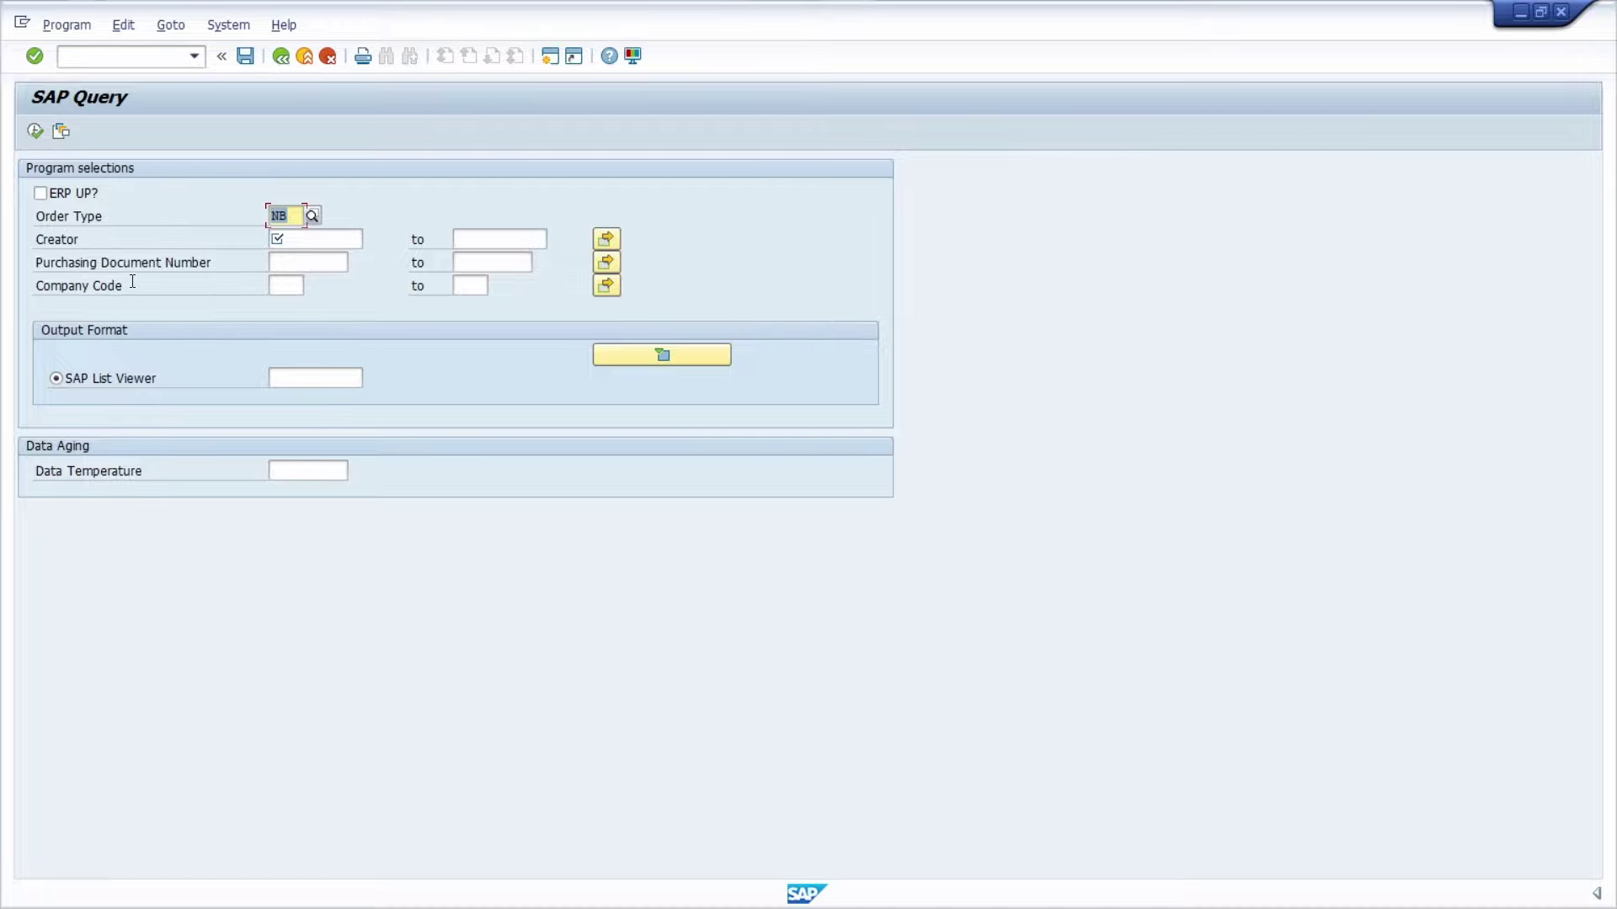
pyautogui.click(277, 59)
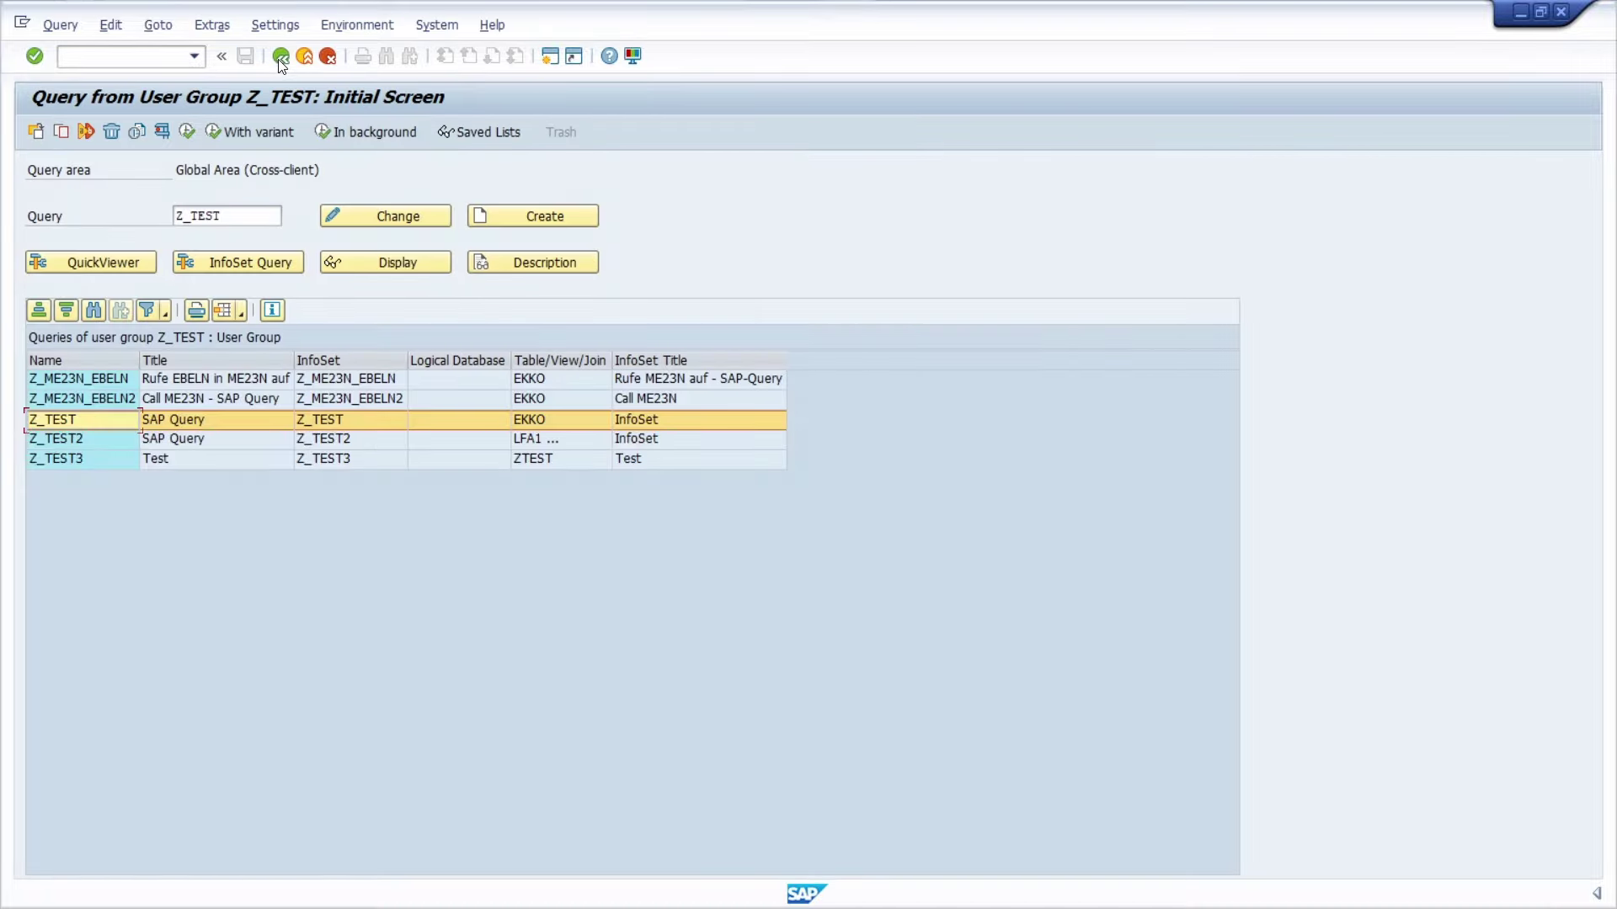
# - Open InfoSet Z_TEST in change mode and expand the Purchasing Document Header field group
pyautogui.click(354, 26)
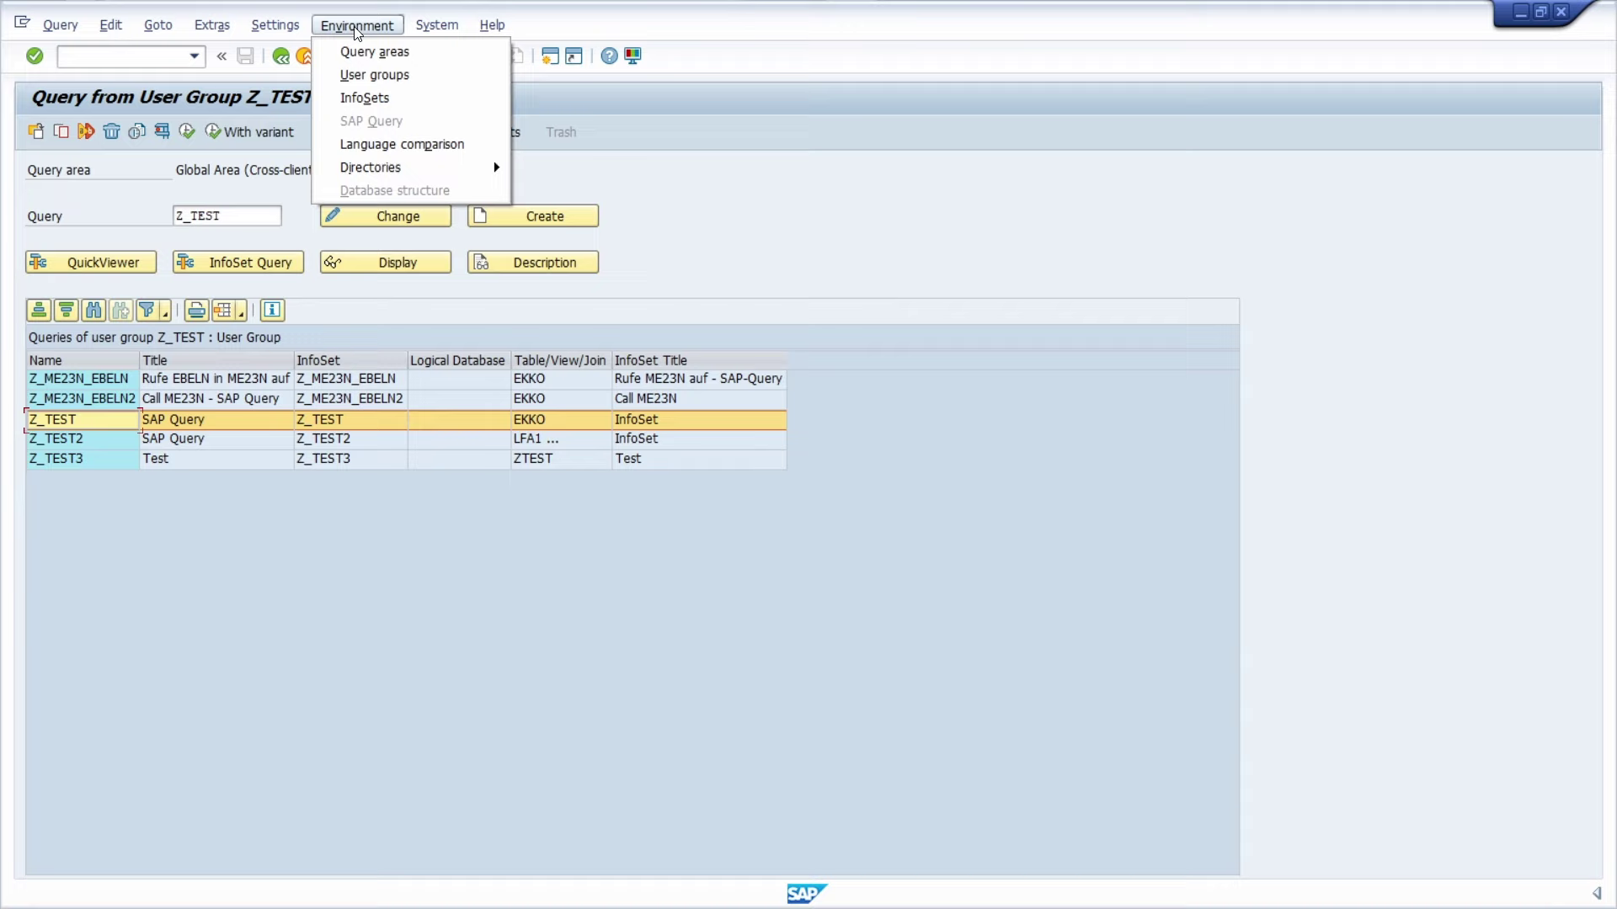
pyautogui.click(394, 101)
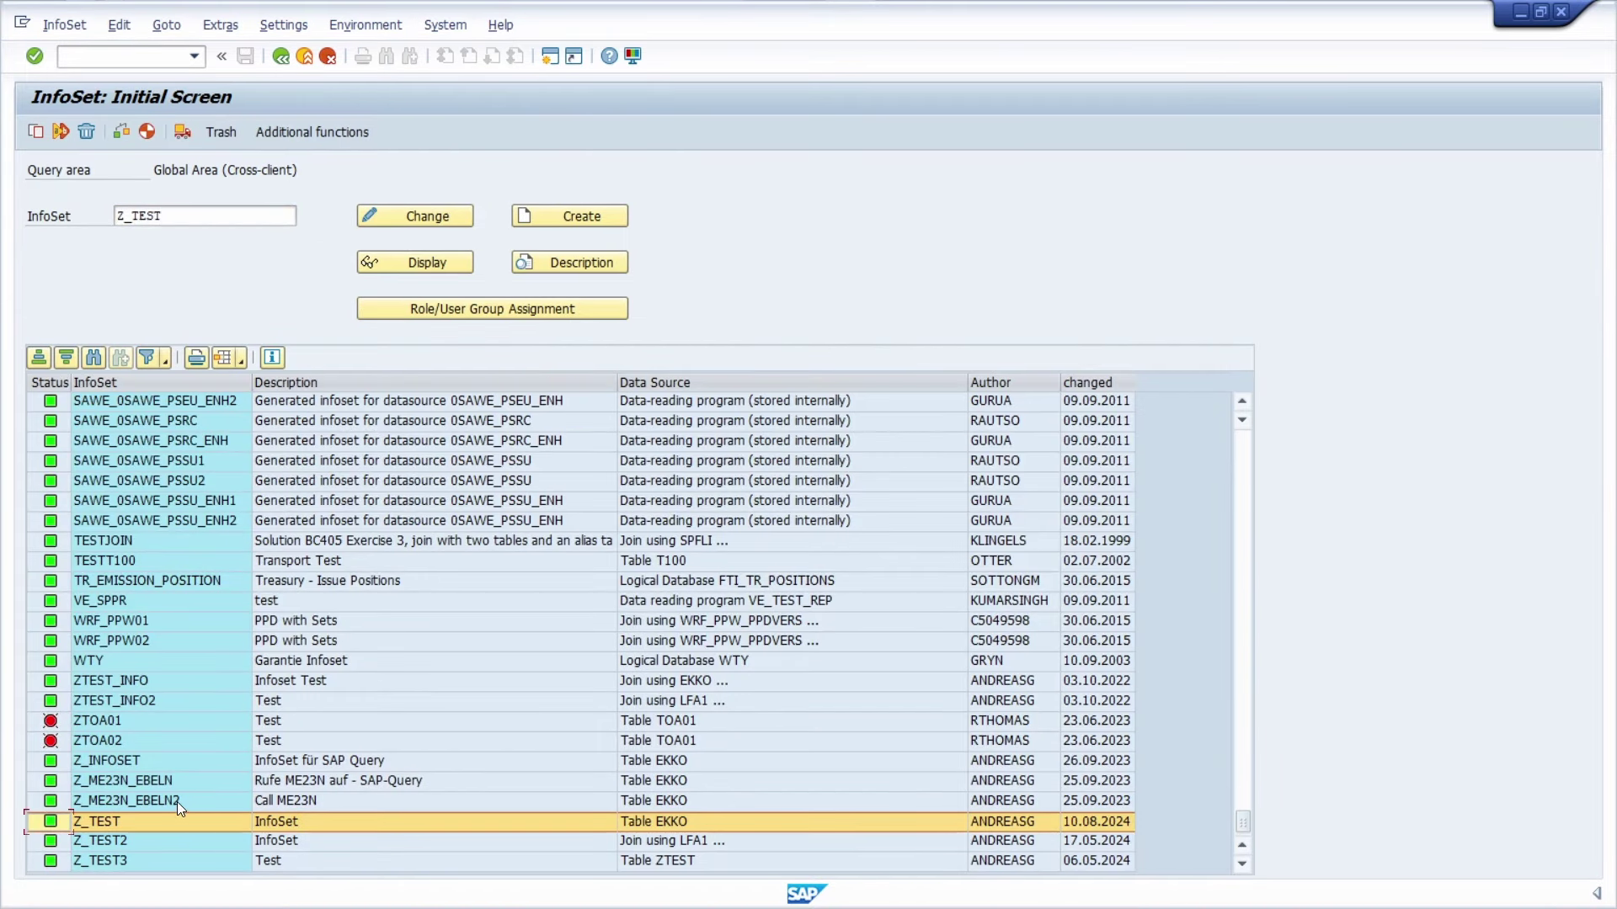
pyautogui.click(377, 211)
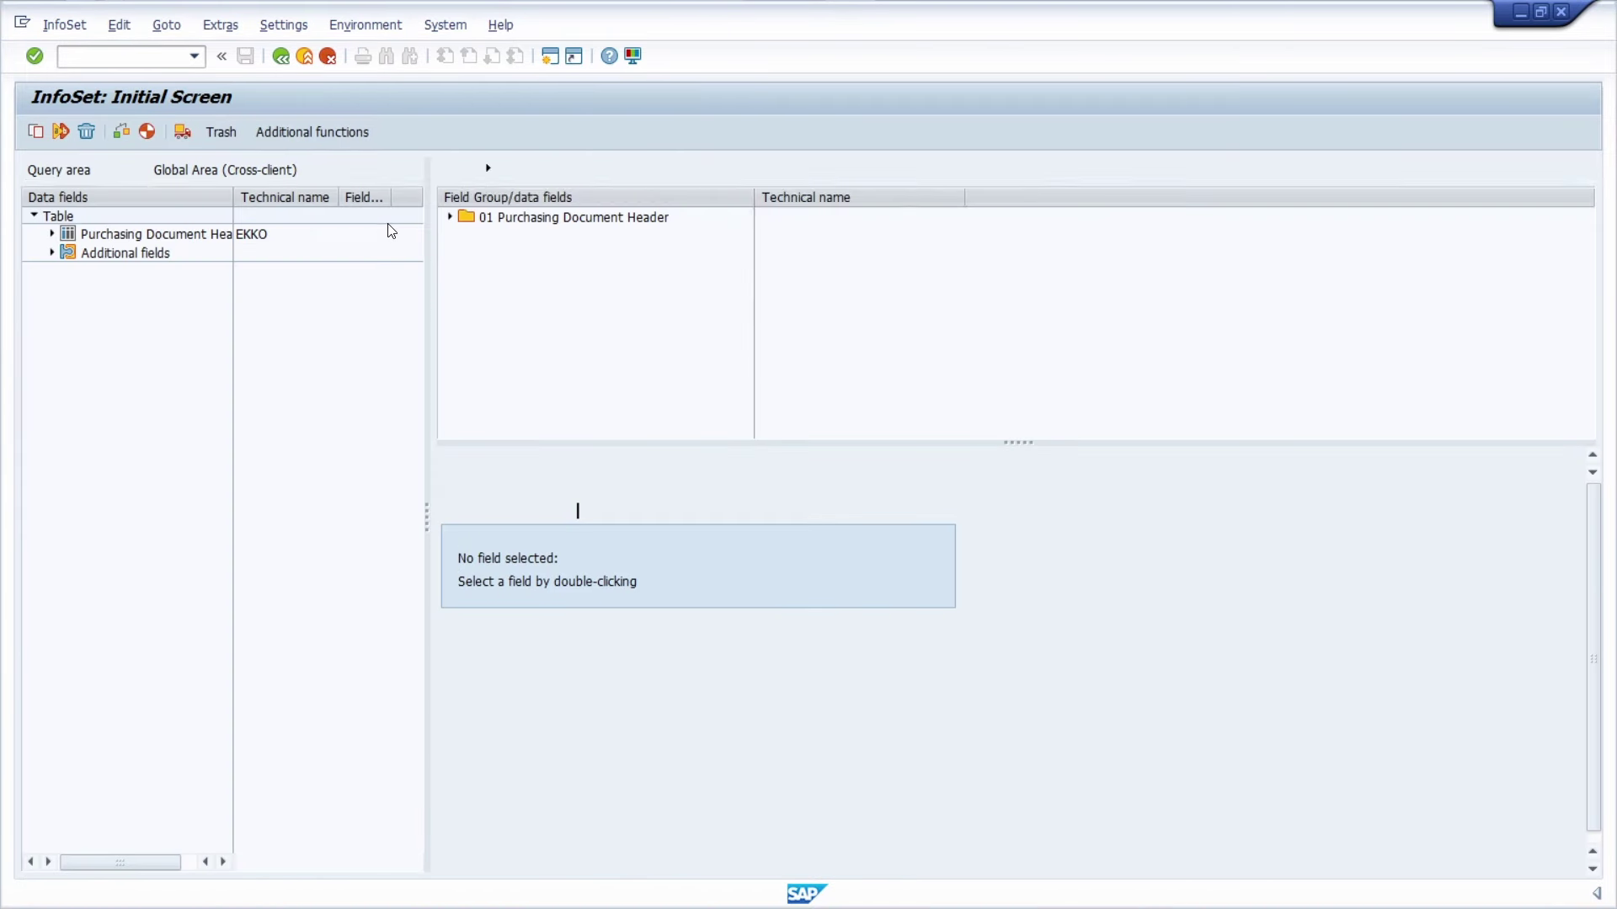
pyautogui.click(450, 217)
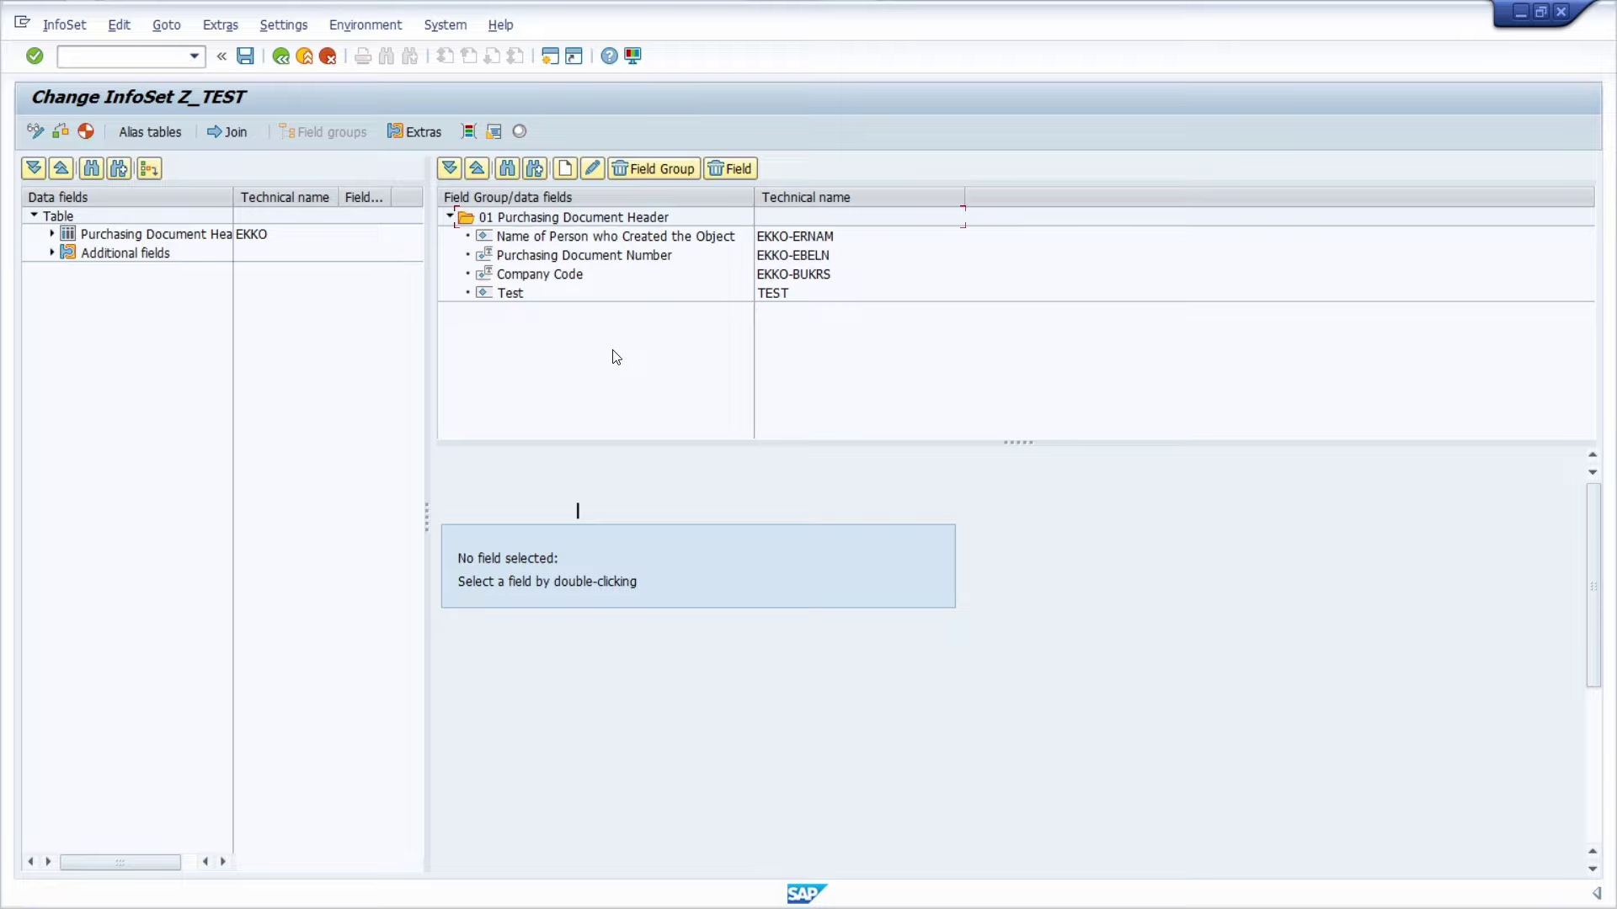
# - Review the definition of the additional field TEST in the InfoSet's extras
pyautogui.click(413, 131)
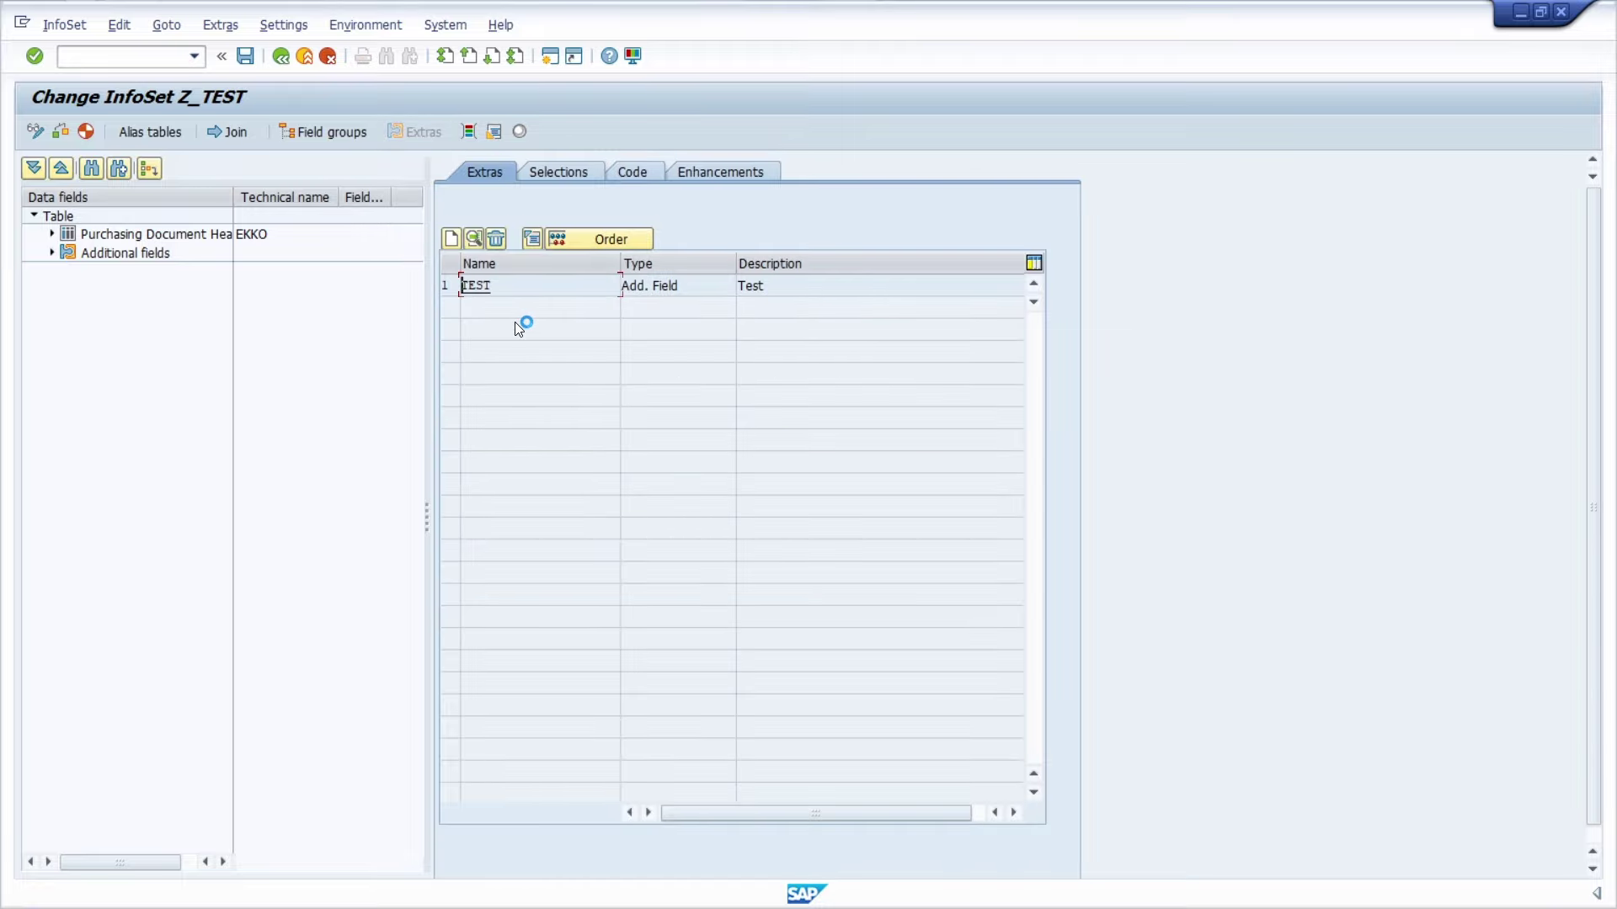
pyautogui.doubleClick(499, 286)
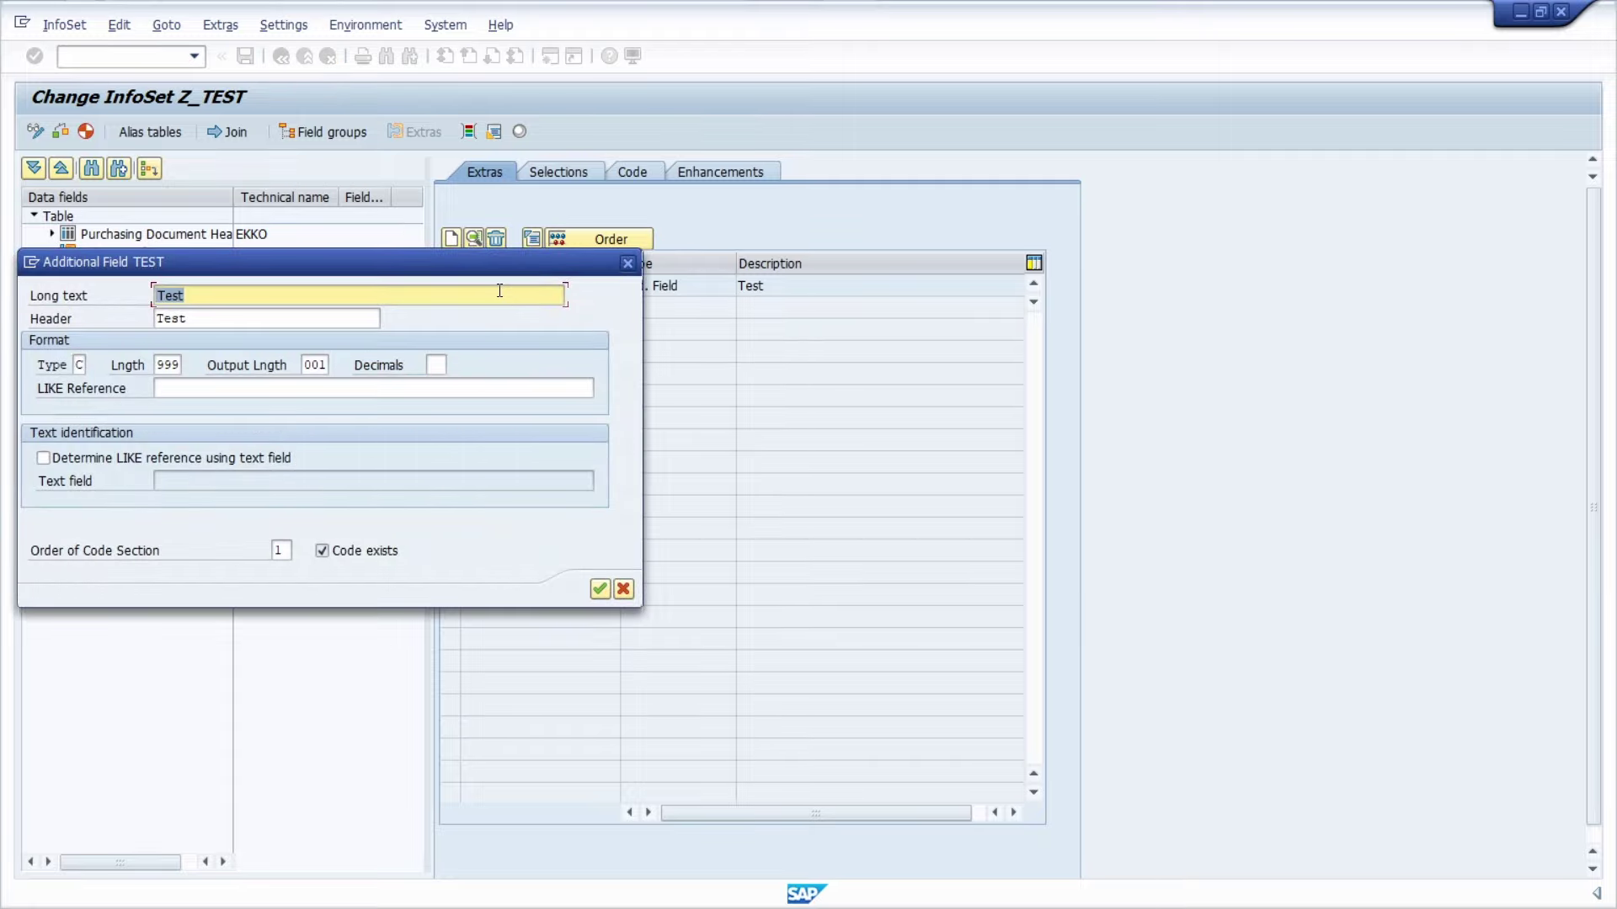
pyautogui.click(627, 266)
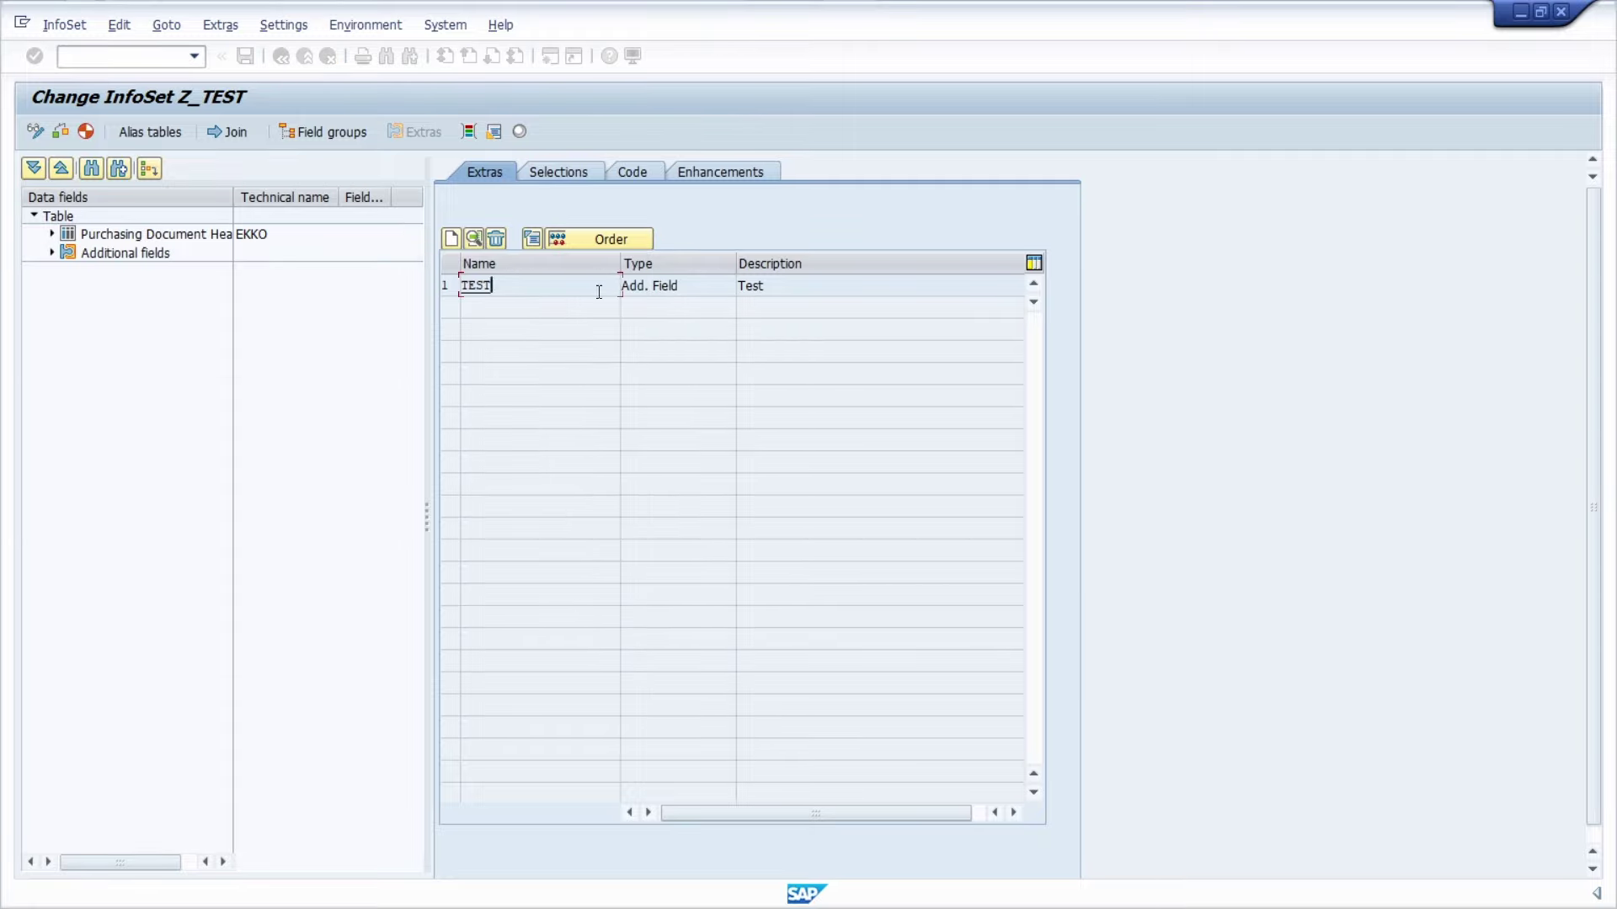
# - Review the InfoSet's selection definitions ERP_UP, P_BSART and S_ERNAM one after another
pyautogui.click(558, 173)
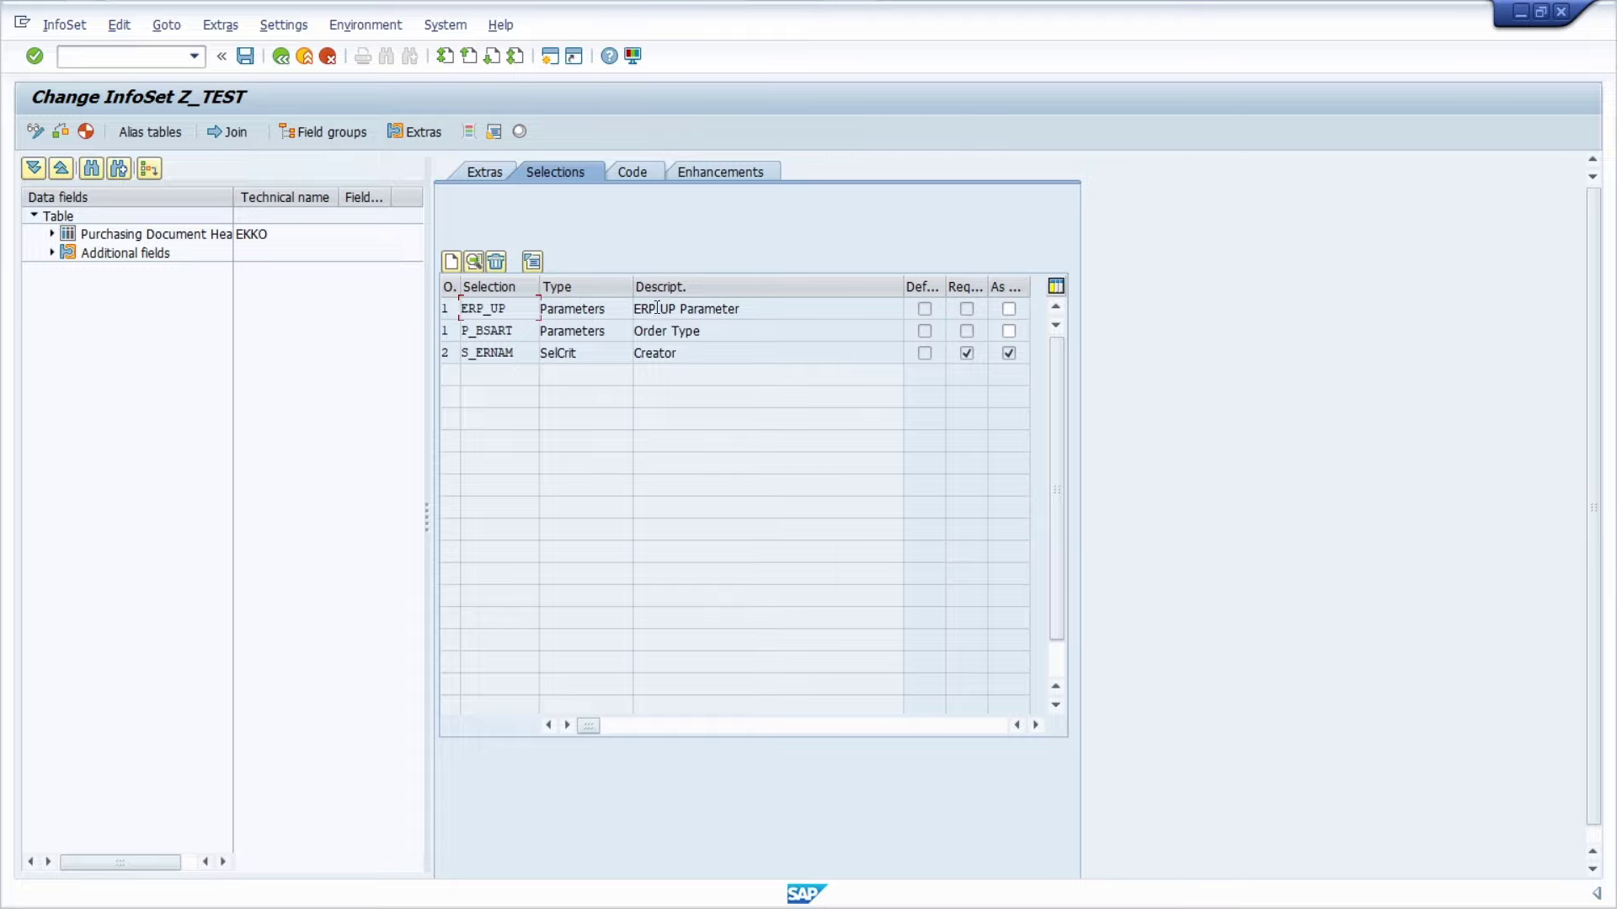
pyautogui.doubleClick(500, 312)
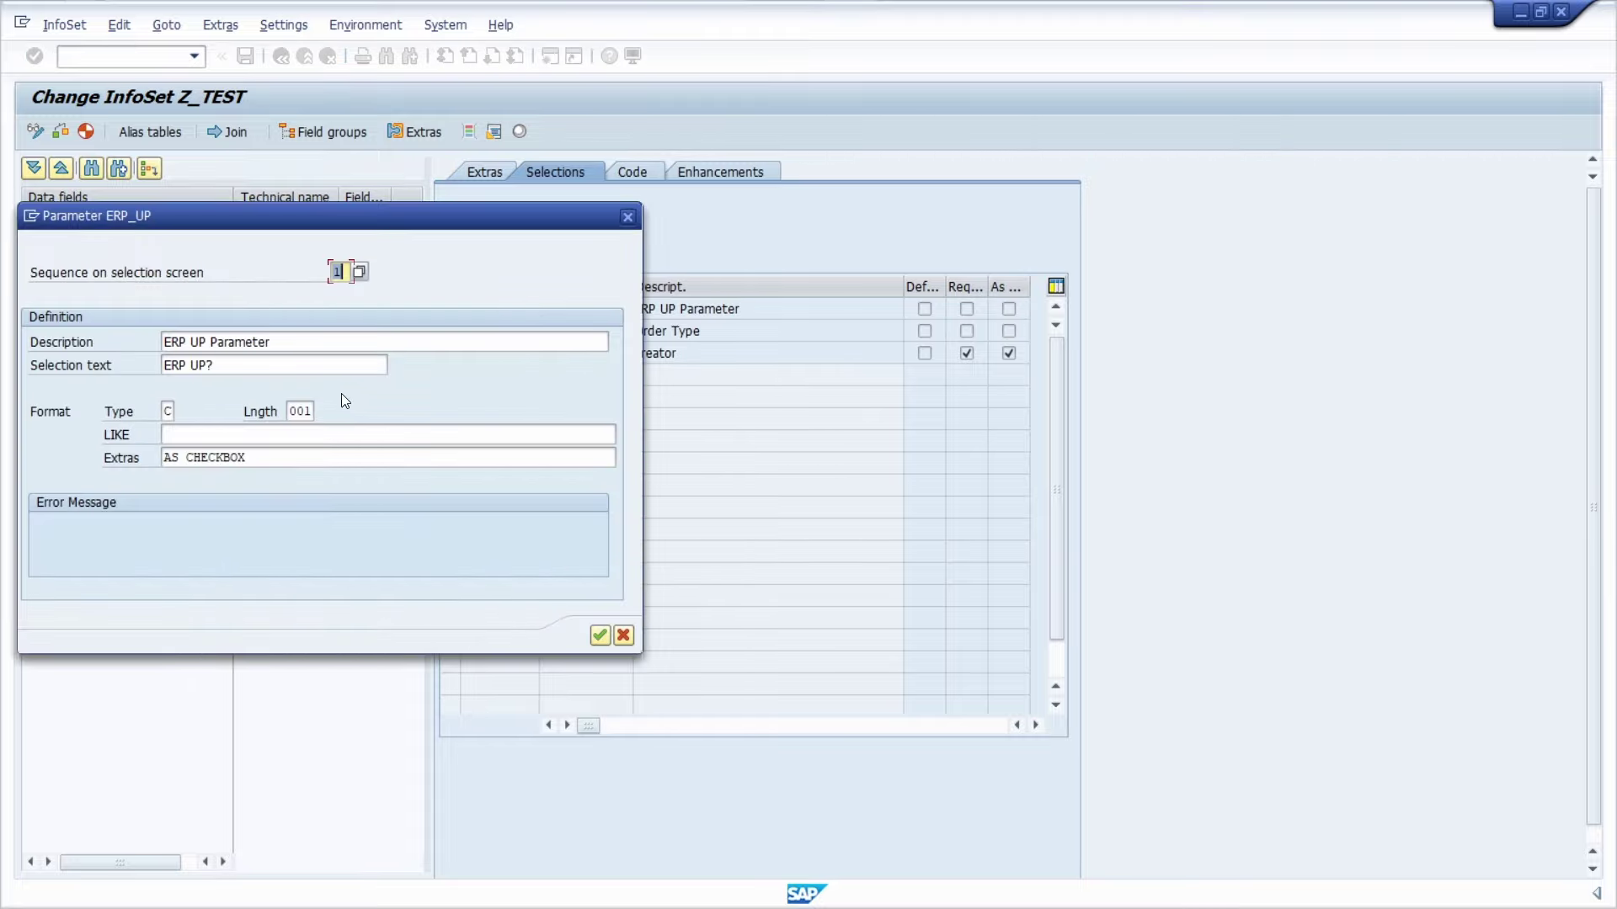
pyautogui.click(629, 217)
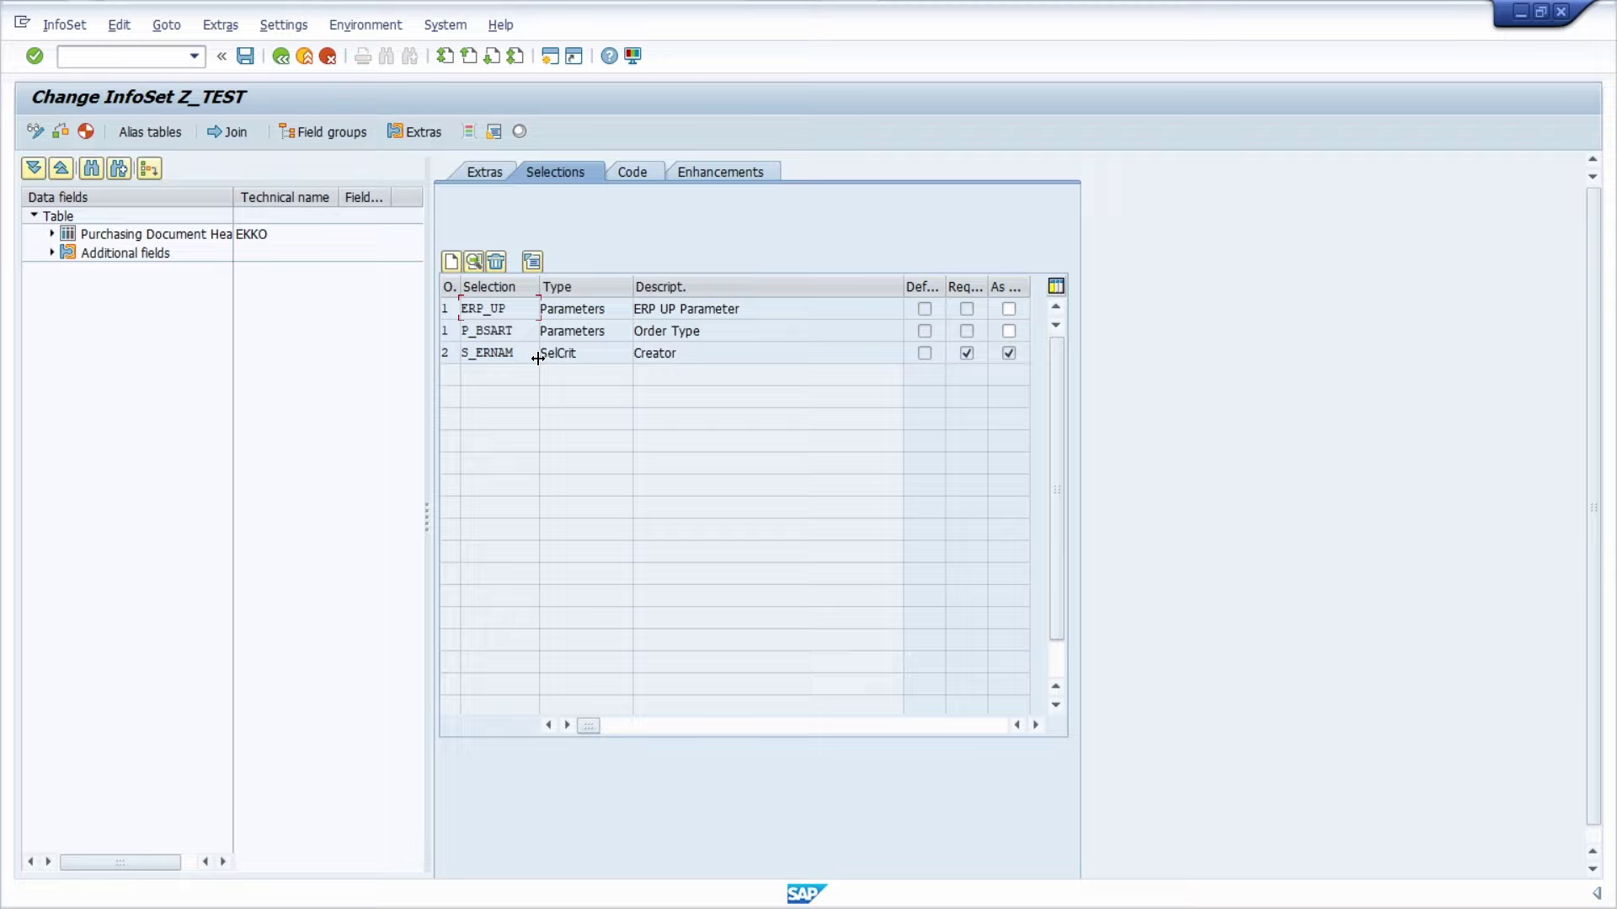
pyautogui.doubleClick(494, 331)
pyautogui.click(628, 216)
pyautogui.doubleClick(510, 356)
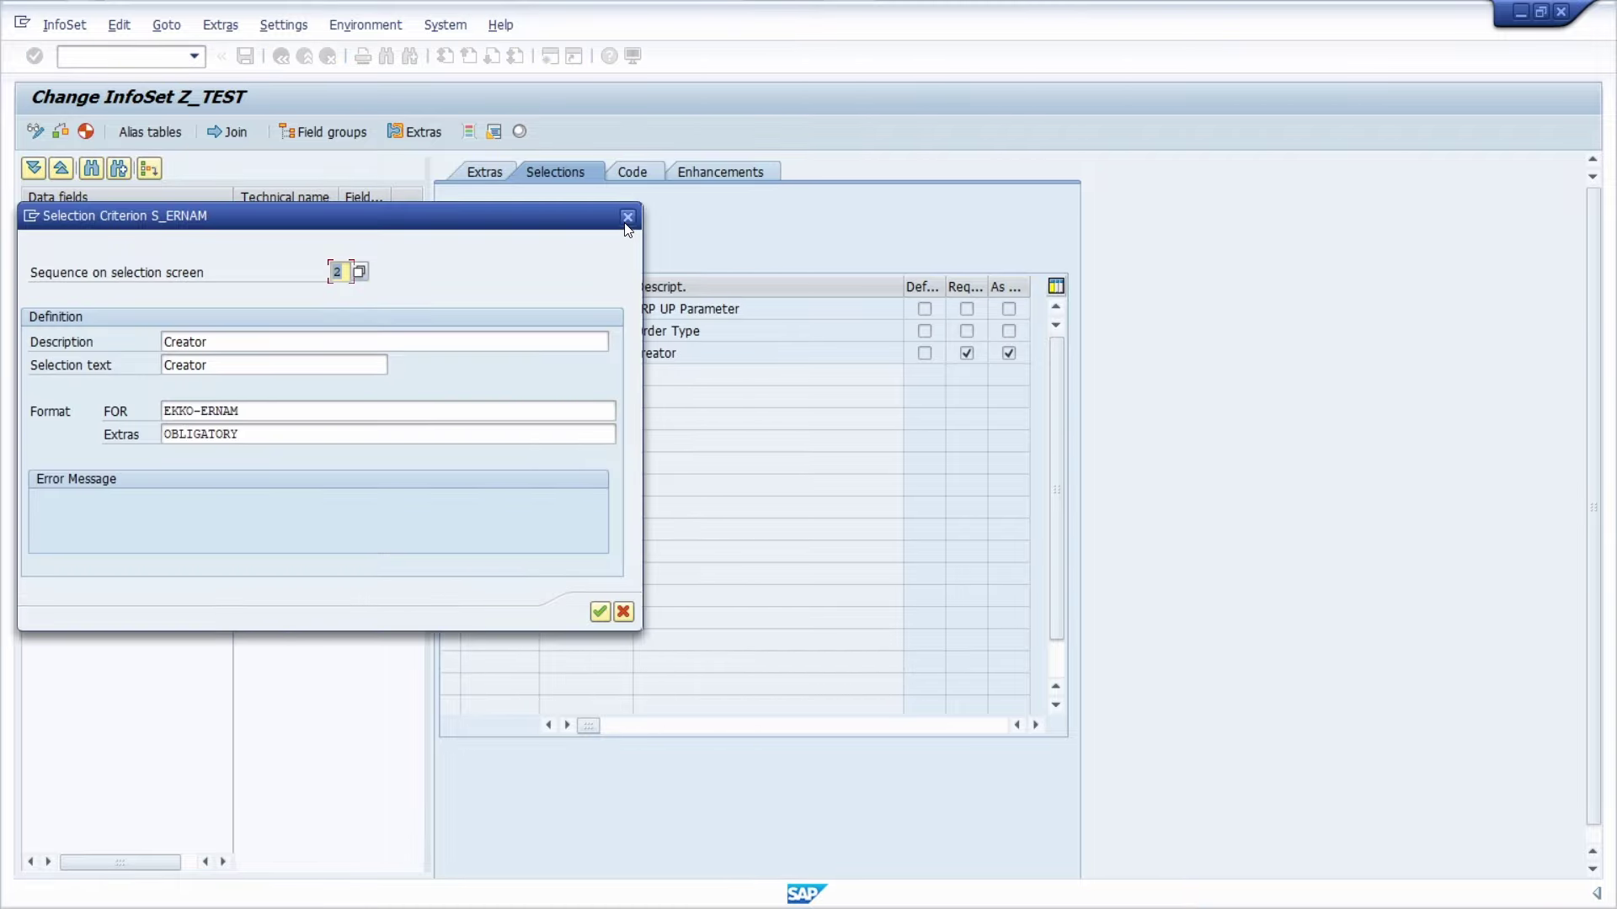
pyautogui.click(628, 217)
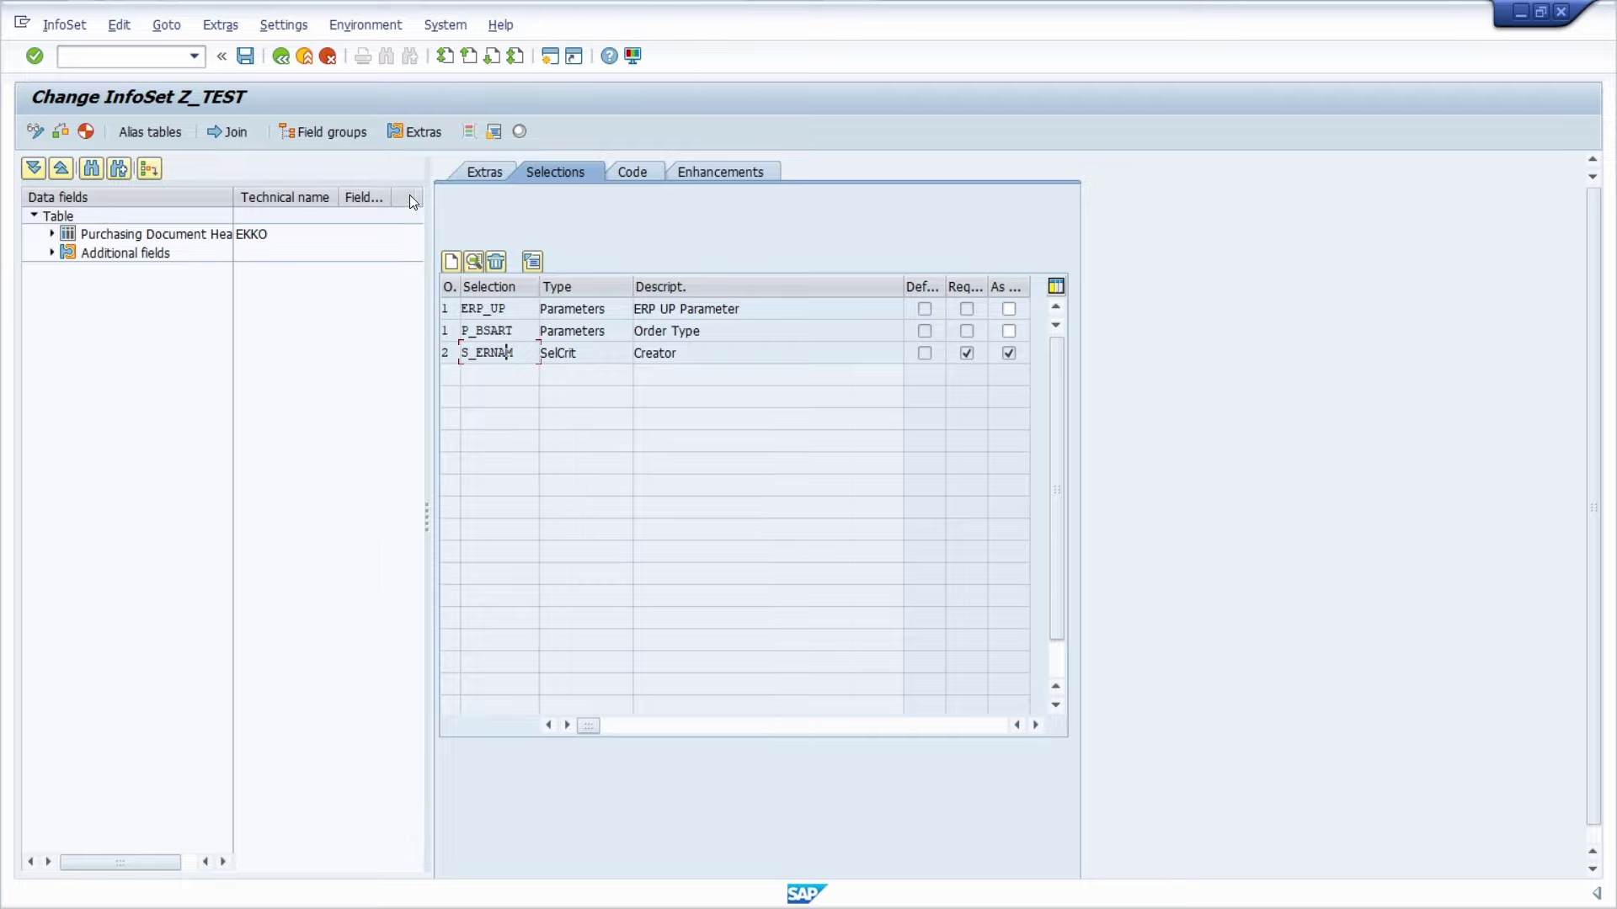
# - Leave InfoSet Z_TEST and return to the initial screen for queries
pyautogui.click(364, 25)
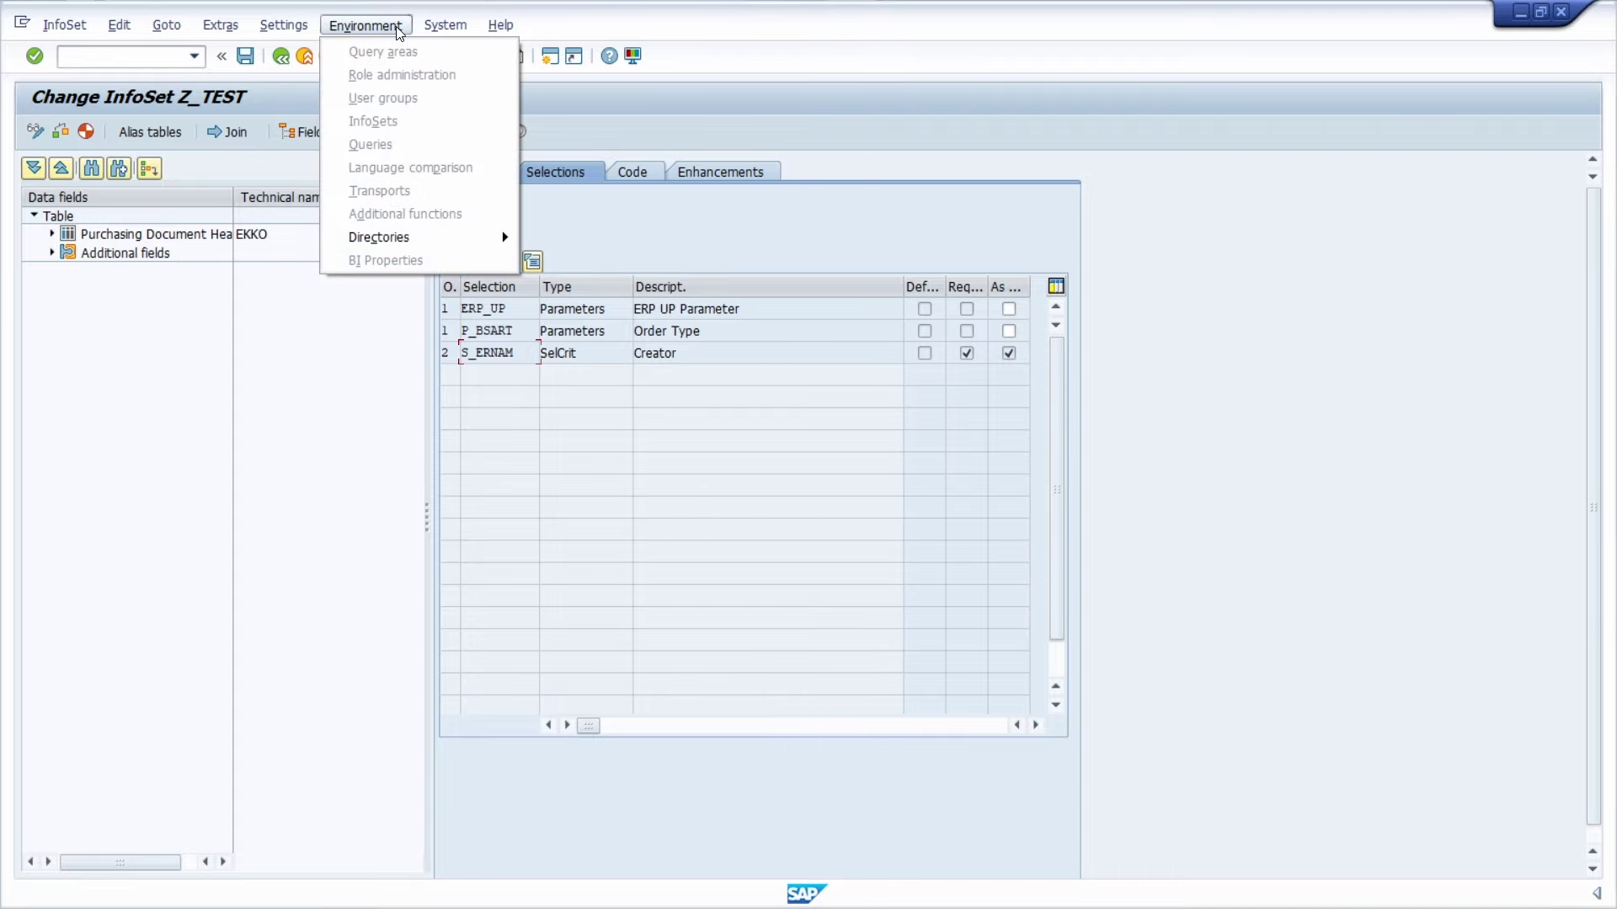
pyautogui.click(350, 44)
pyautogui.click(365, 28)
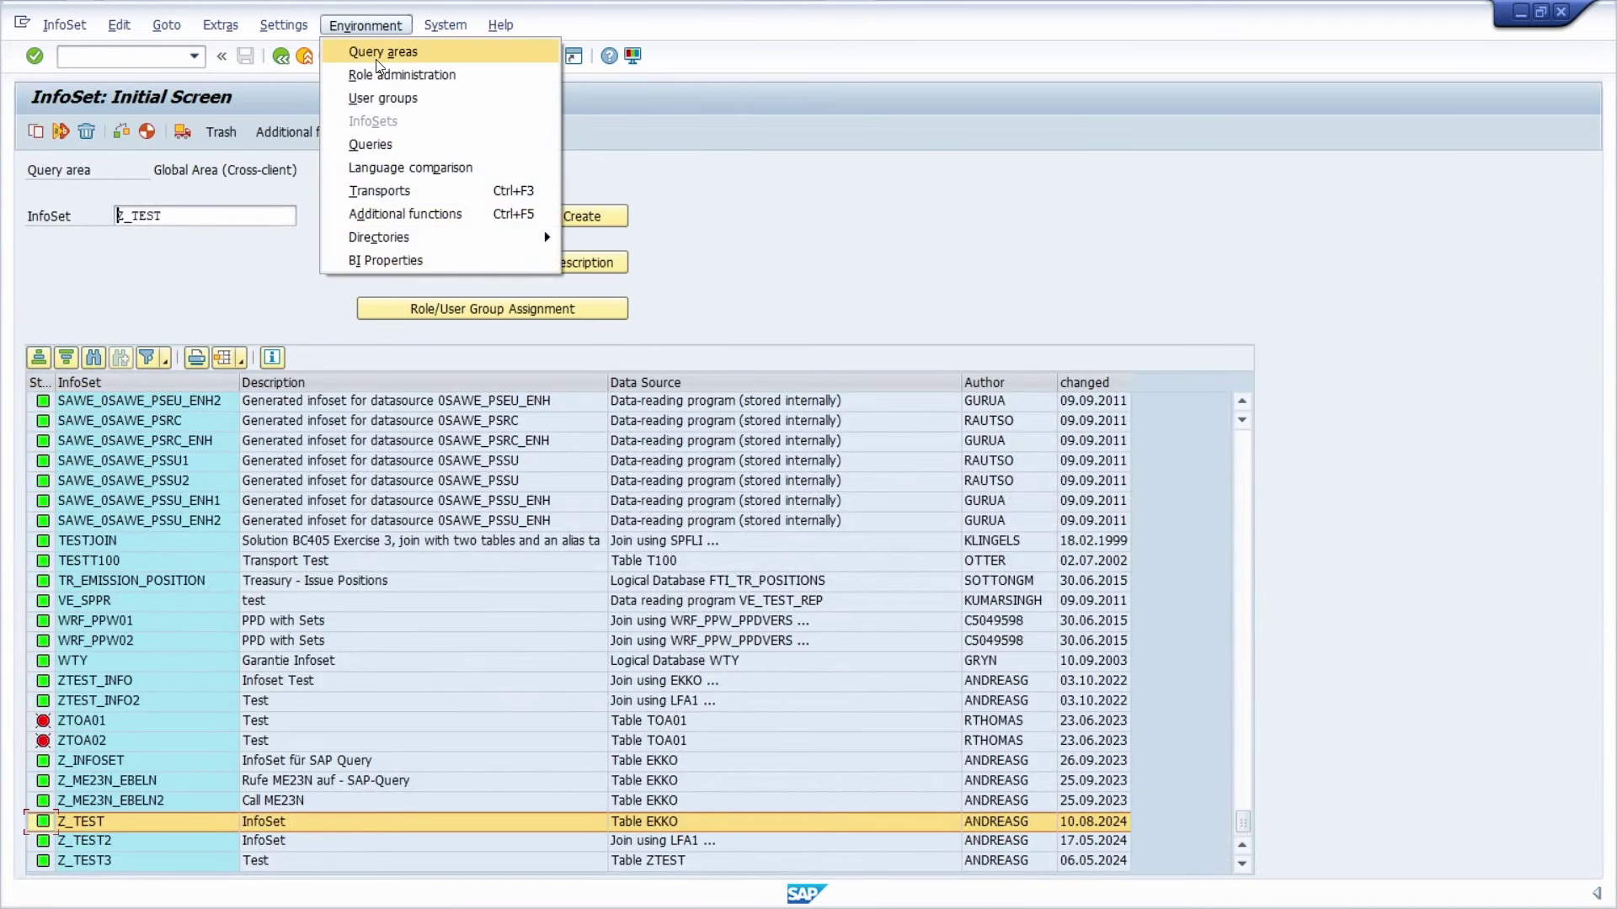
pyautogui.click(383, 99)
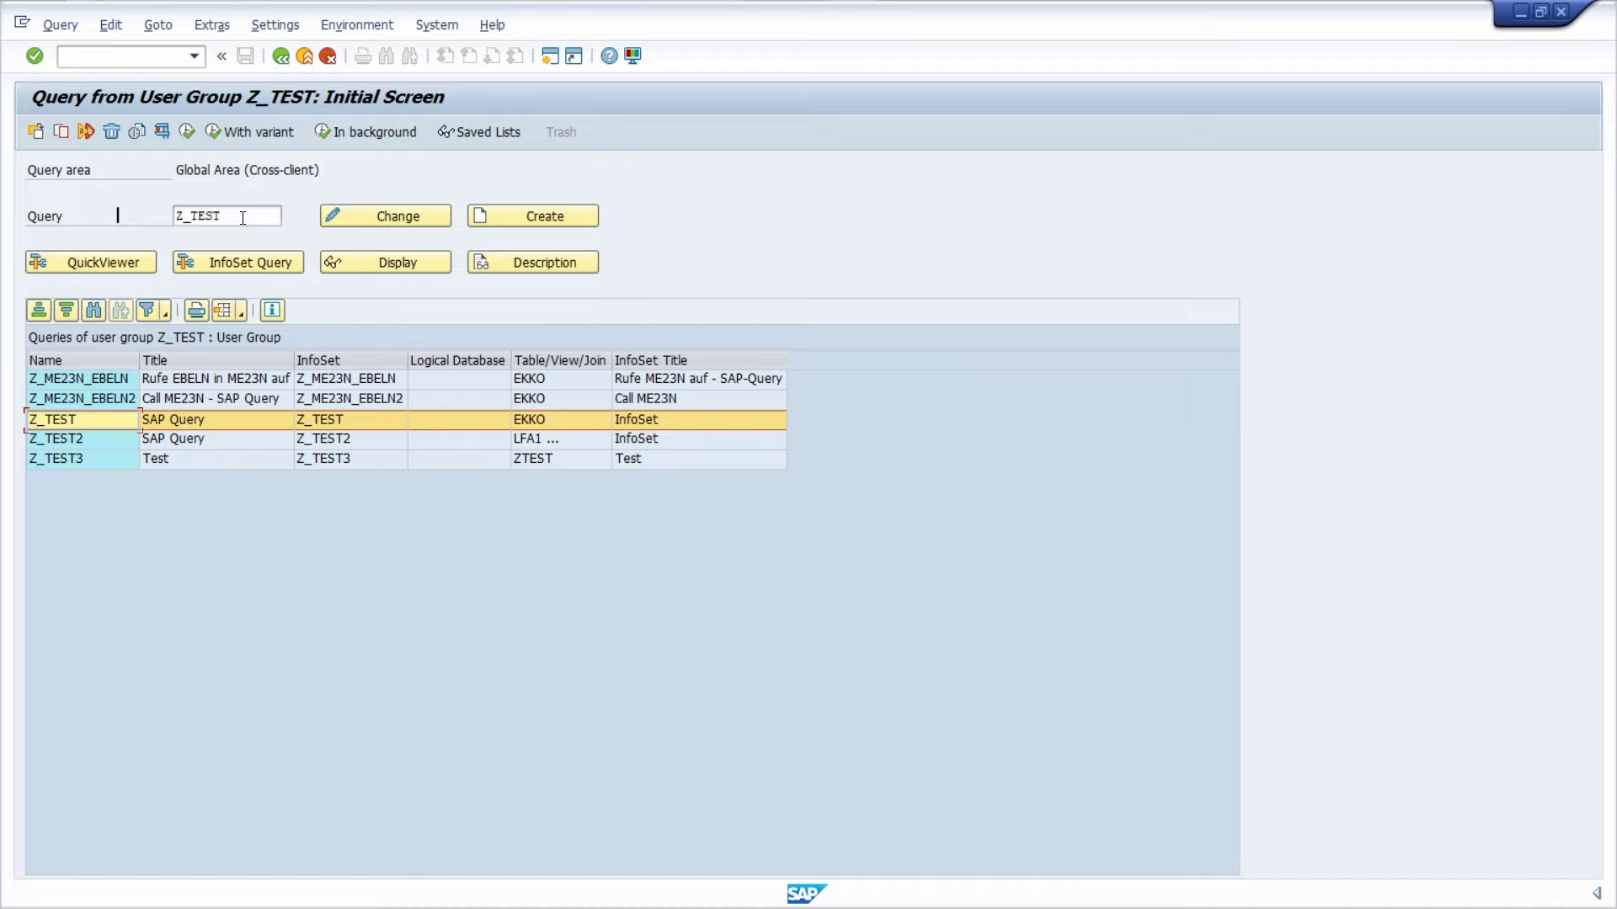
# - Run query Z_TEST and fill in the creator's user name and company code 1010 as selections
pyautogui.click(185, 131)
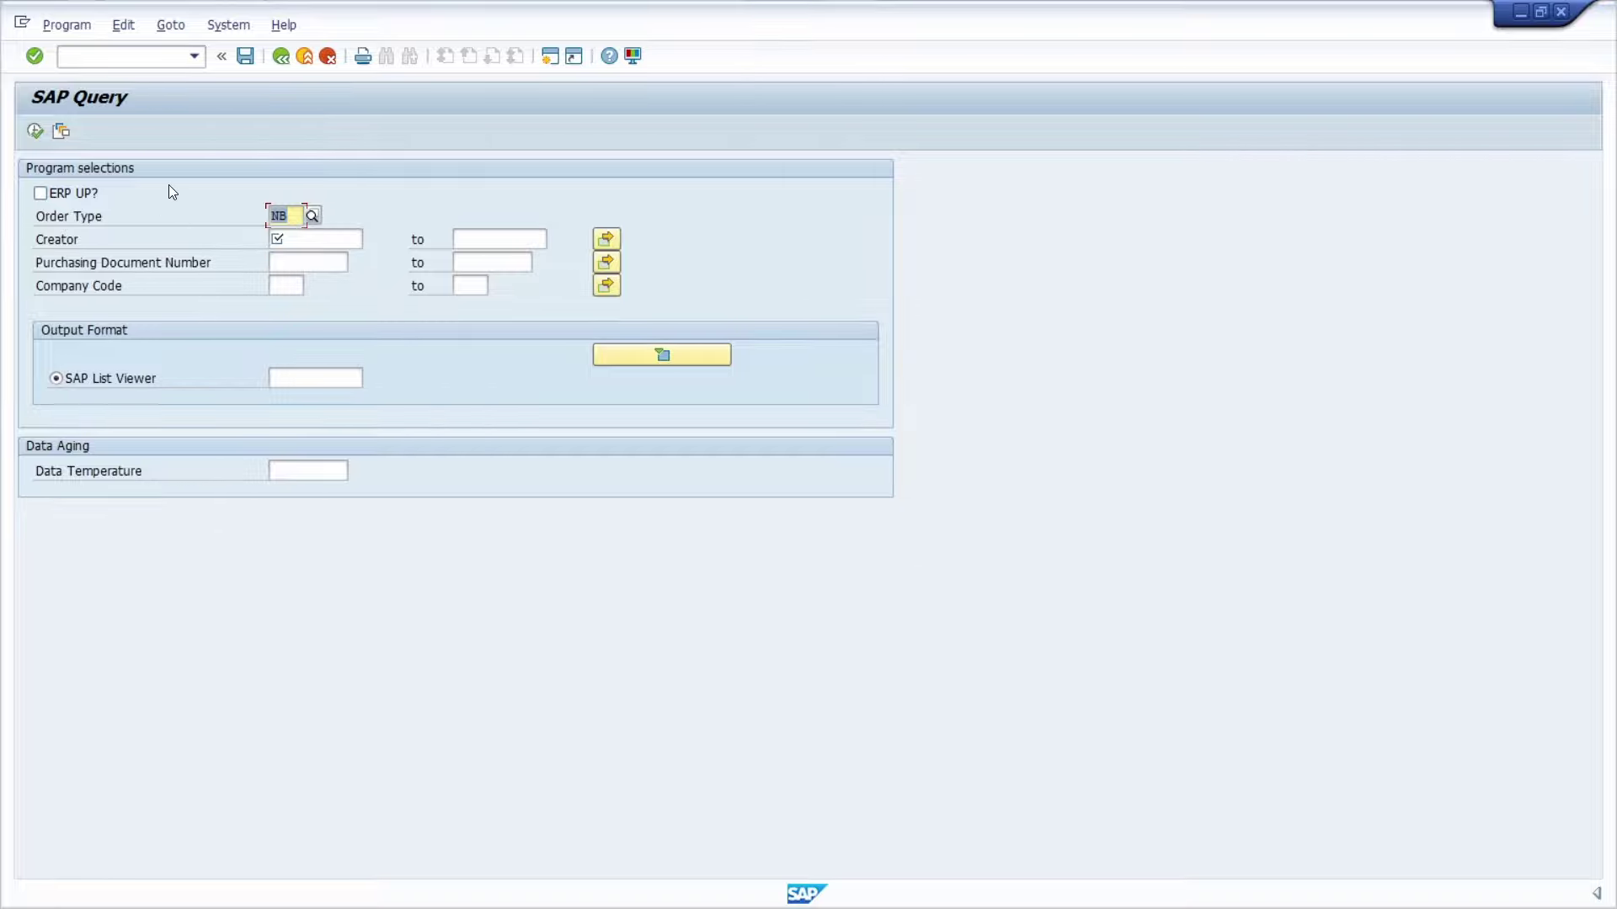
pyautogui.click(299, 239)
pyautogui.write('ANDREASG')
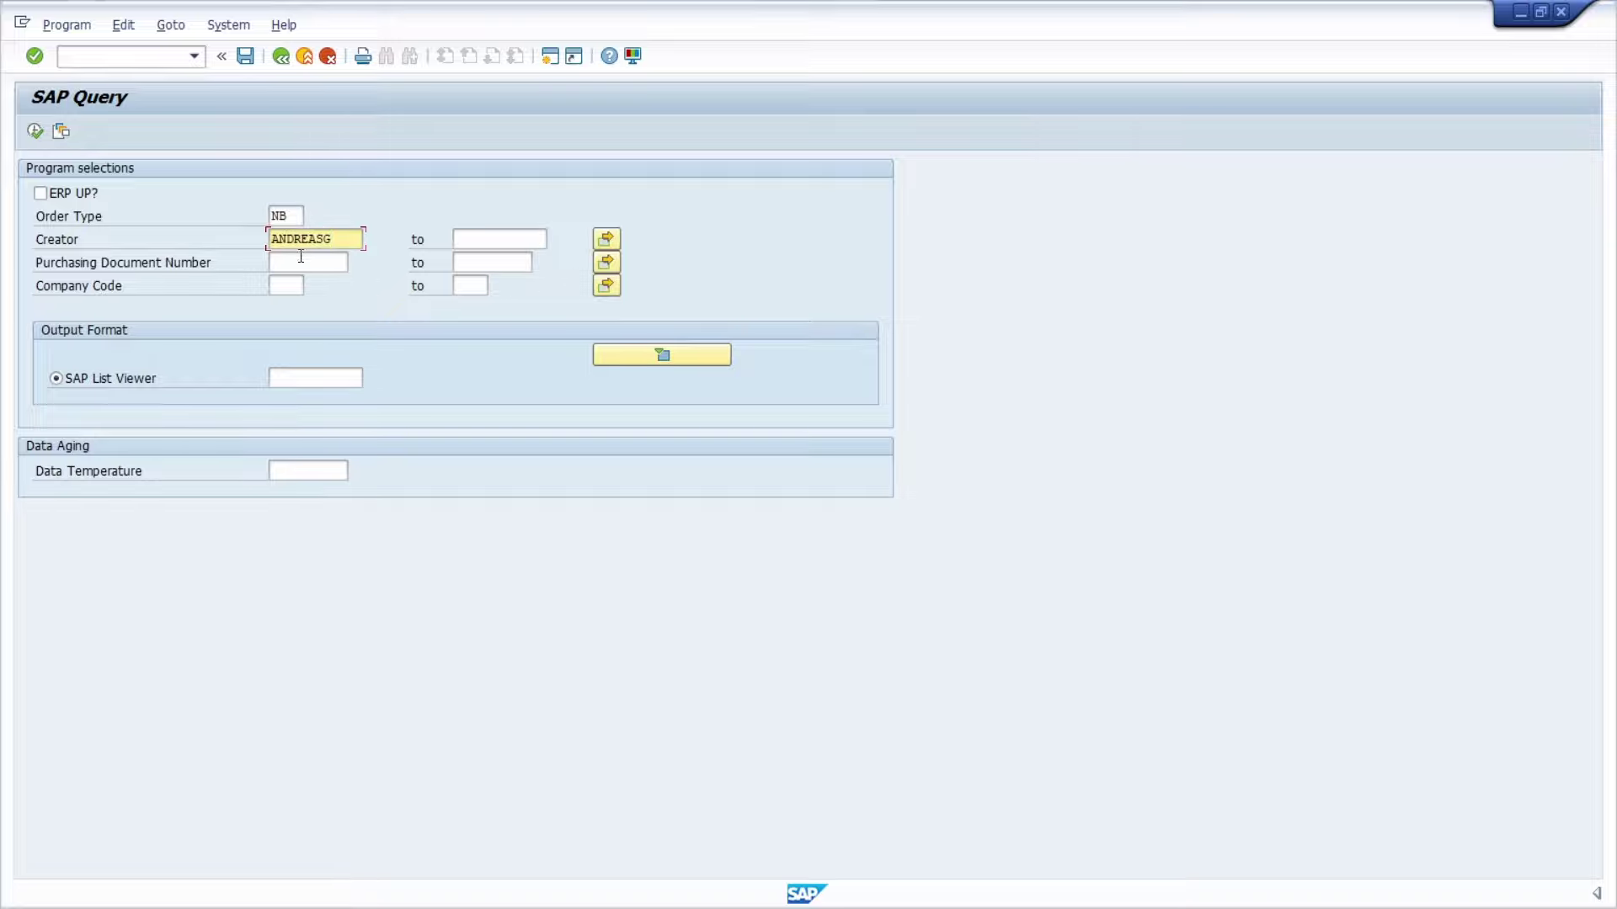
pyautogui.click(287, 286)
pyautogui.write('1010')
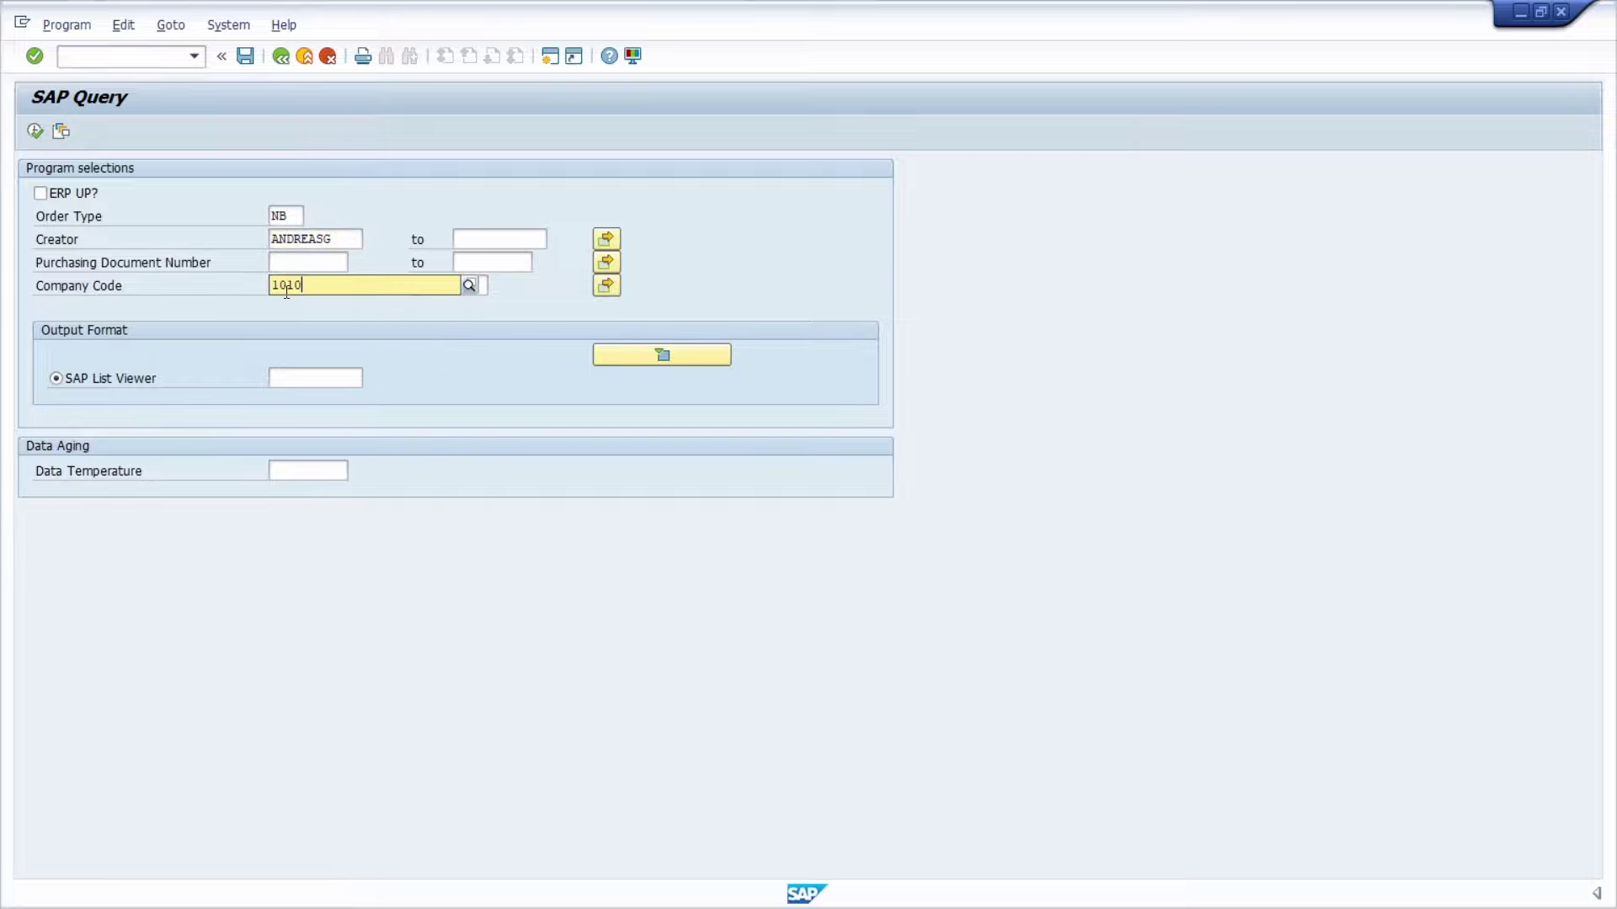
pyautogui.click(221, 281)
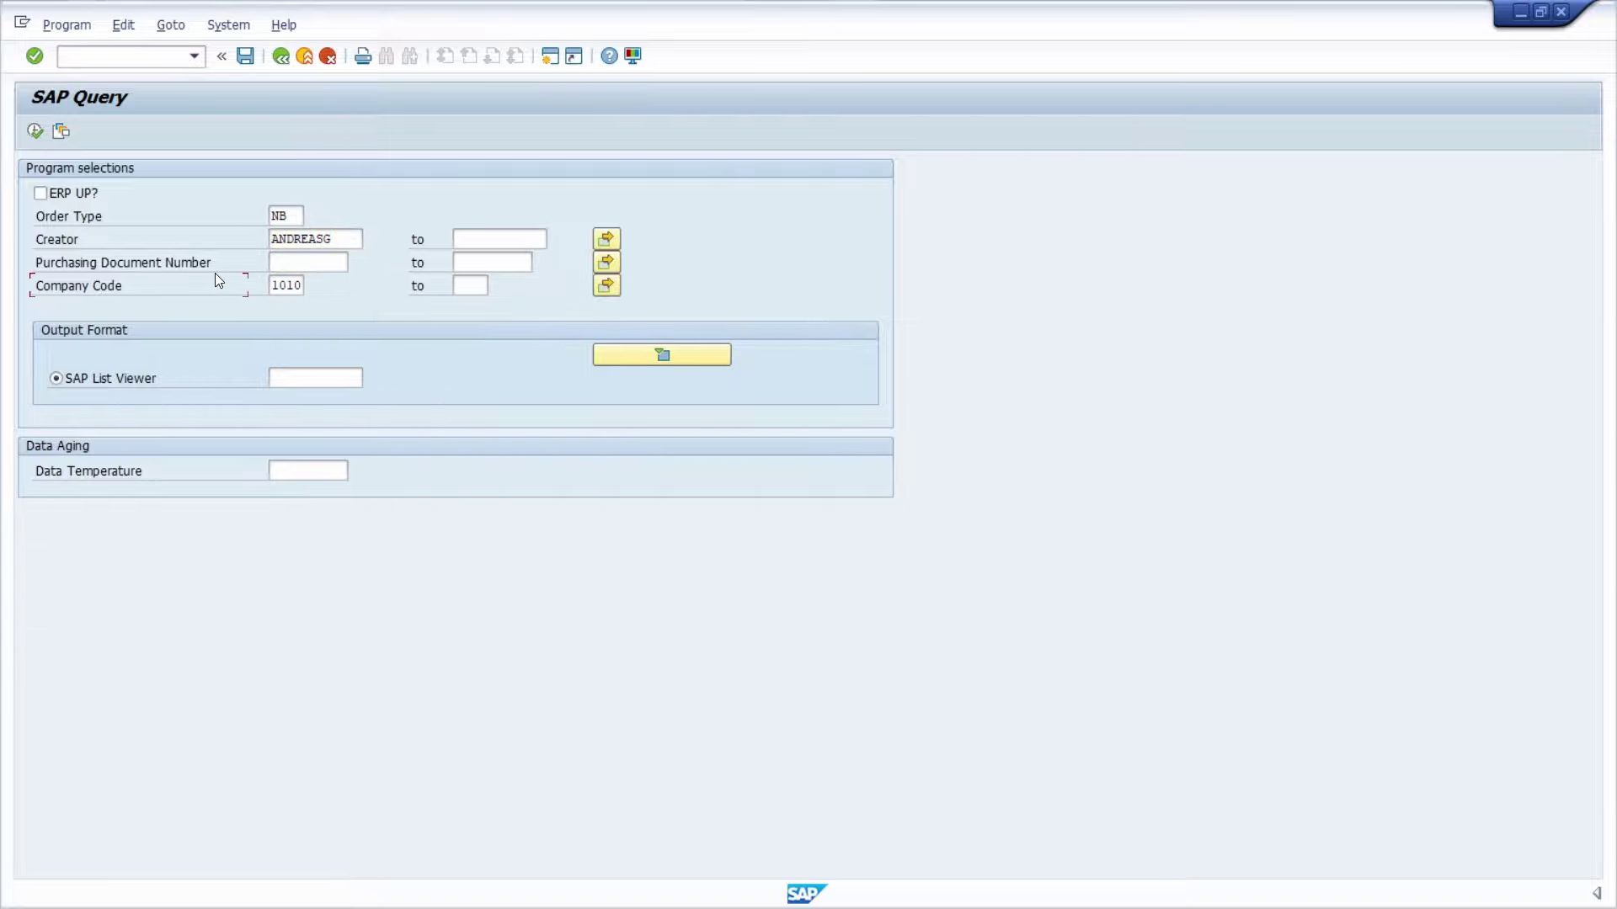
# - Save the selections as a variant named TEST with the description "Test"
pyautogui.click(244, 55)
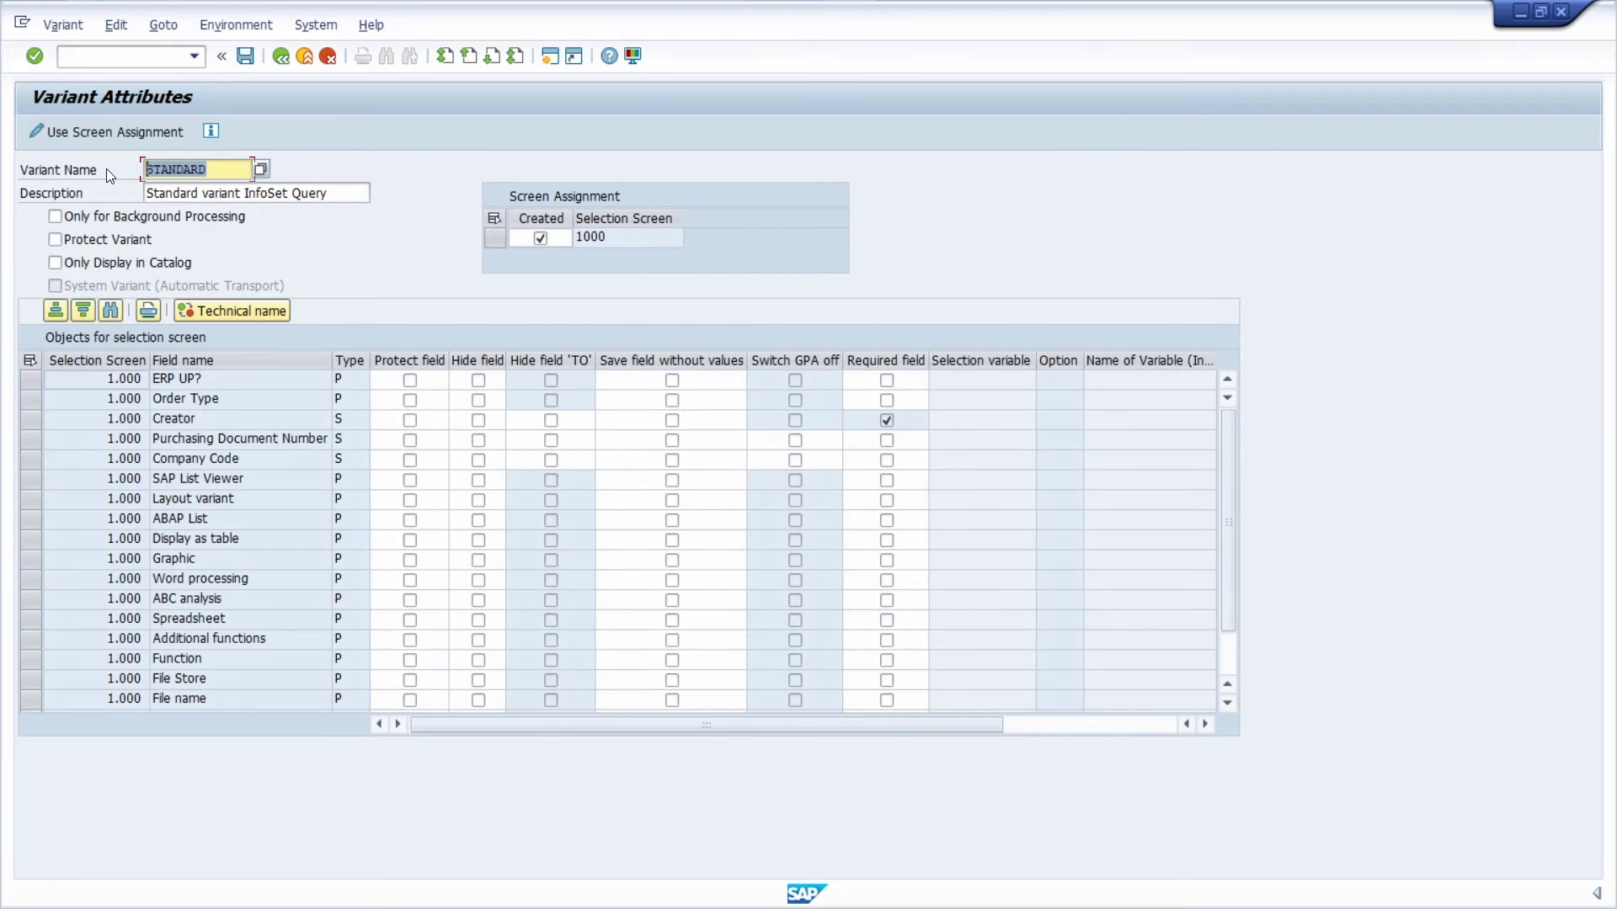
pyautogui.write('TEST')
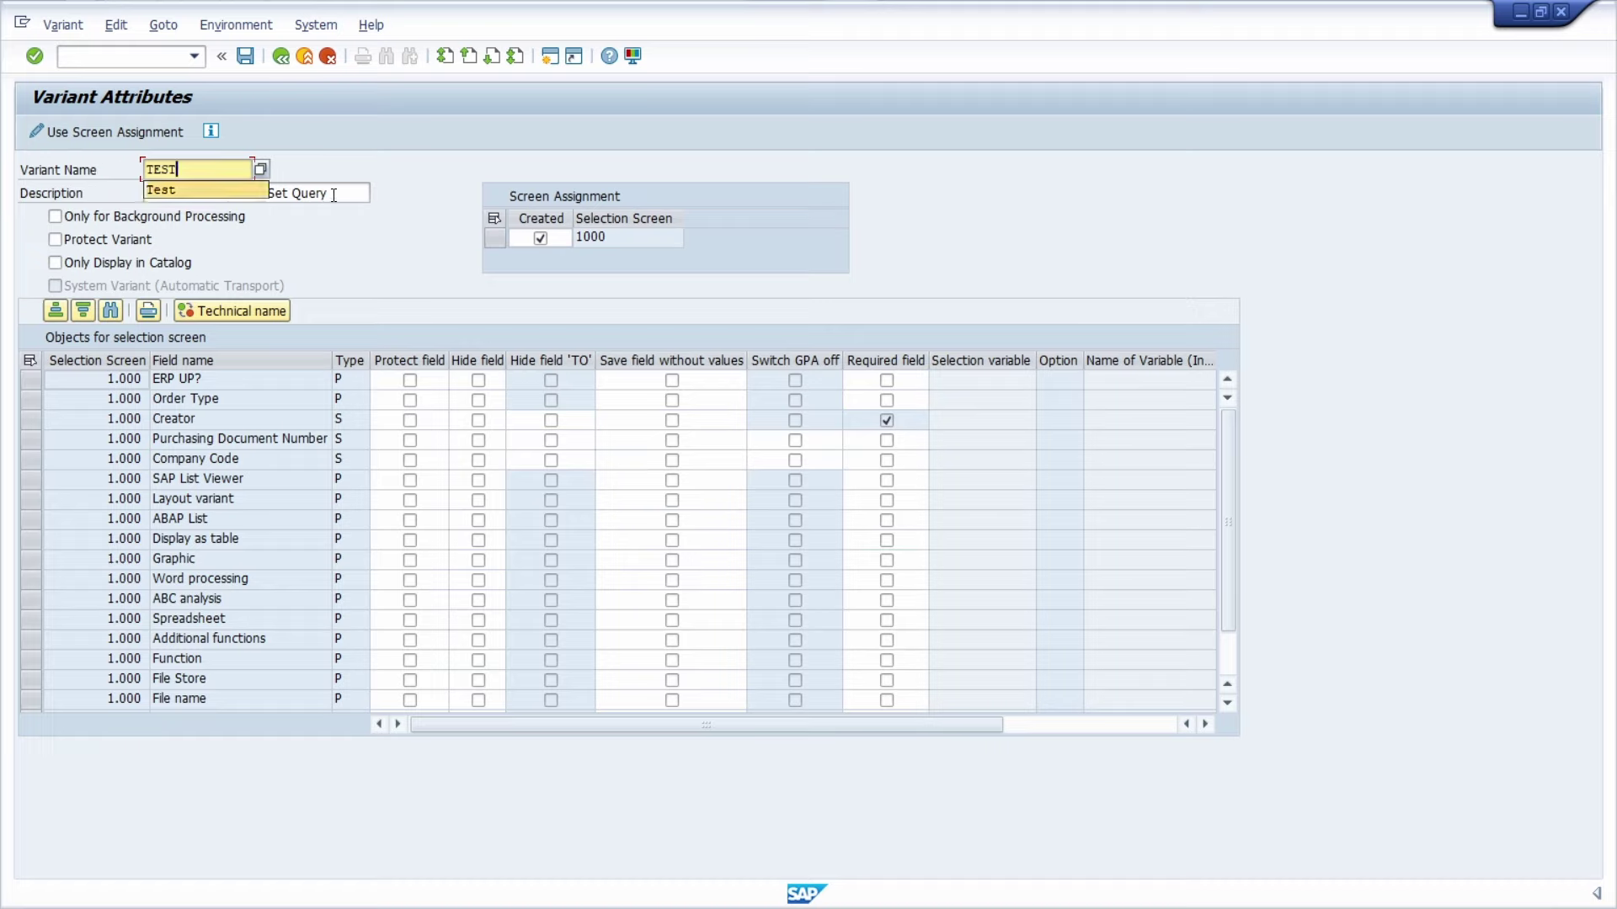
pyautogui.press('Tab')
pyautogui.hotkey('shift', 'Home')
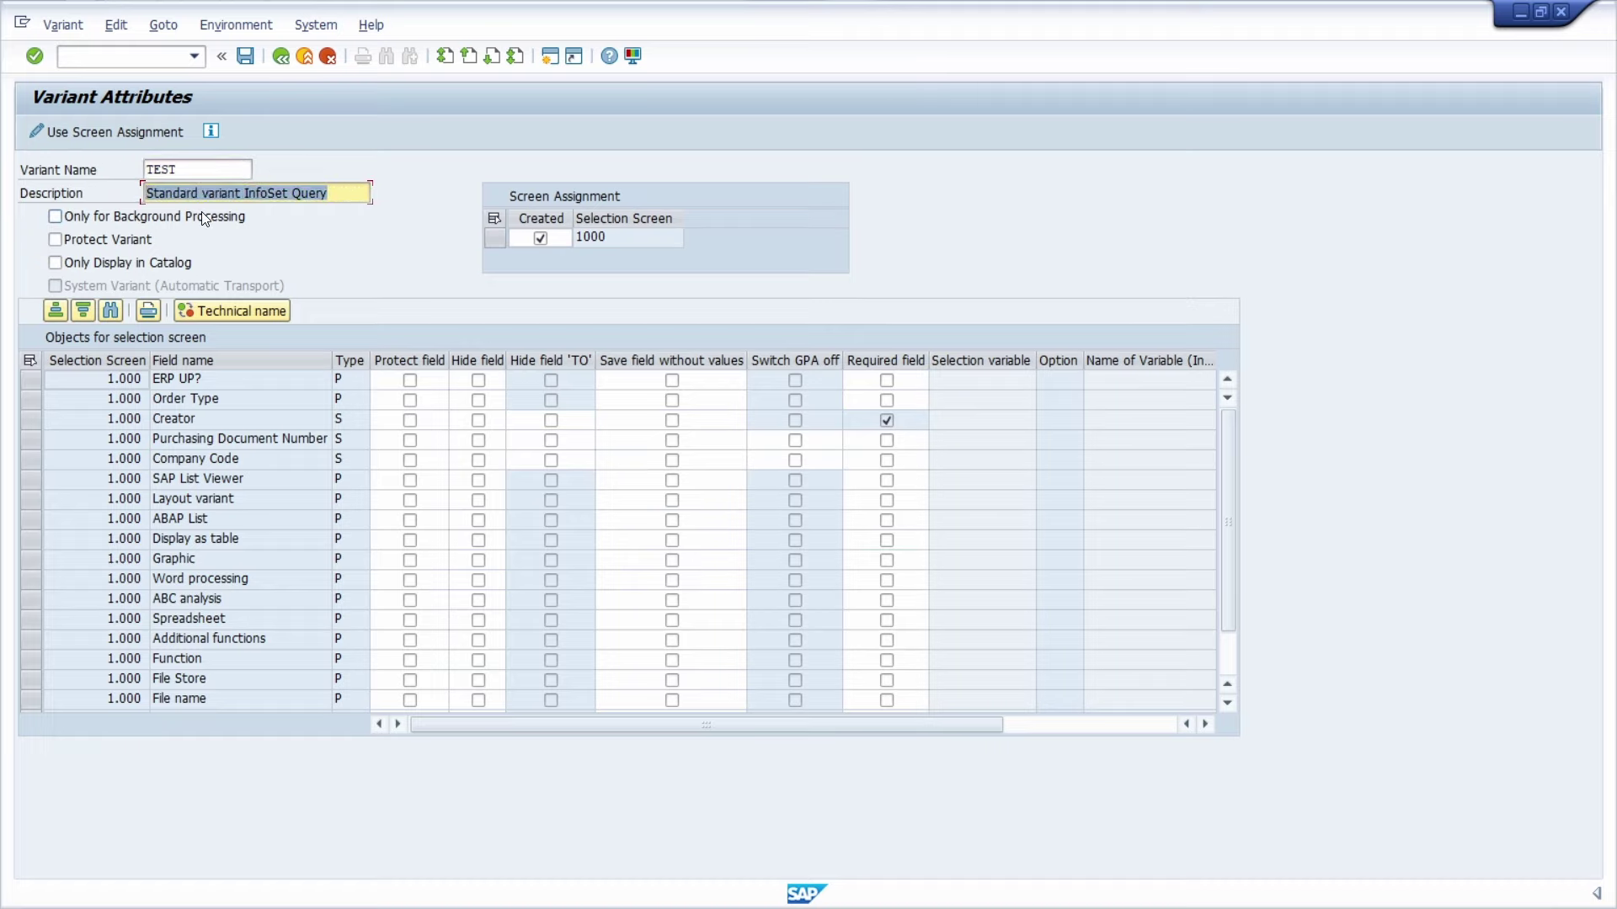
pyautogui.write('Test')
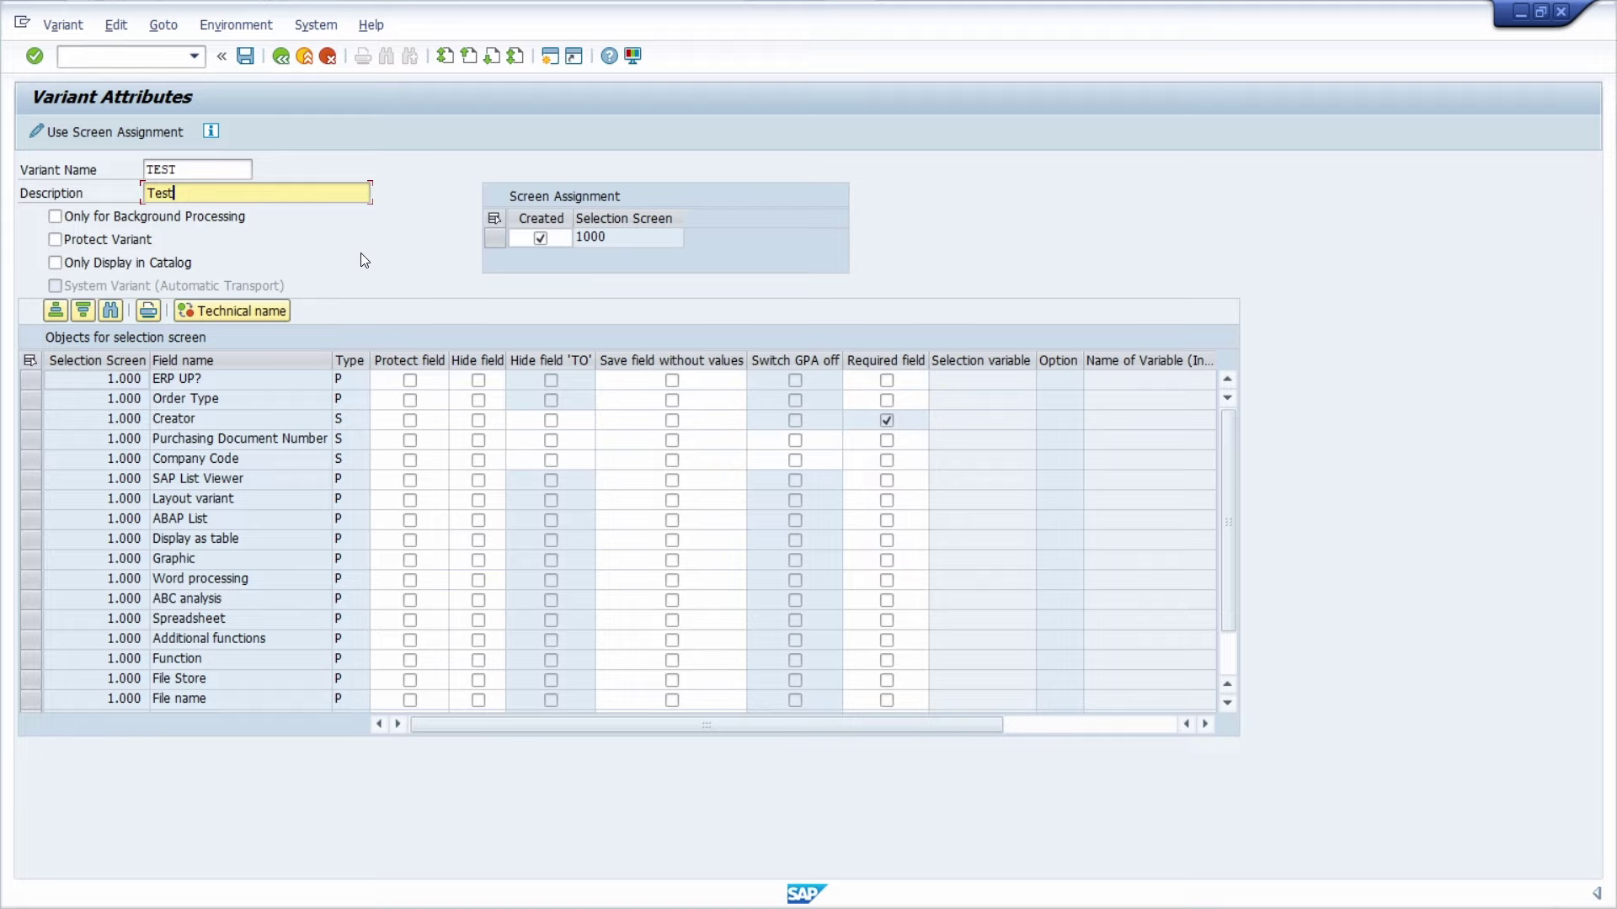
pyautogui.click(246, 59)
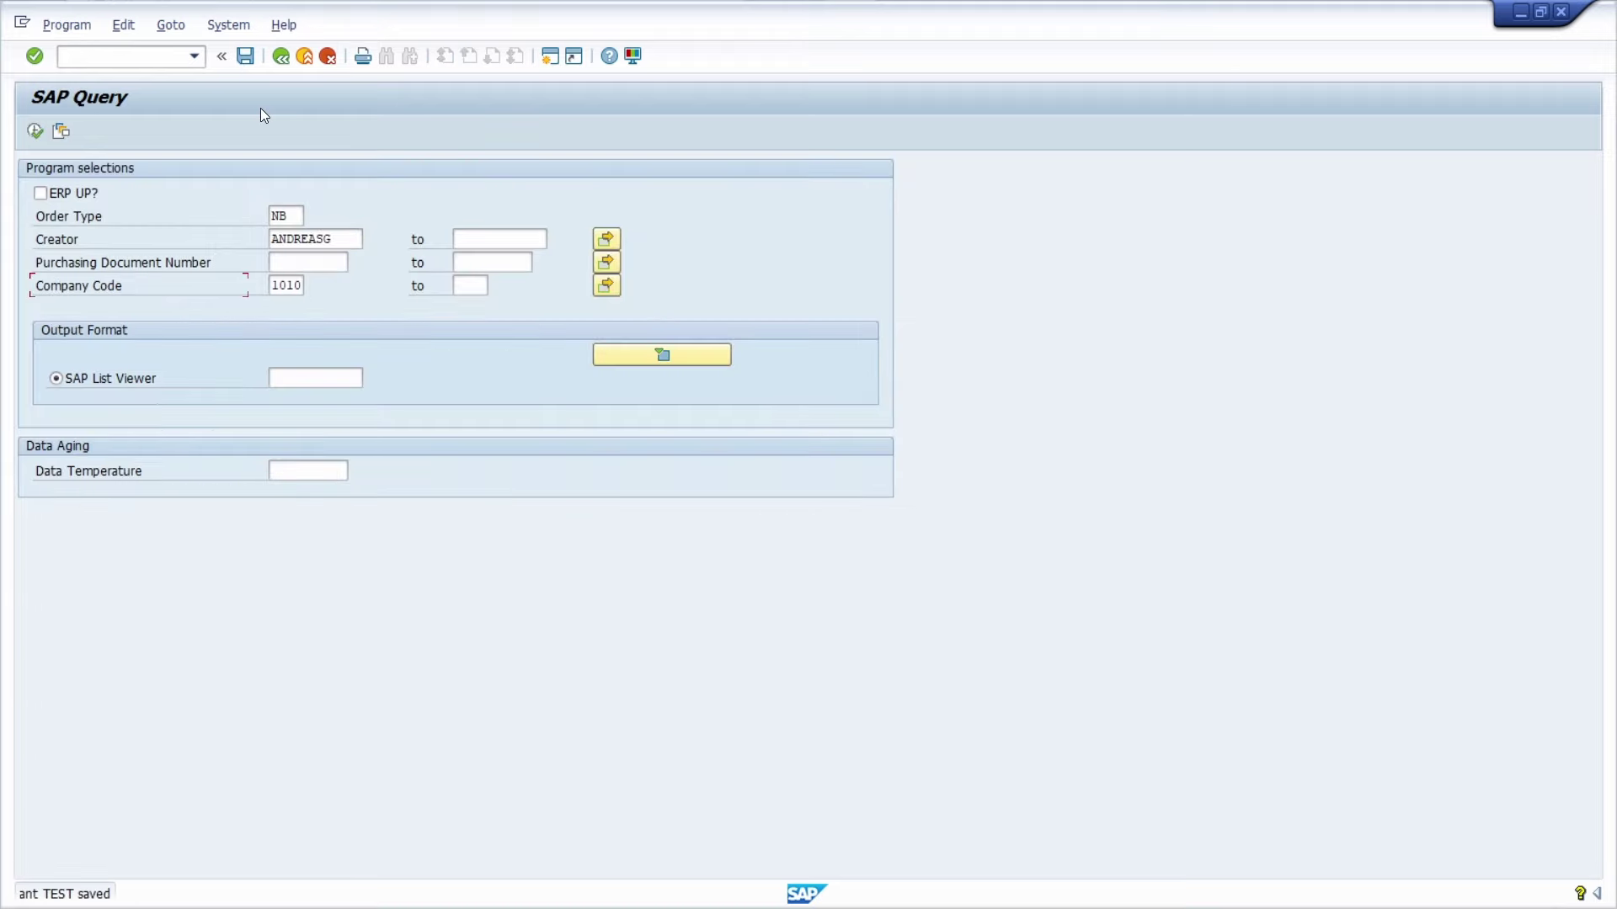
# - Return to the query overview, run Z_TEST again and clear the prefilled company code
pyautogui.click(283, 59)
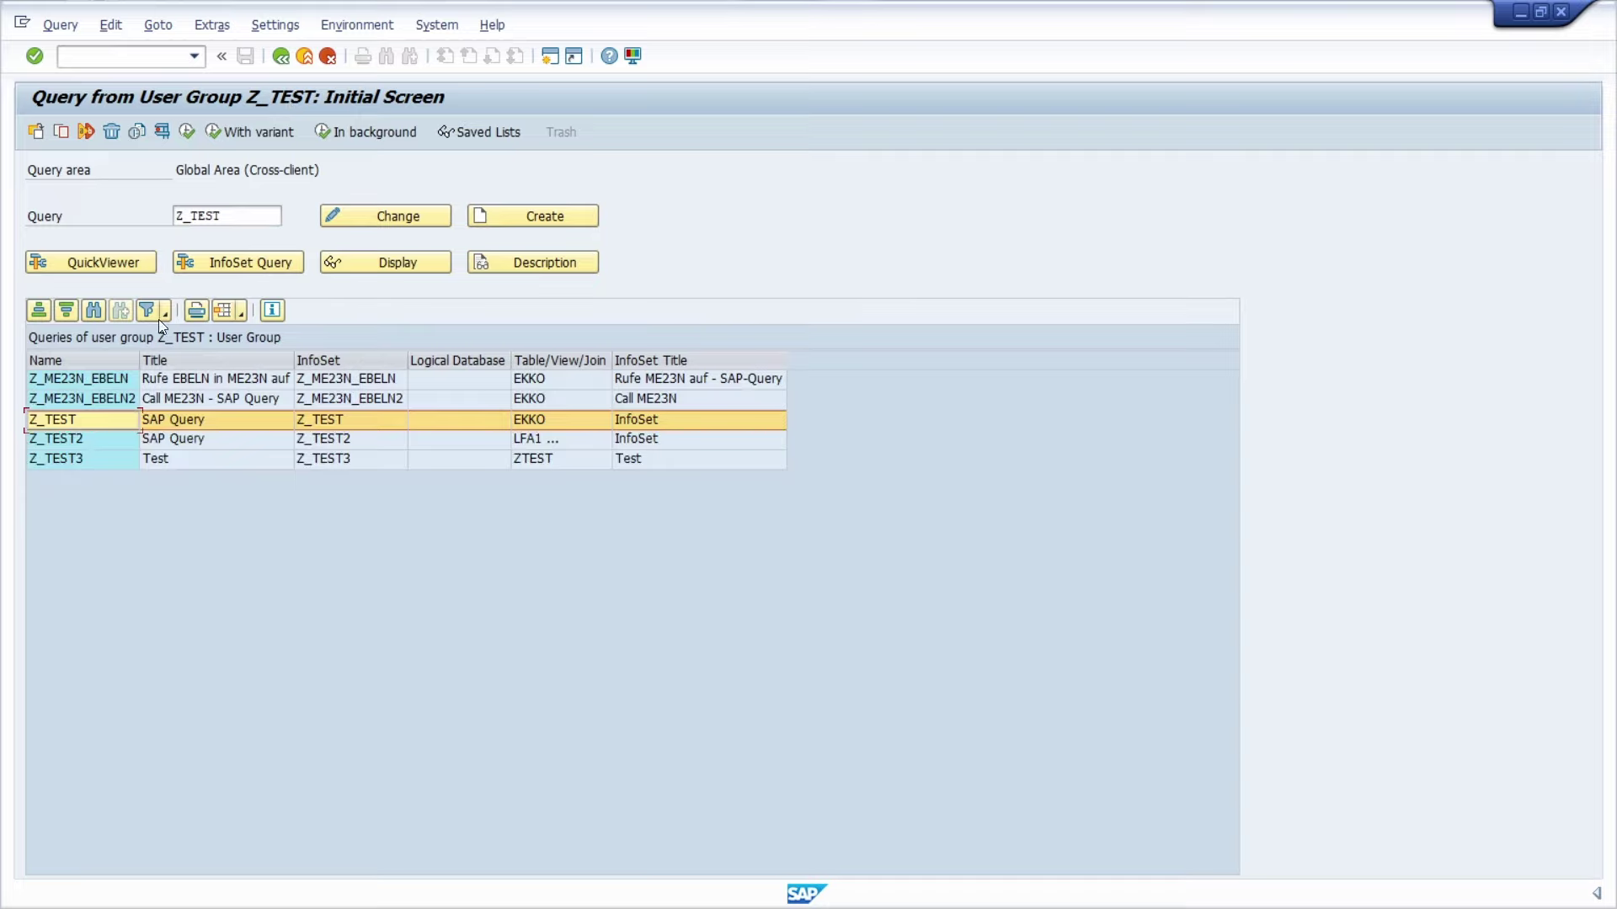
pyautogui.click(186, 133)
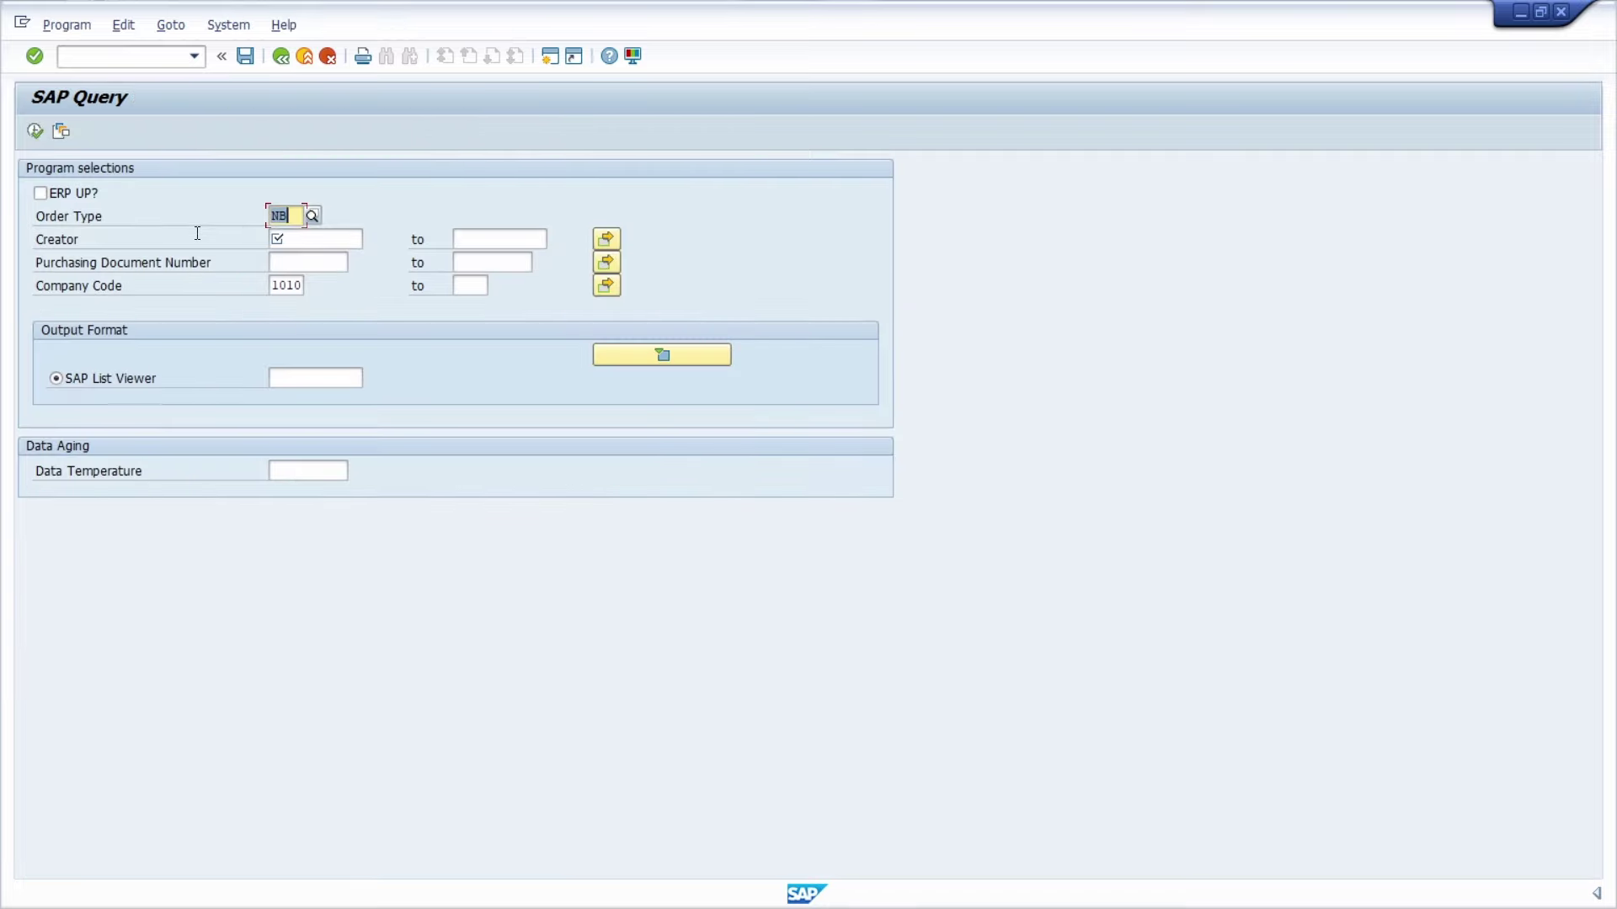
pyautogui.press('Tab')
pyautogui.press('Tab')
pyautogui.press('Tab')
pyautogui.press('Tab')
pyautogui.press('Tab')
pyautogui.press('Tab')
pyautogui.press('Tab')
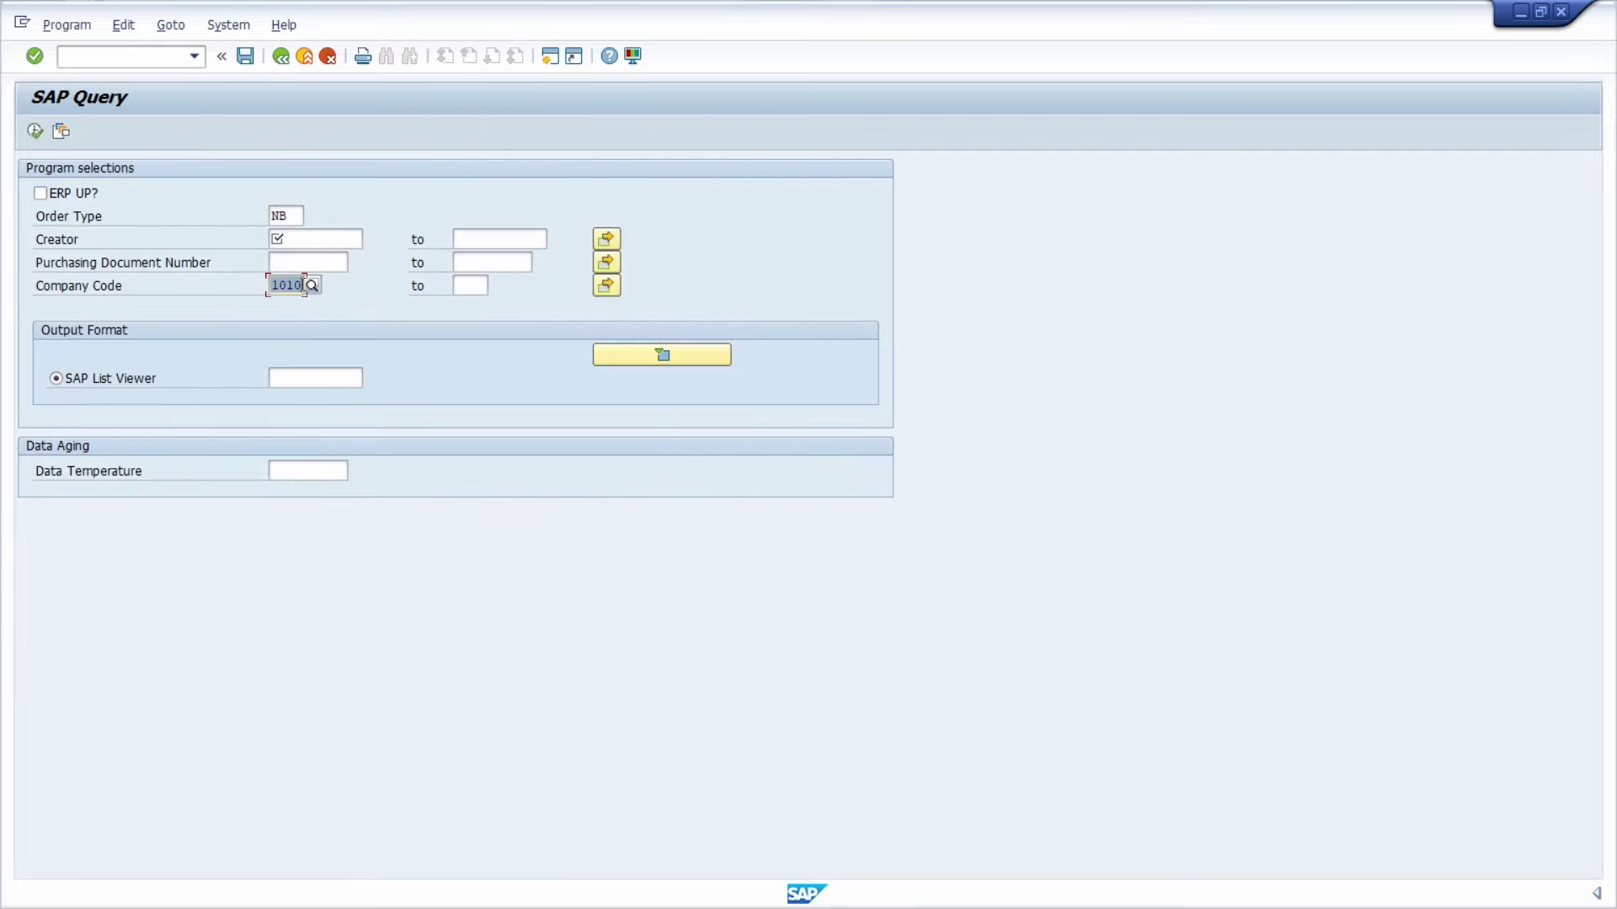
pyautogui.press('Delete')
pyautogui.hotkey('shift', 'Tab')
# - Load the saved variant TEST into the selection screen
pyautogui.click(61, 130)
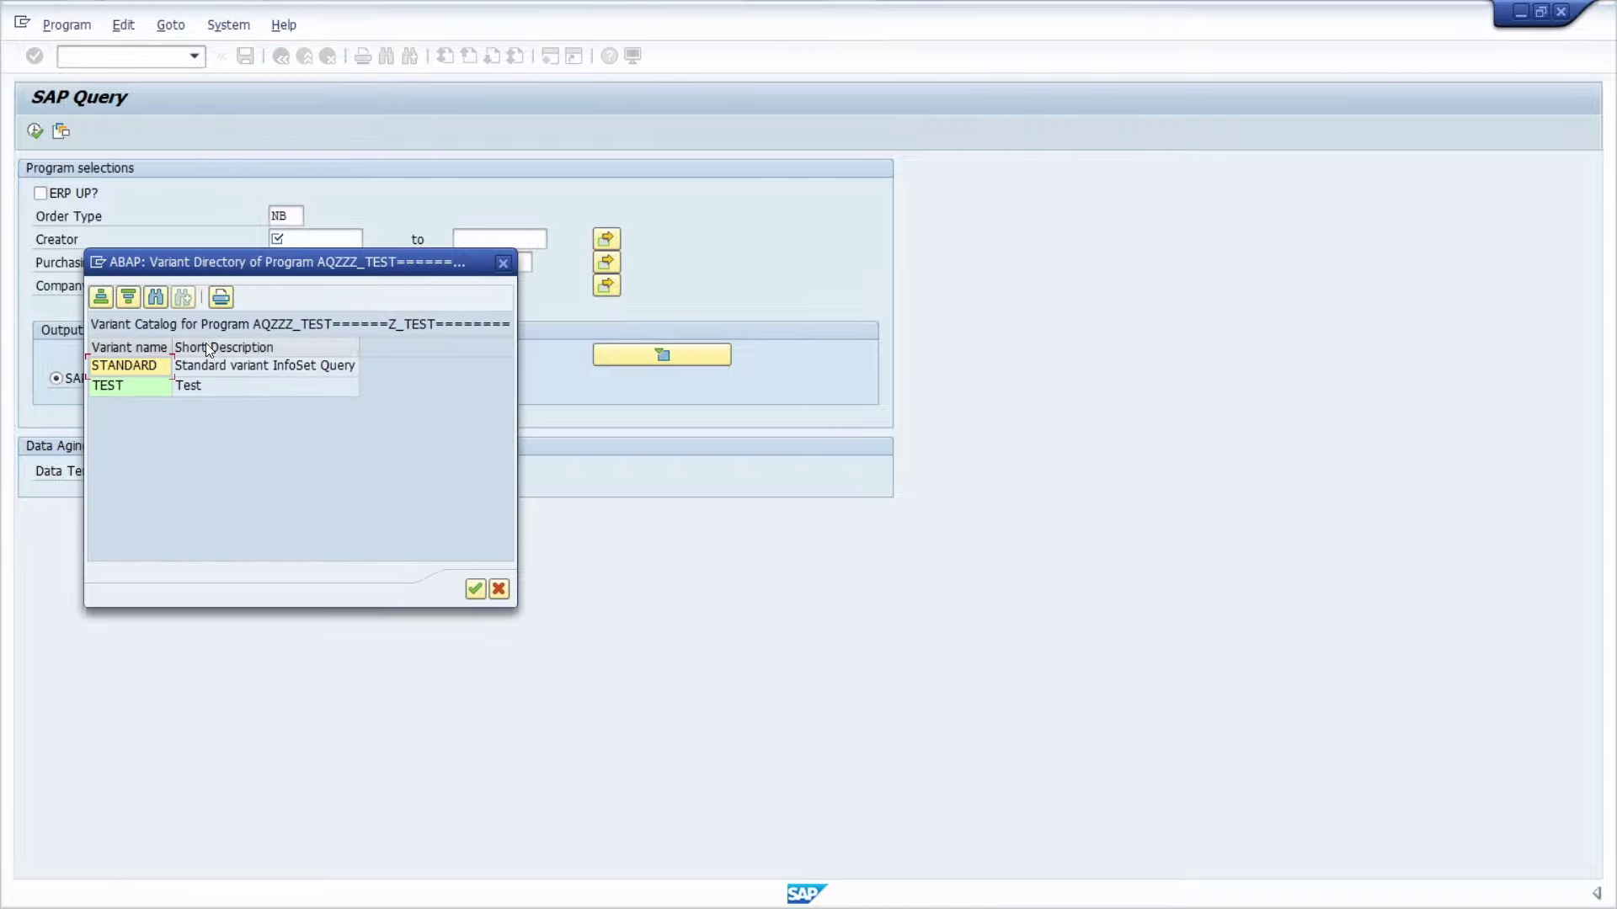
pyautogui.doubleClick(122, 387)
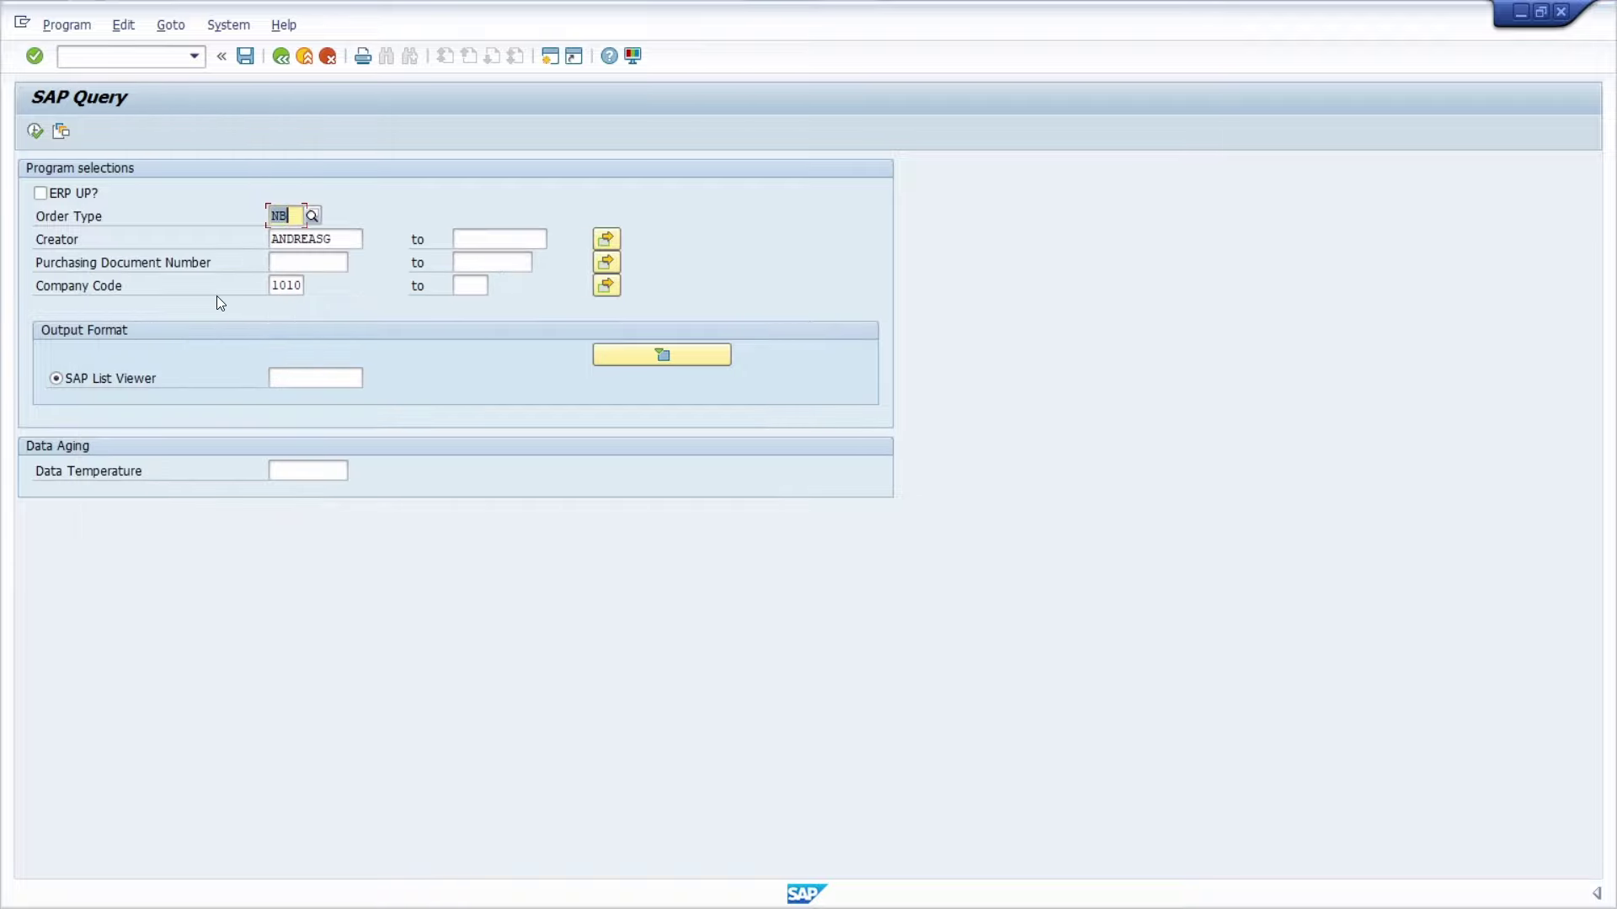
# - Clear the creator and company code values from the selection screen
pyautogui.press('Tab')
pyautogui.press('Delete')
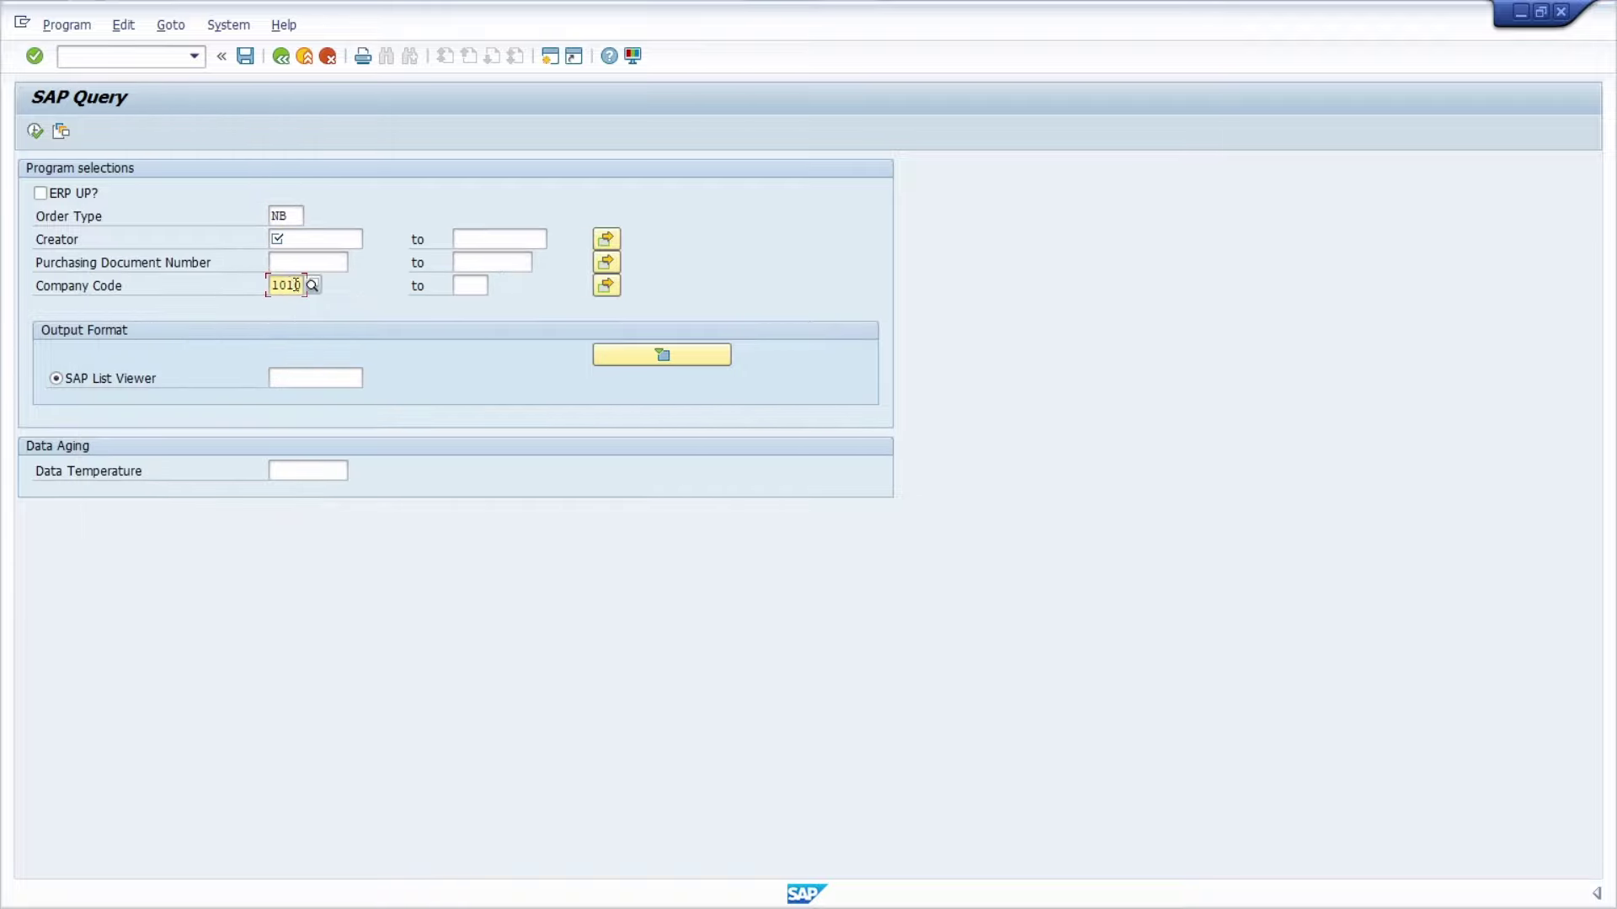
pyautogui.click(280, 284)
pyautogui.press('BackSpace')
pyautogui.press('Delete')
pyautogui.press('Delete')
pyautogui.press('Delete')
pyautogui.click(314, 240)
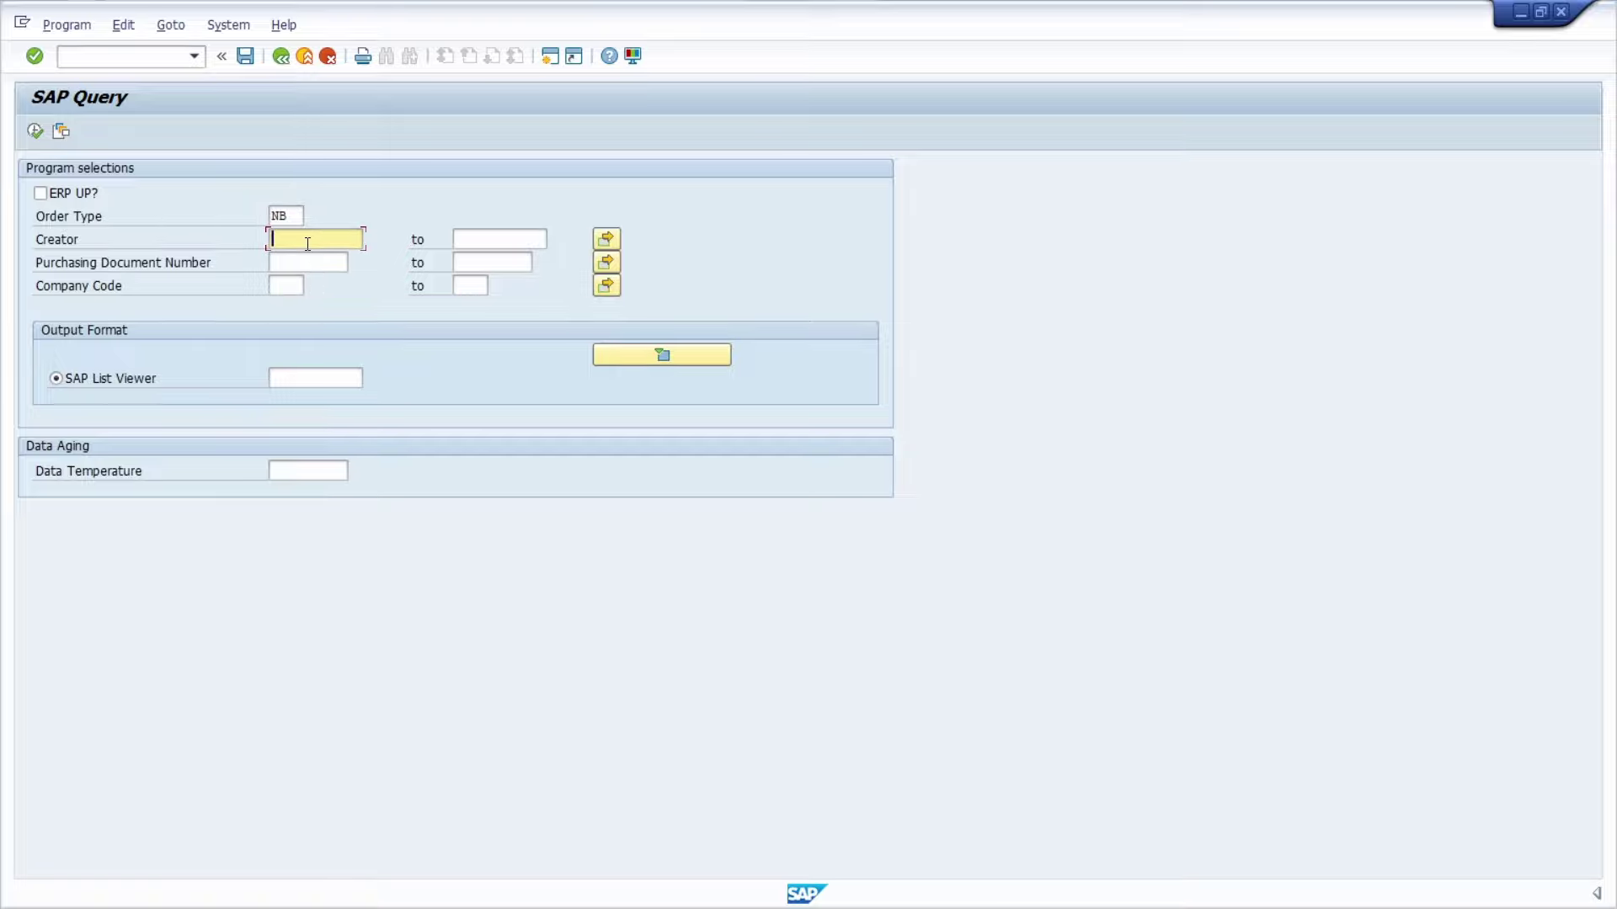
# - Retrieve the variant TEST from the variant catalog to refill the cleared selection fields
pyautogui.click(171, 25)
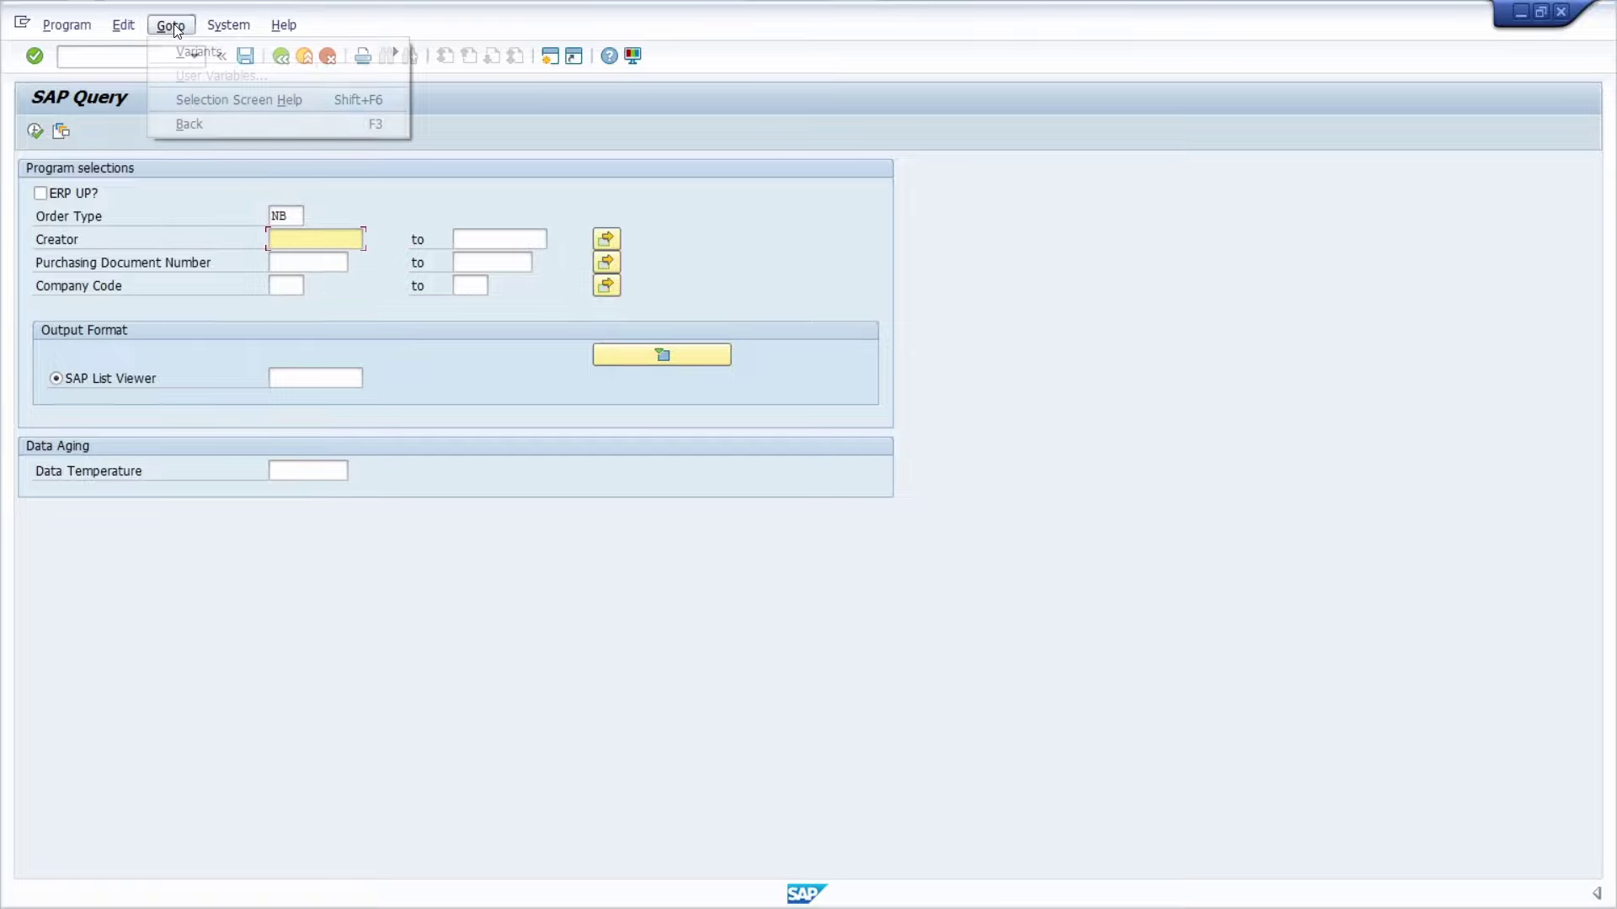
pyautogui.moveTo(219, 54)
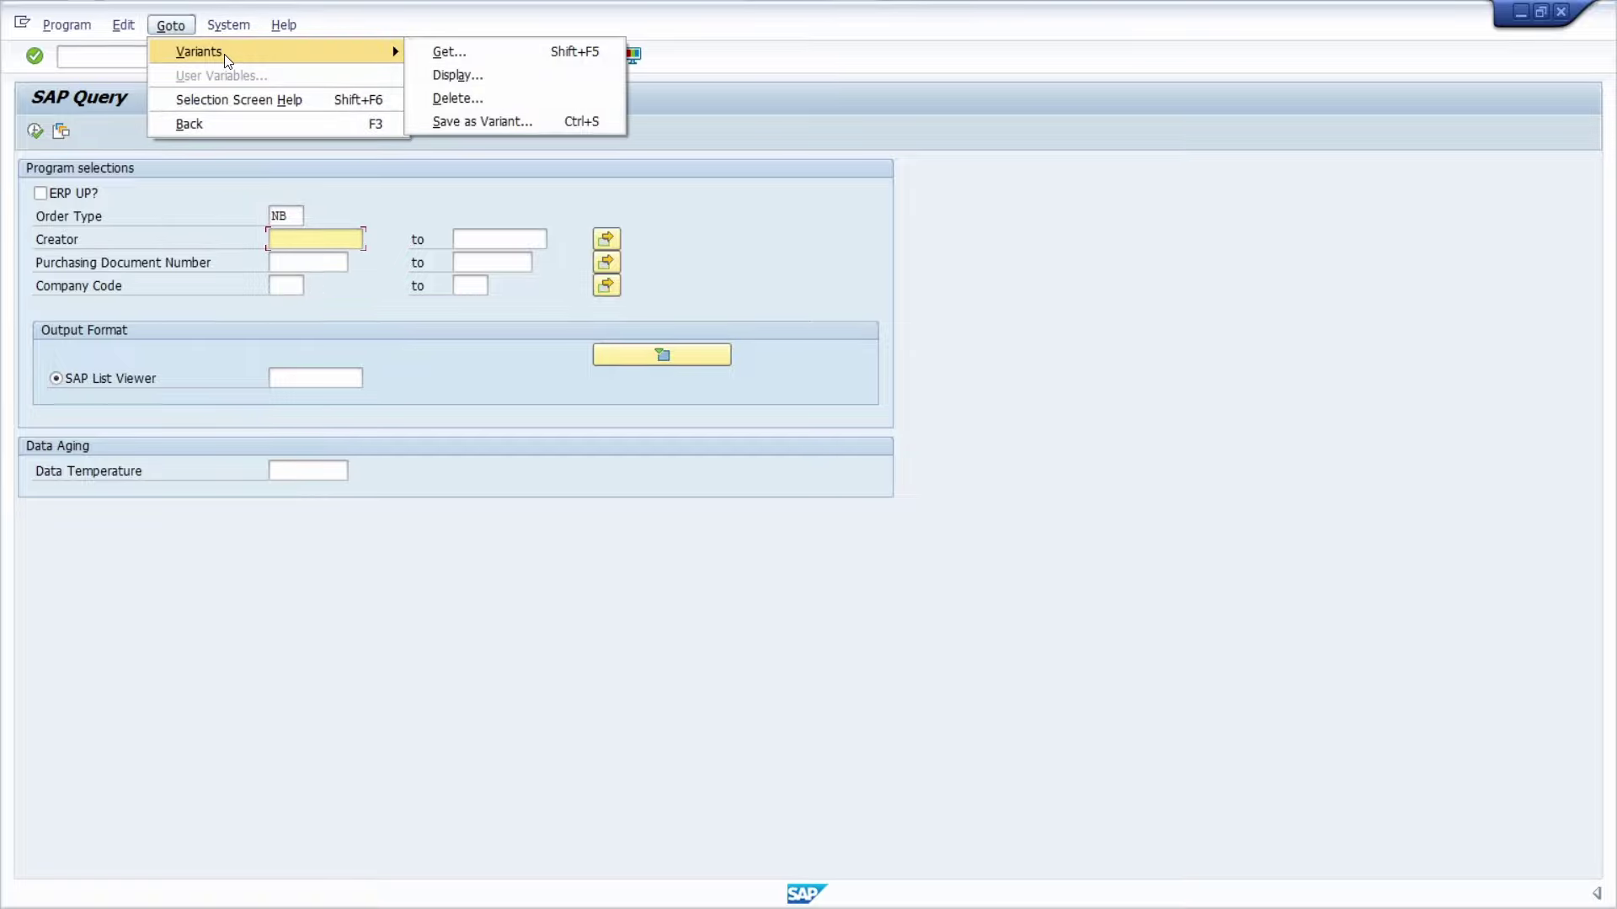
pyautogui.click(510, 50)
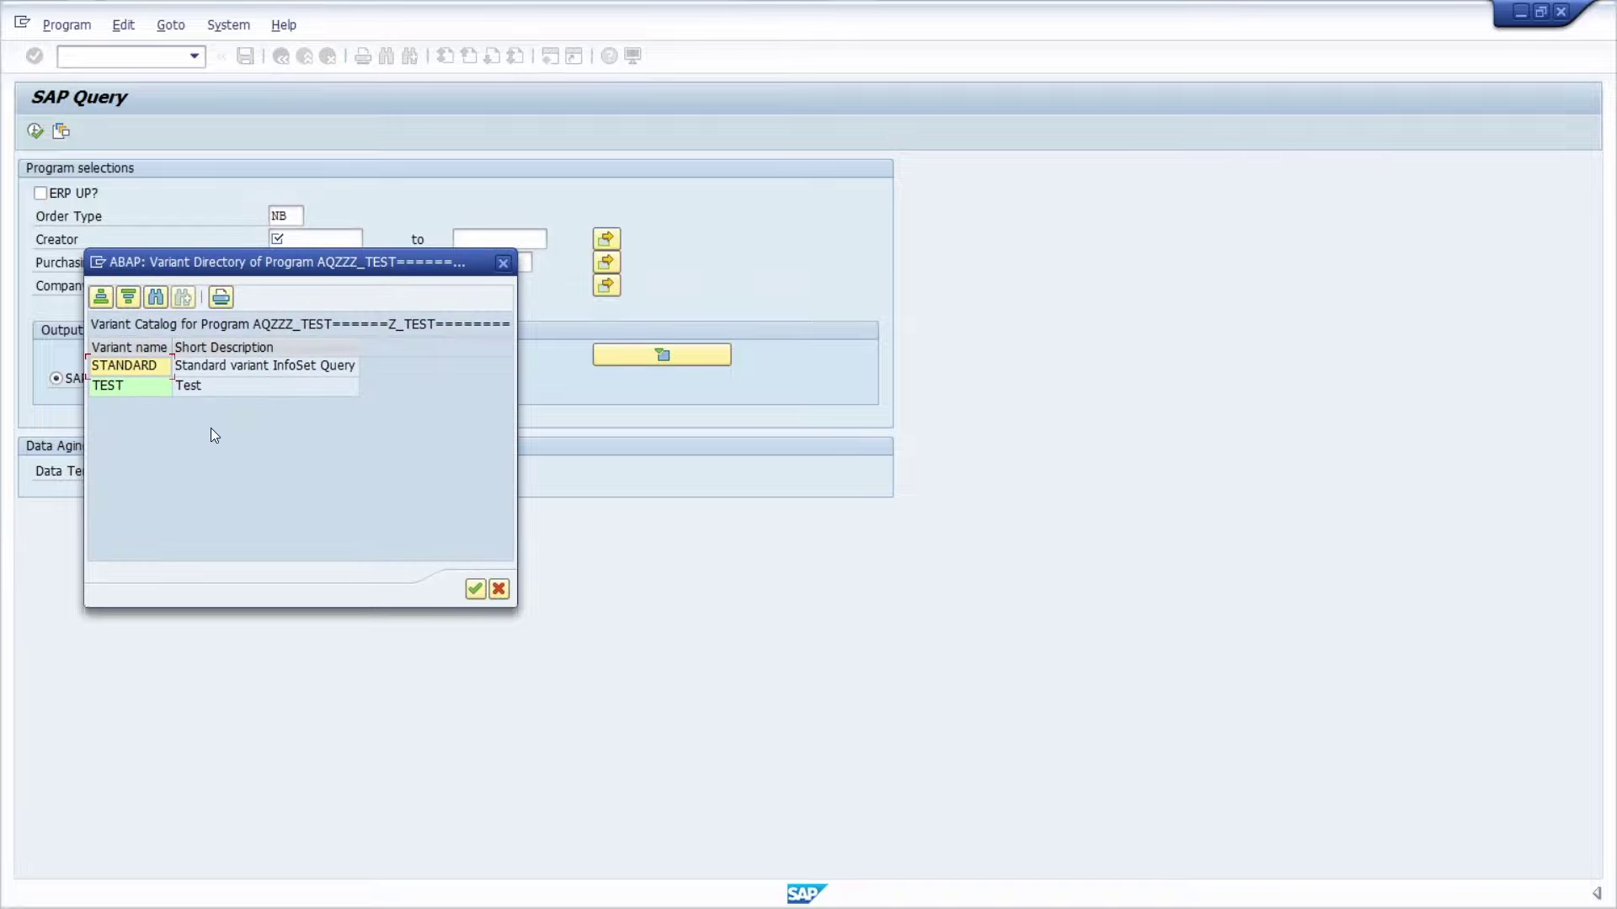
pyautogui.doubleClick(139, 387)
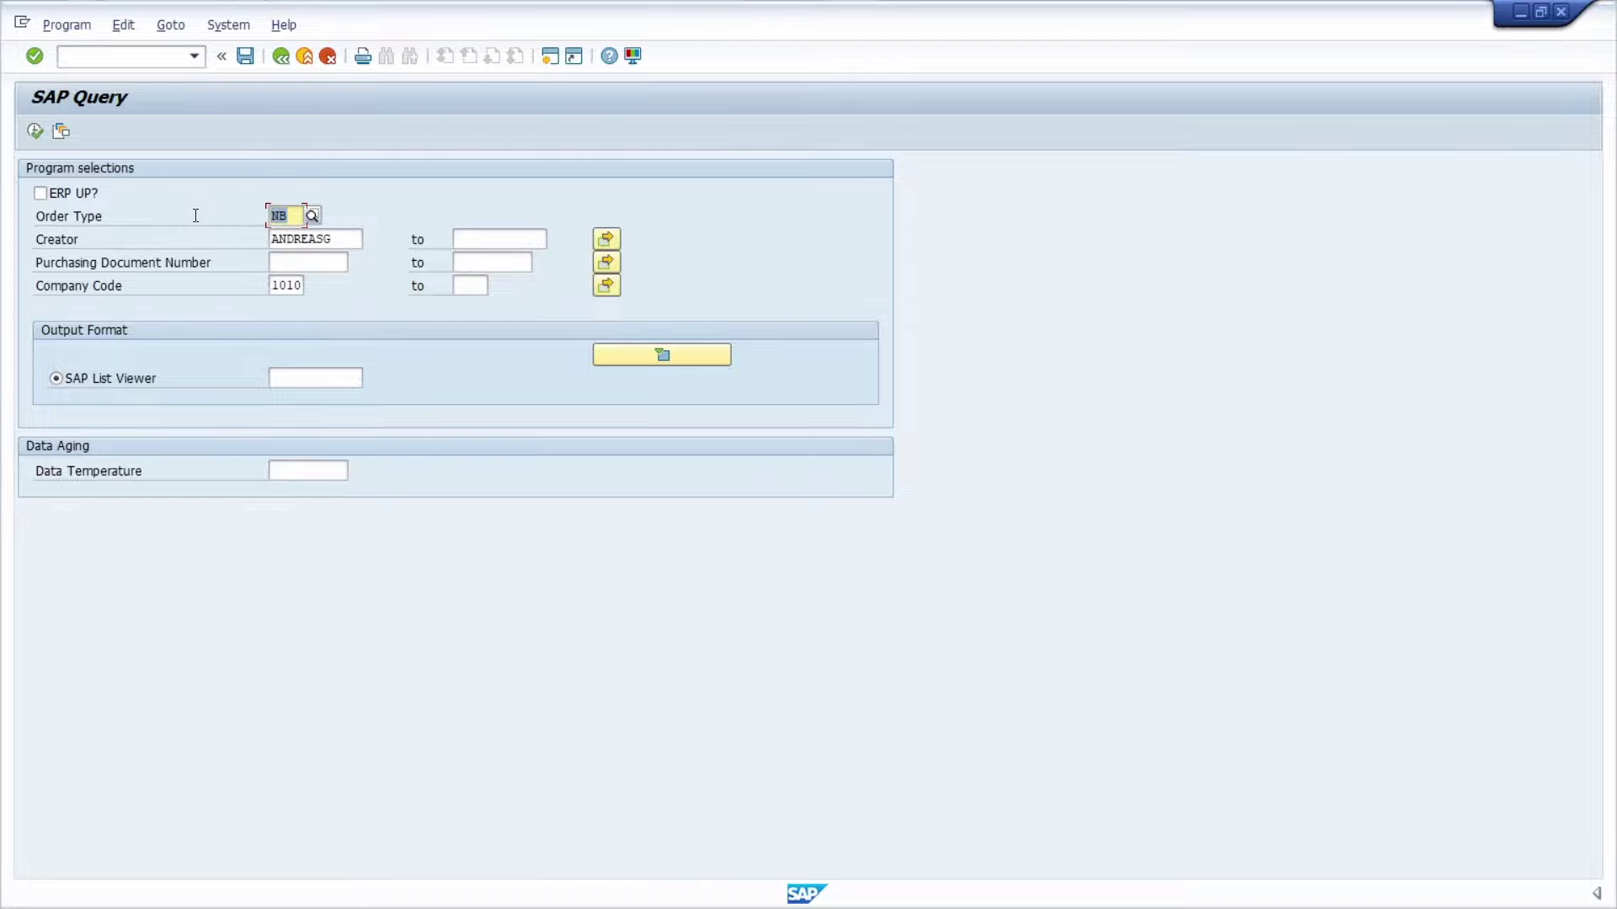
# - Return to the query overview and execute Z_TEST directly with the variant TEST
pyautogui.click(280, 57)
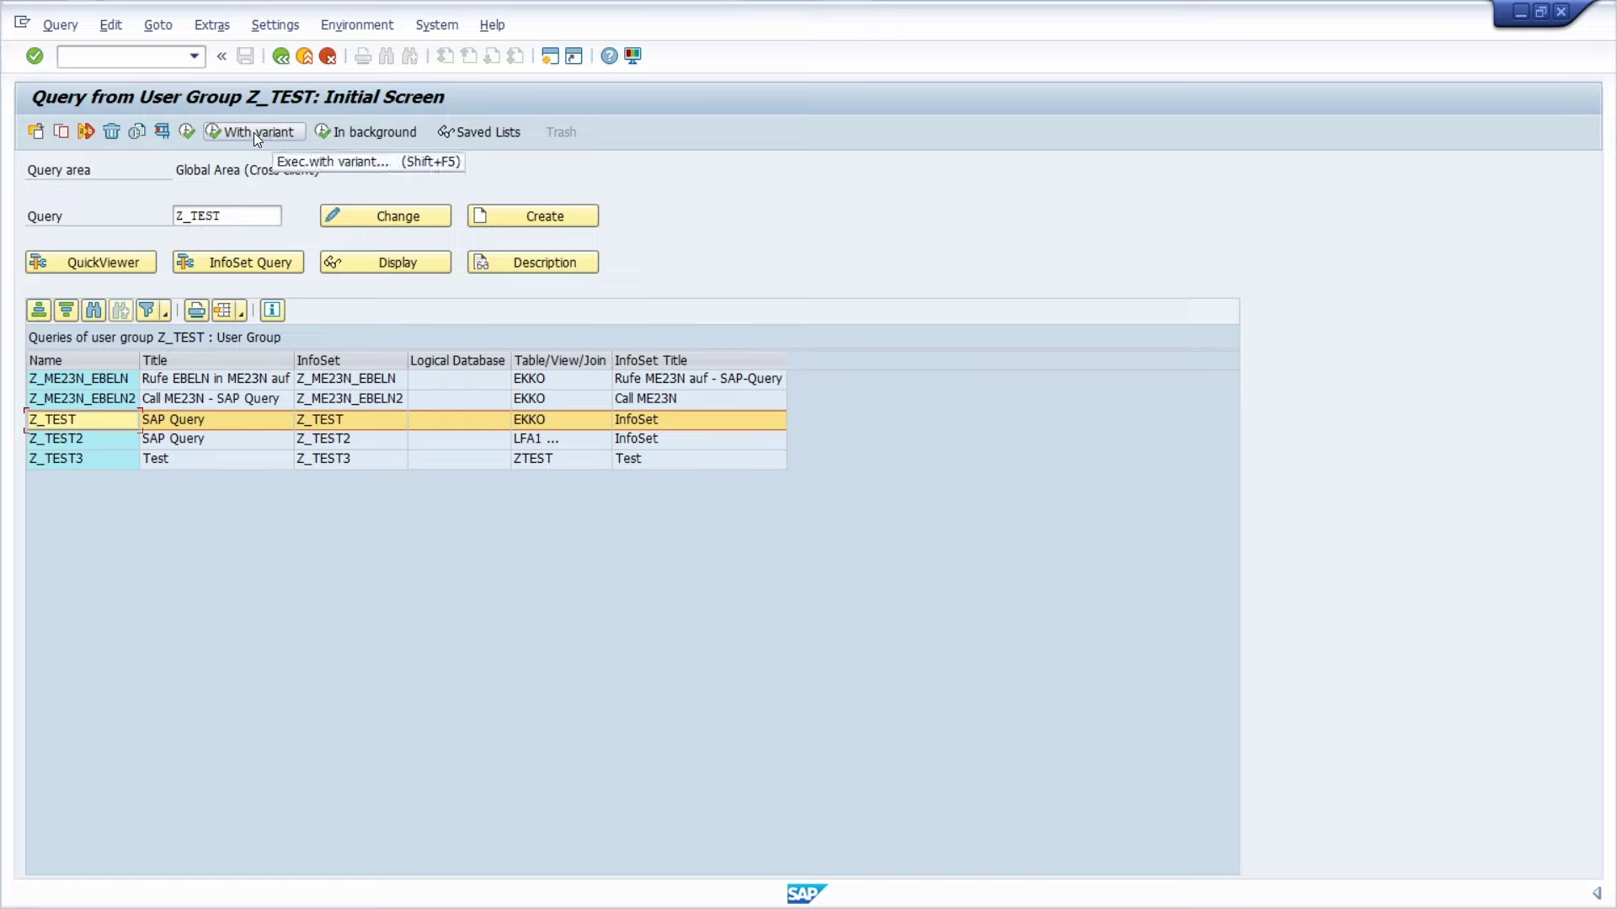
pyautogui.click(252, 133)
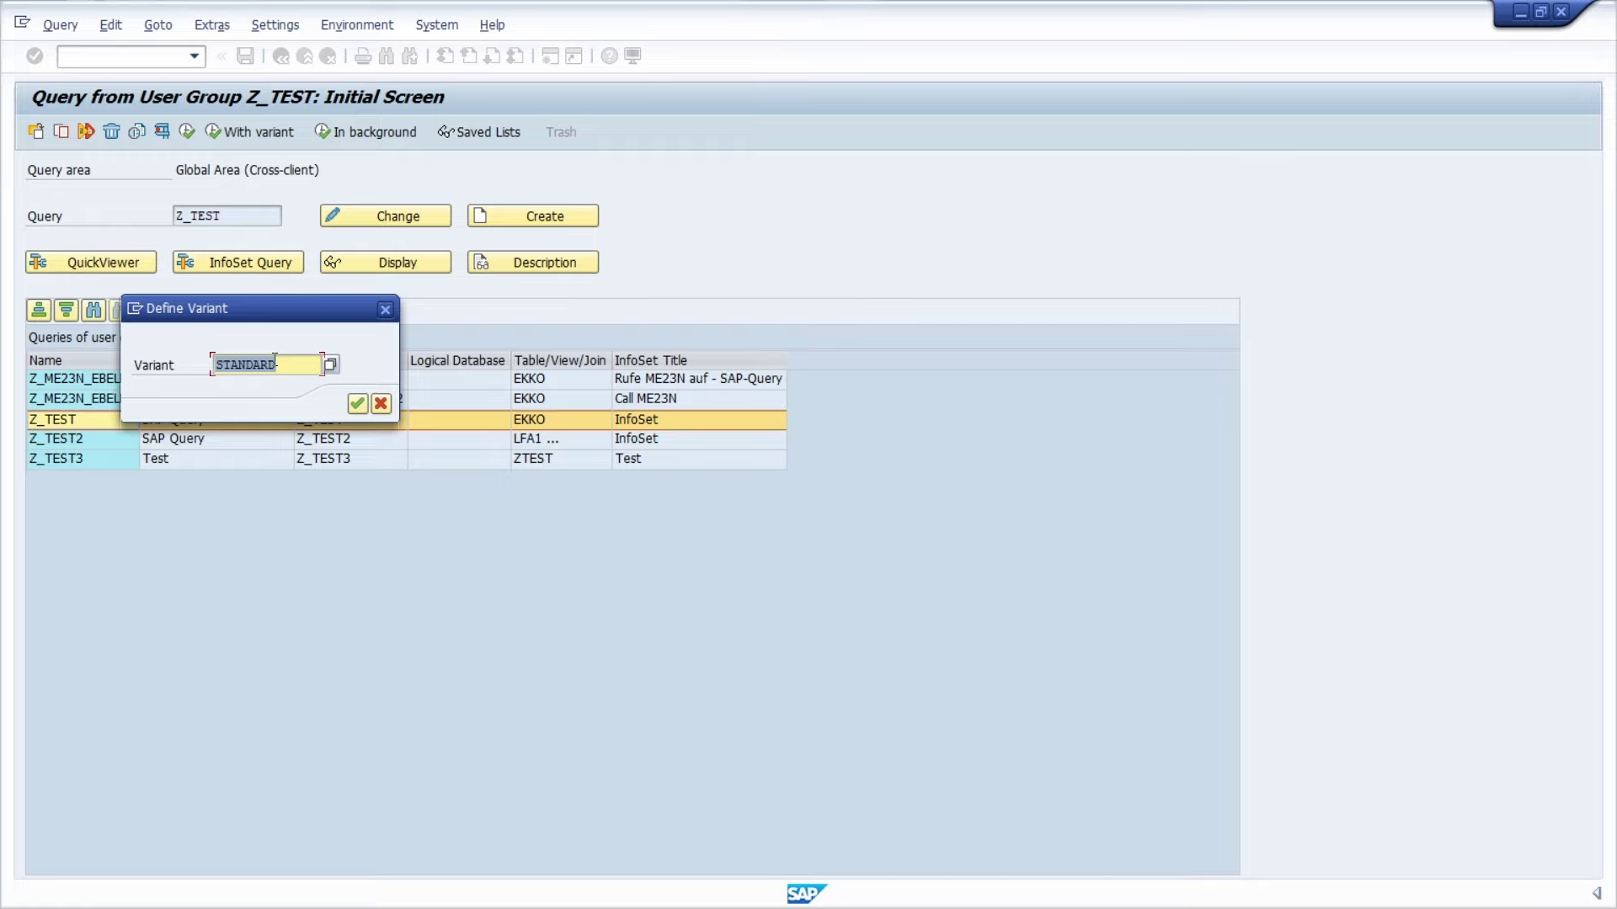
pyautogui.click(331, 364)
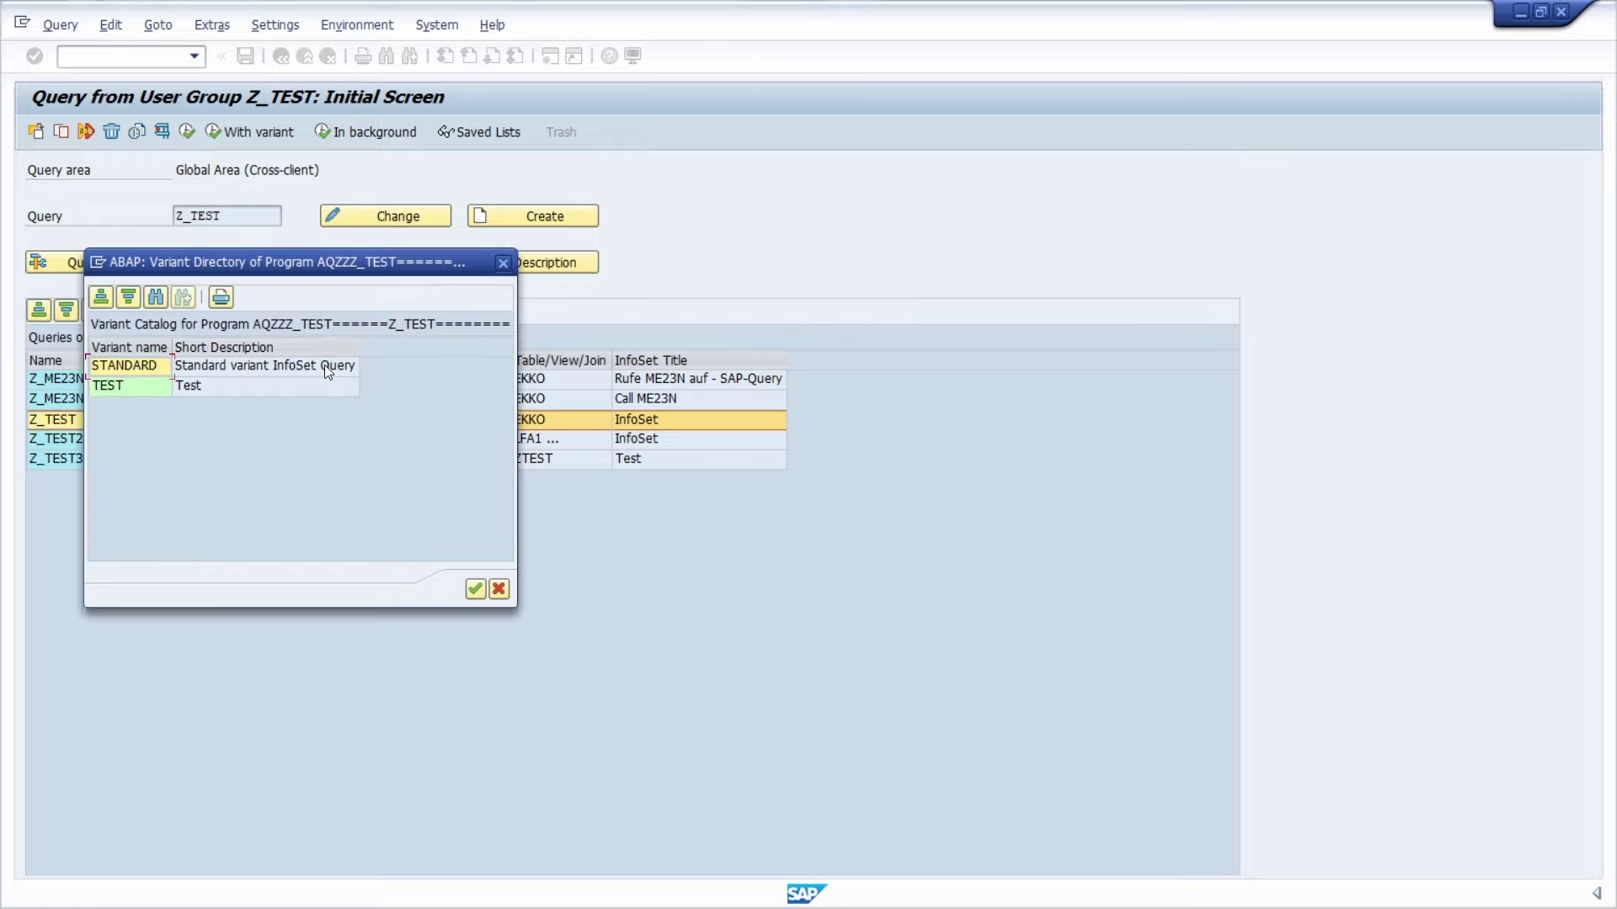
pyautogui.doubleClick(125, 388)
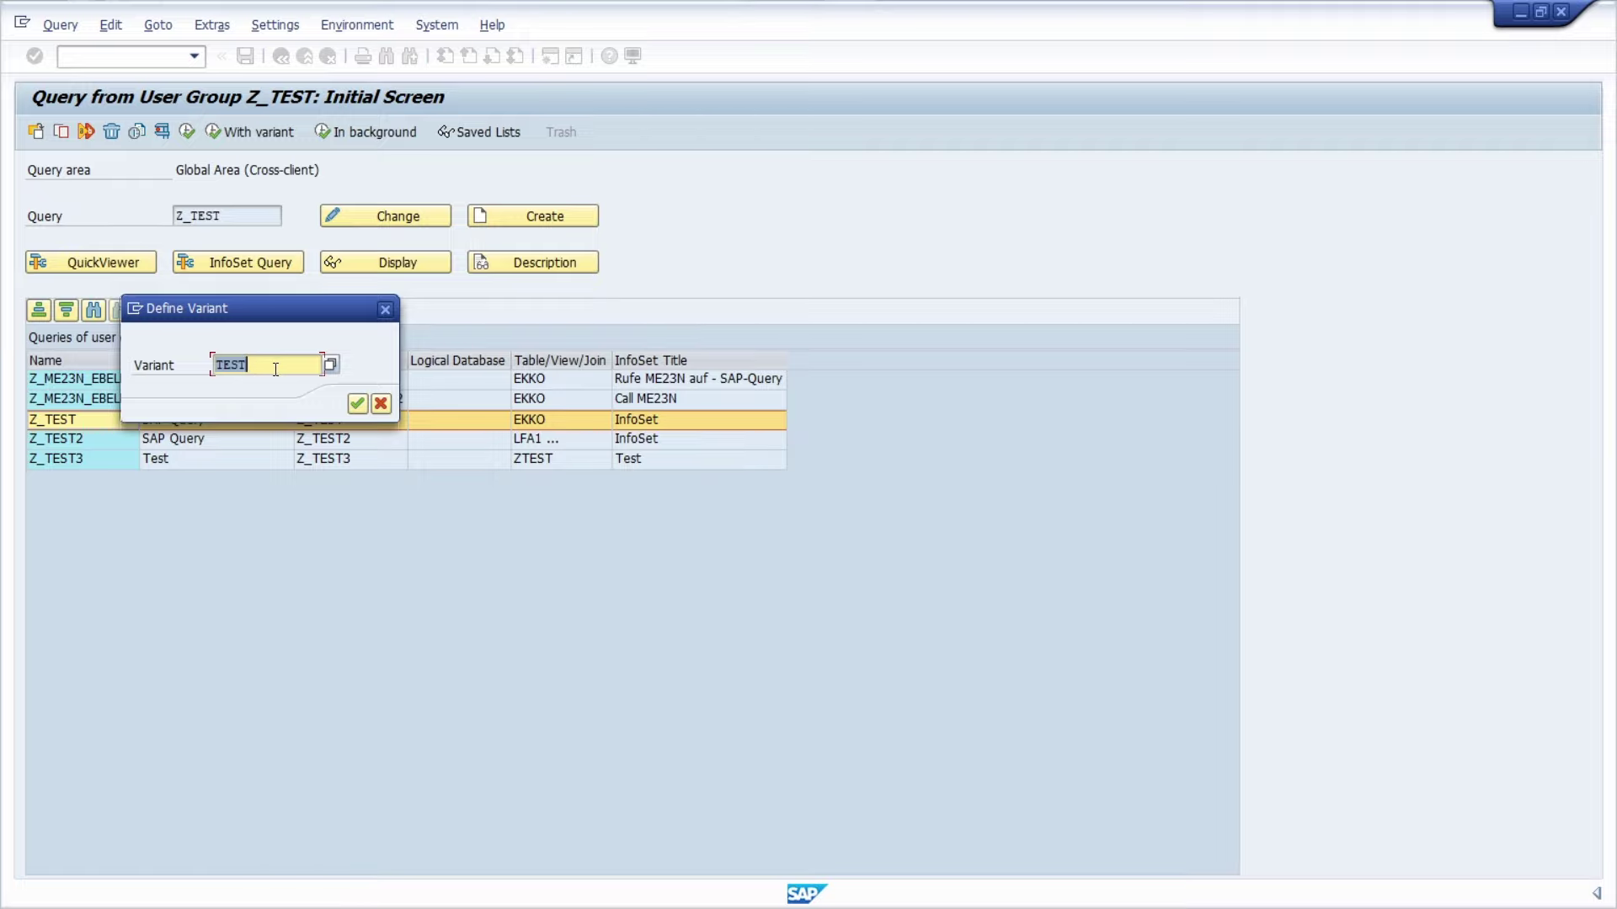
pyautogui.click(356, 407)
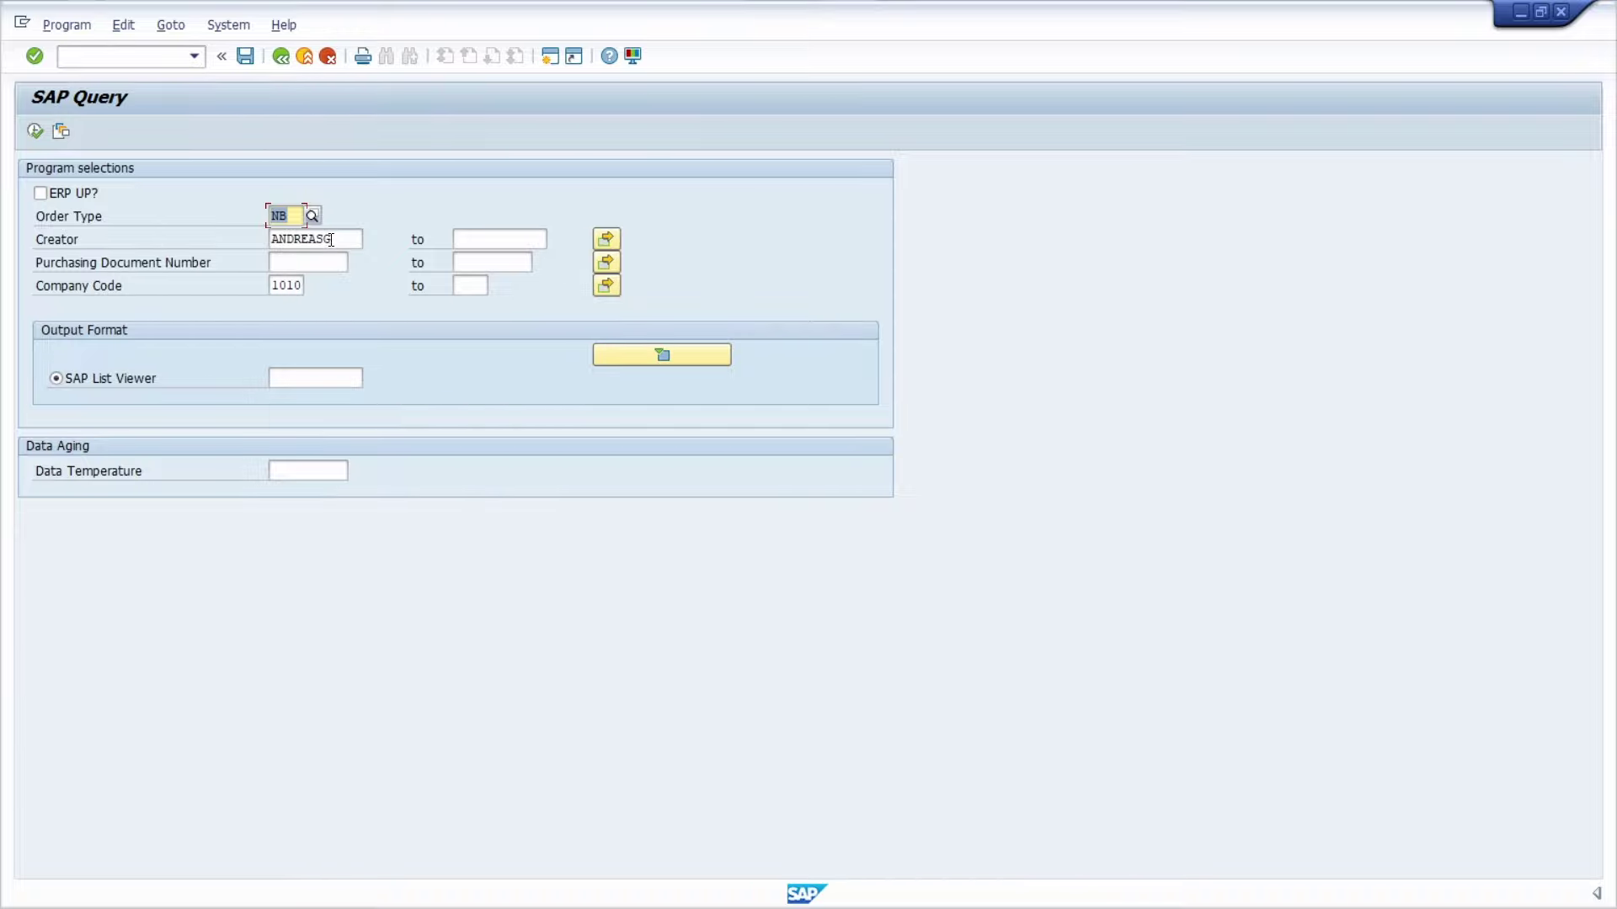
# - In the InfoSet query of Z_TEST, enter the creator's user name and company code 1010 as selection values and save
pyautogui.click(277, 62)
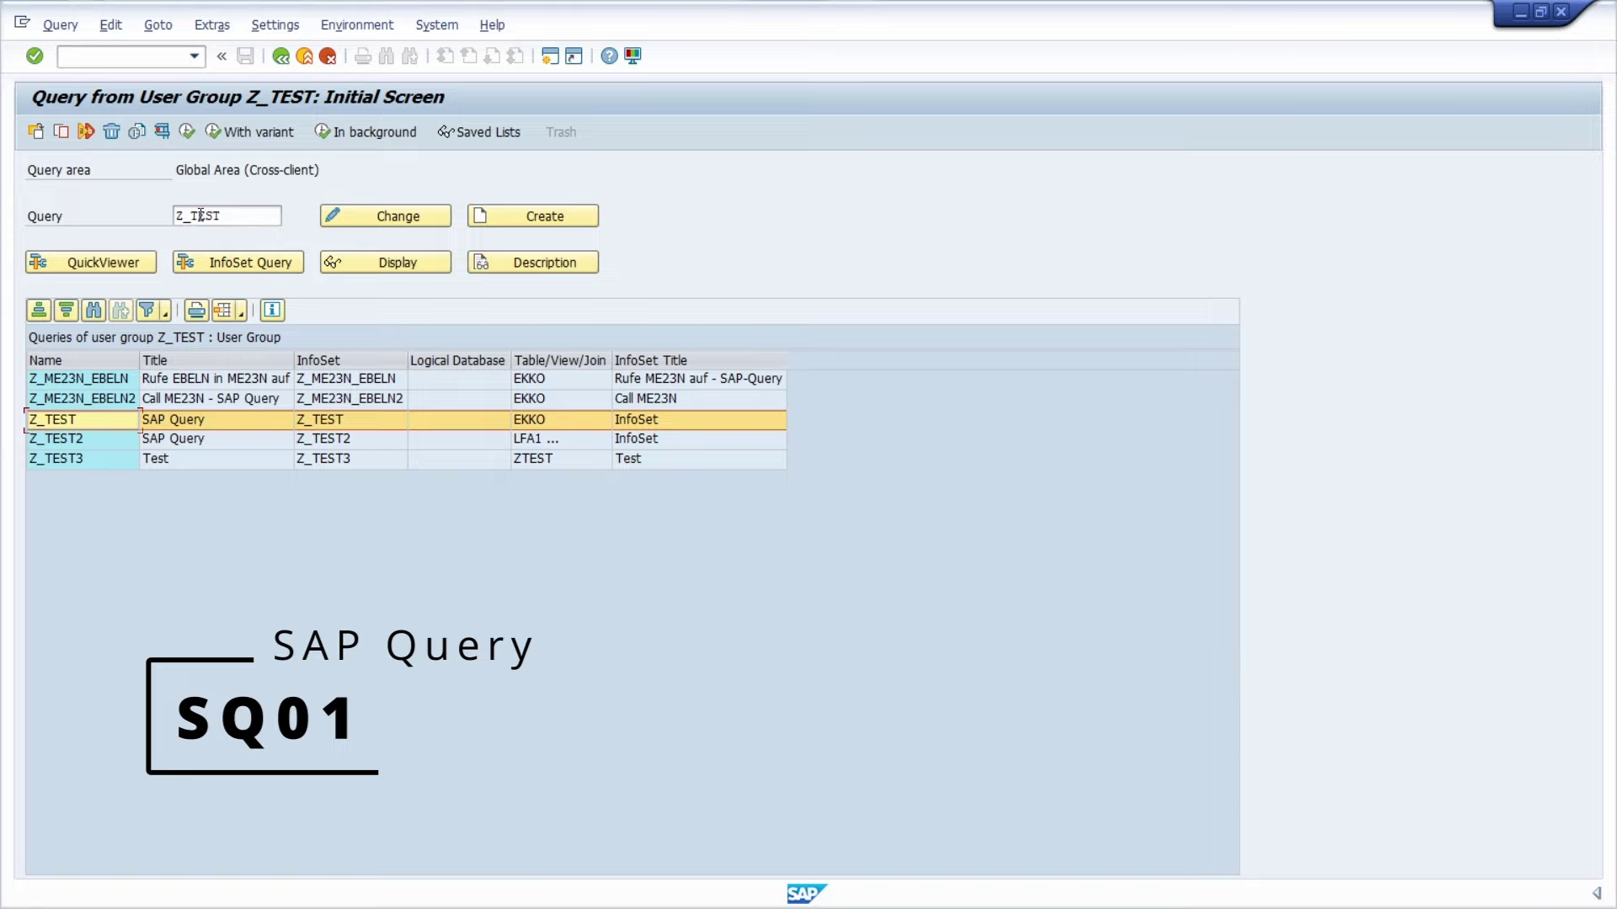
pyautogui.click(235, 265)
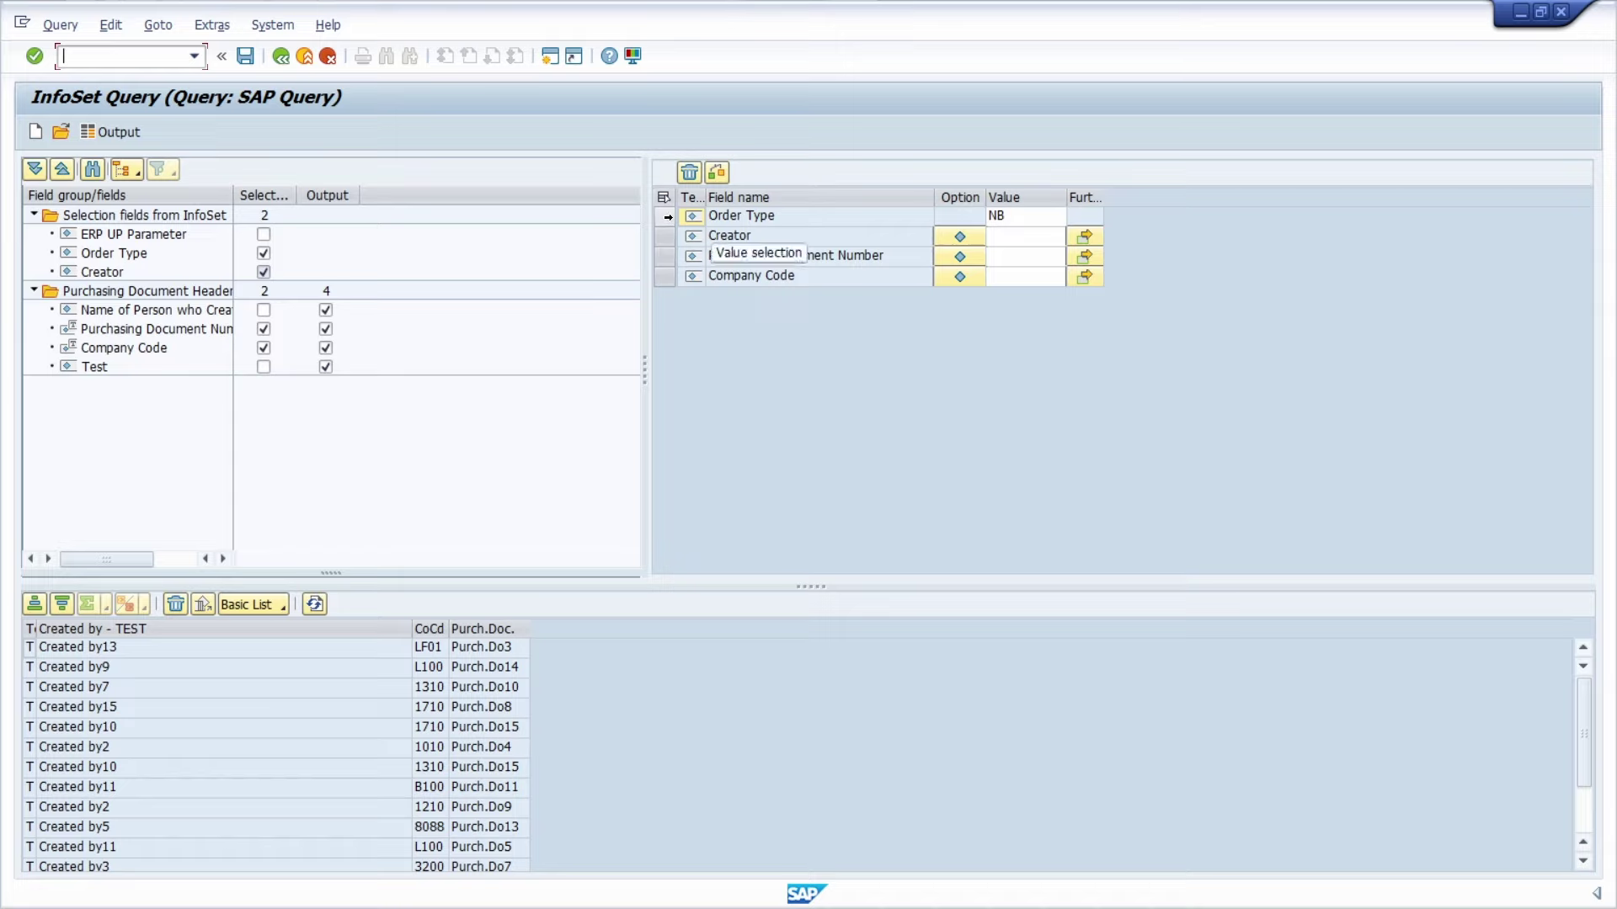
pyautogui.click(1040, 197)
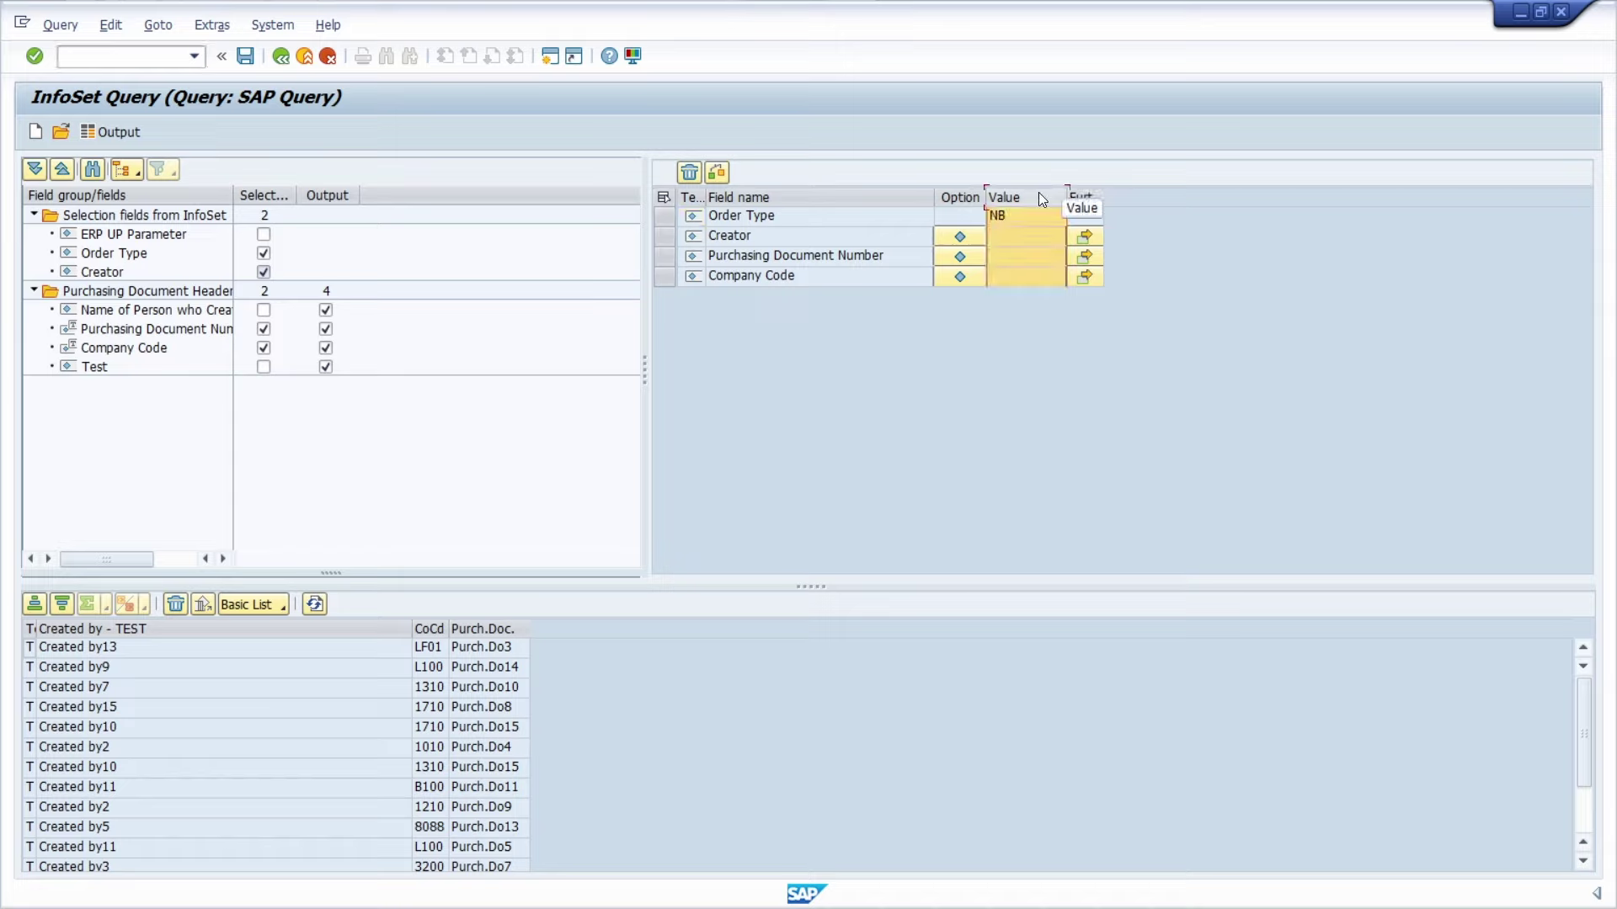
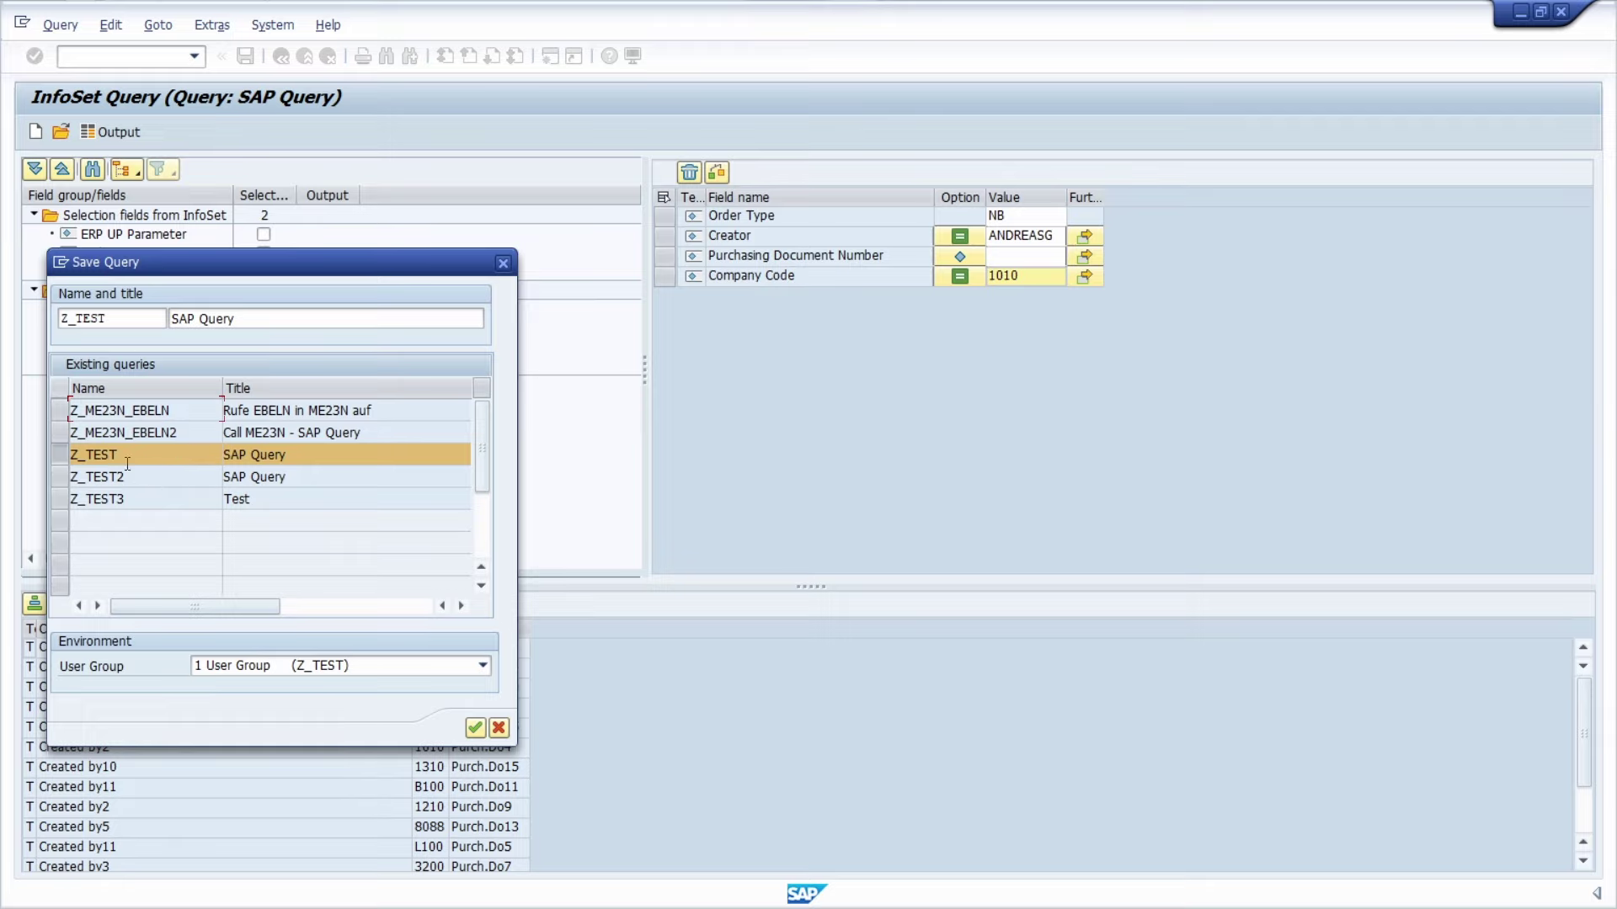
pyautogui.click(475, 727)
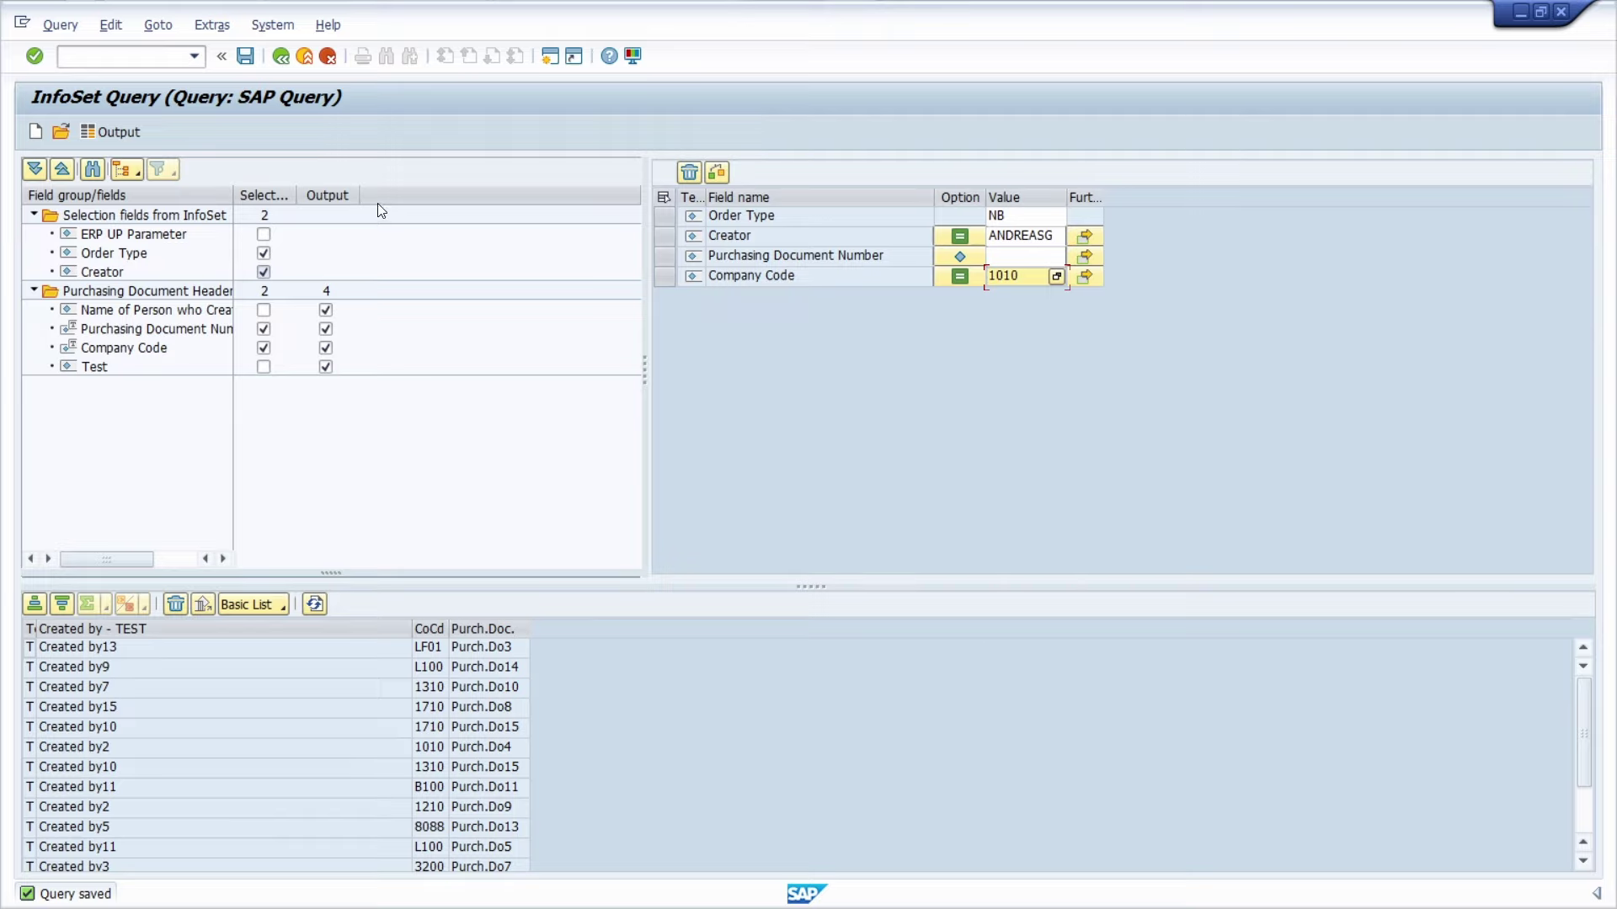
# - Run Z_TEST from the overview to check its prefilled selection values, and return to the overview
pyautogui.click(279, 57)
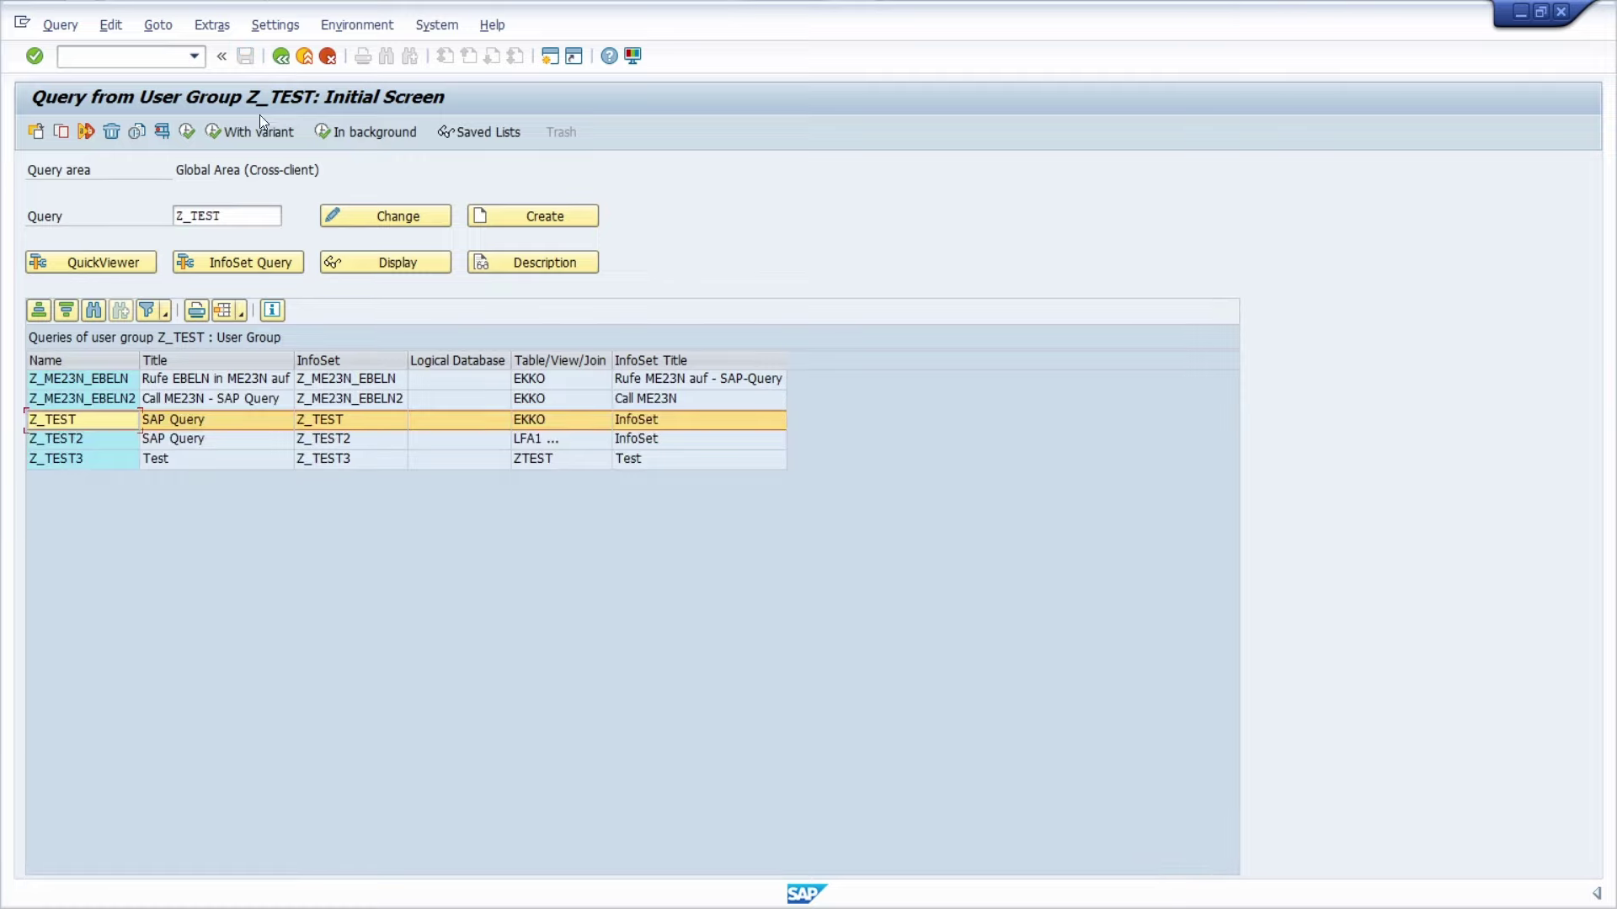
pyautogui.click(186, 132)
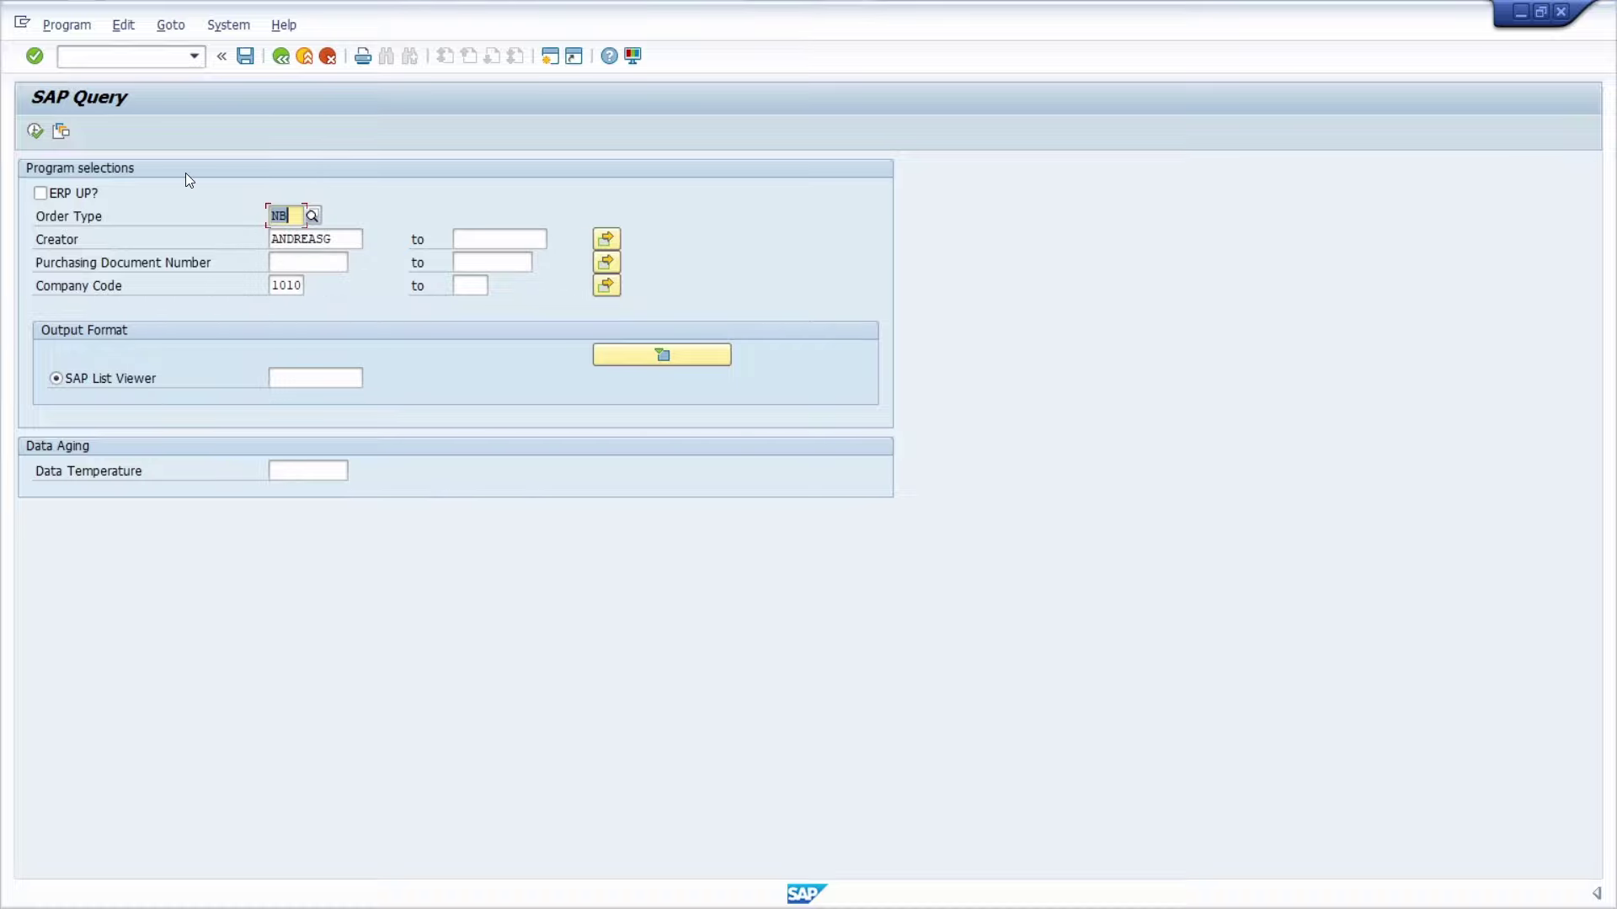
pyautogui.click(281, 57)
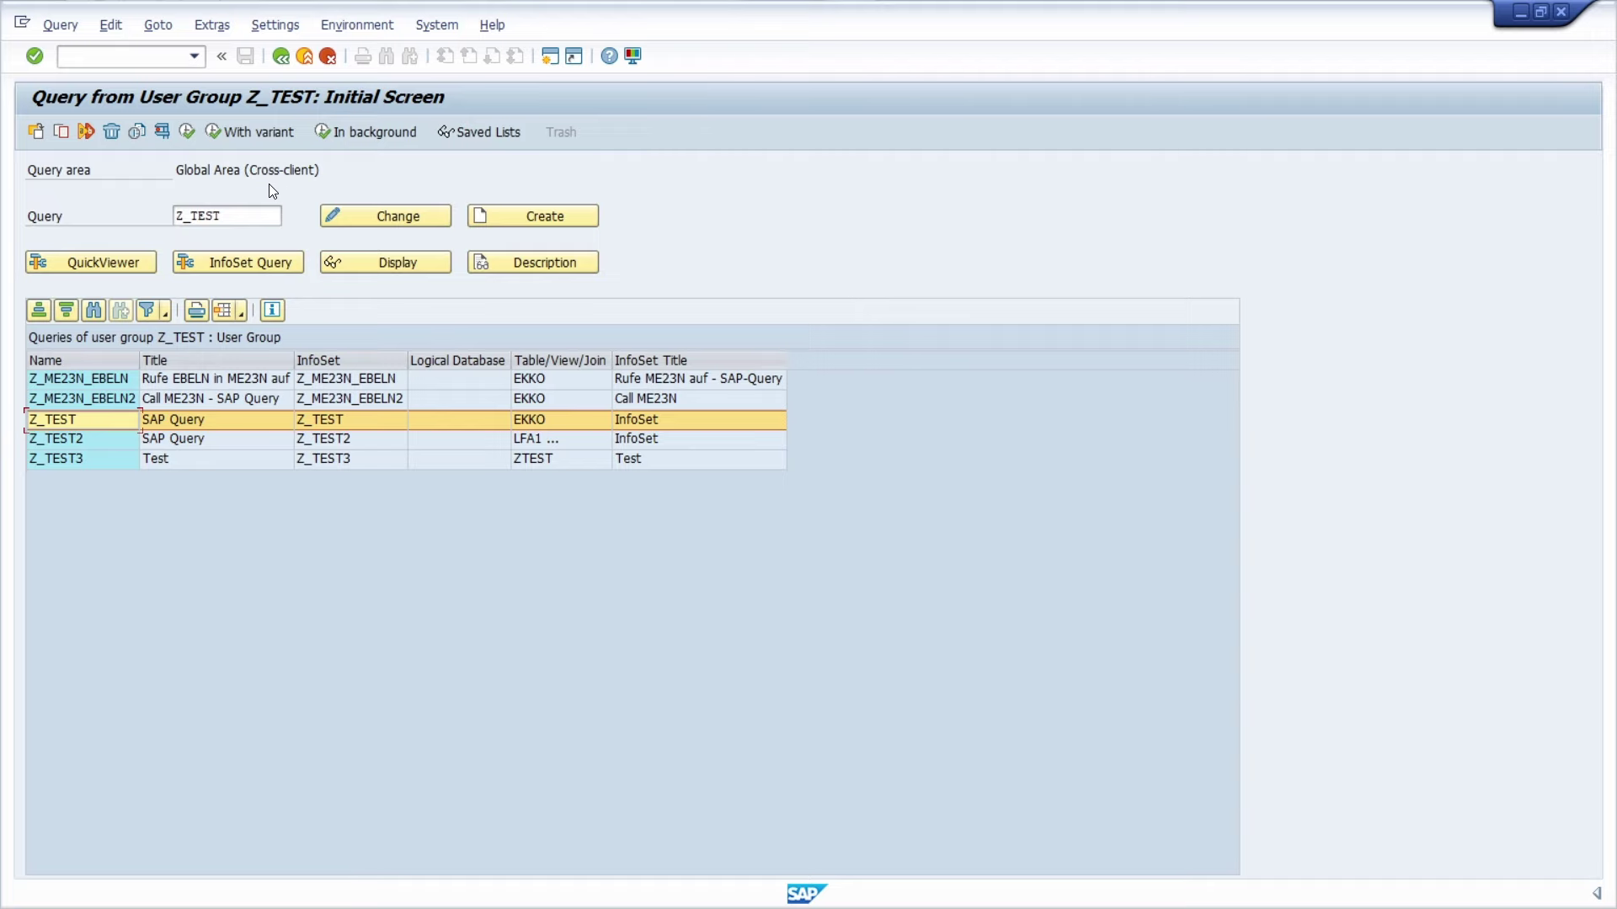
# - In the InfoSet query of Z_TEST, append 2 to the creator's user name, set the company code to 1710 and save
pyautogui.click(240, 263)
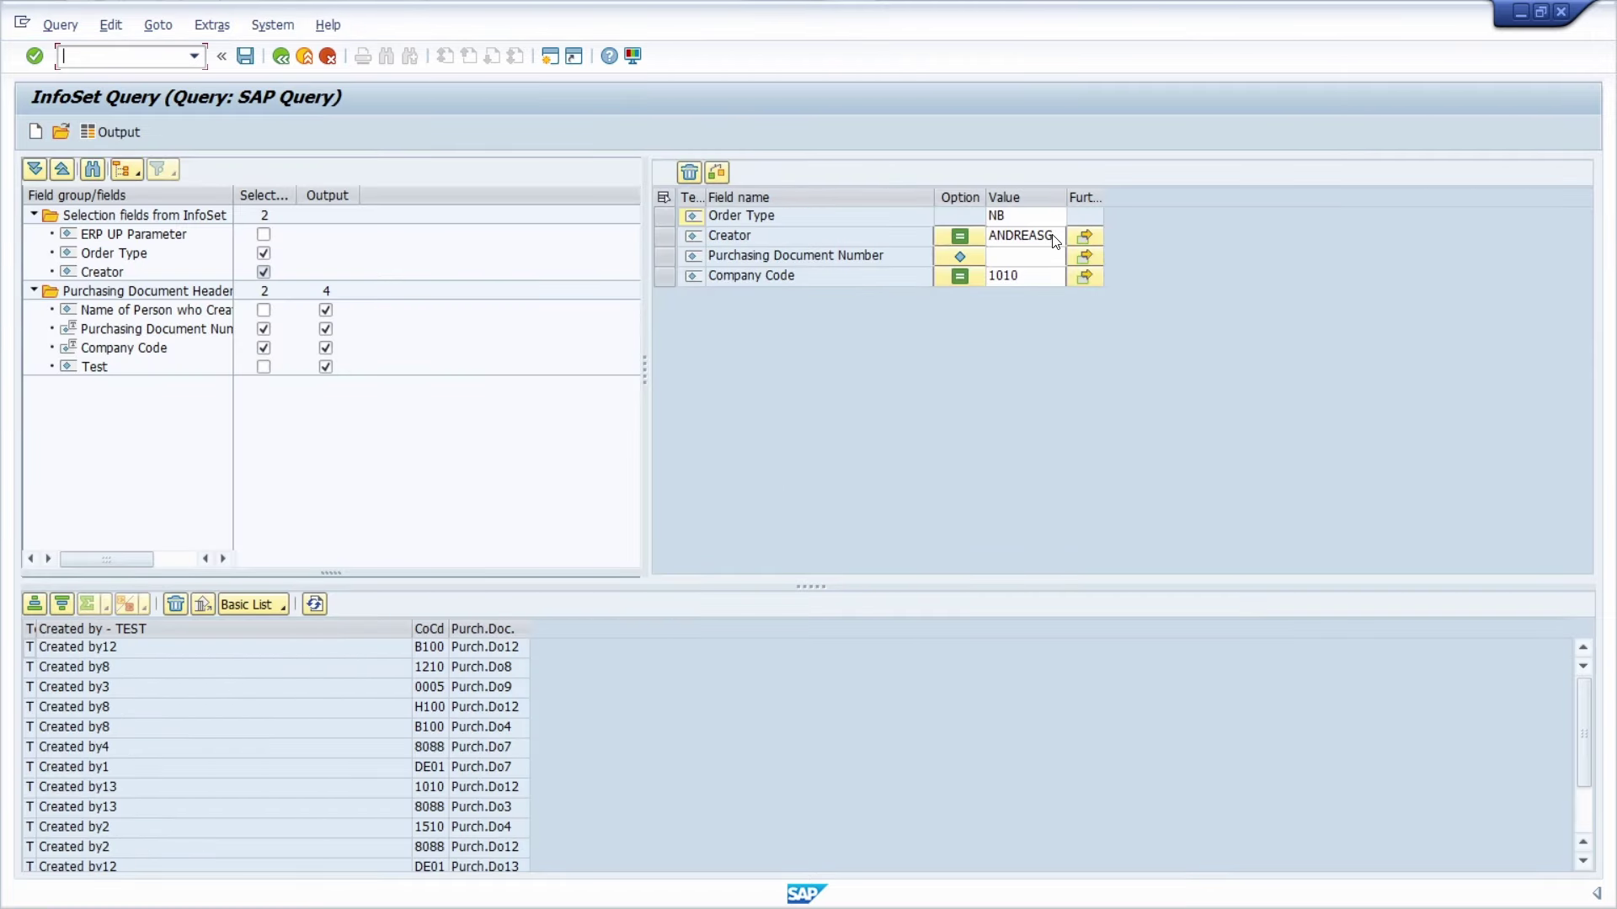
pyautogui.click(1054, 236)
pyautogui.write('2')
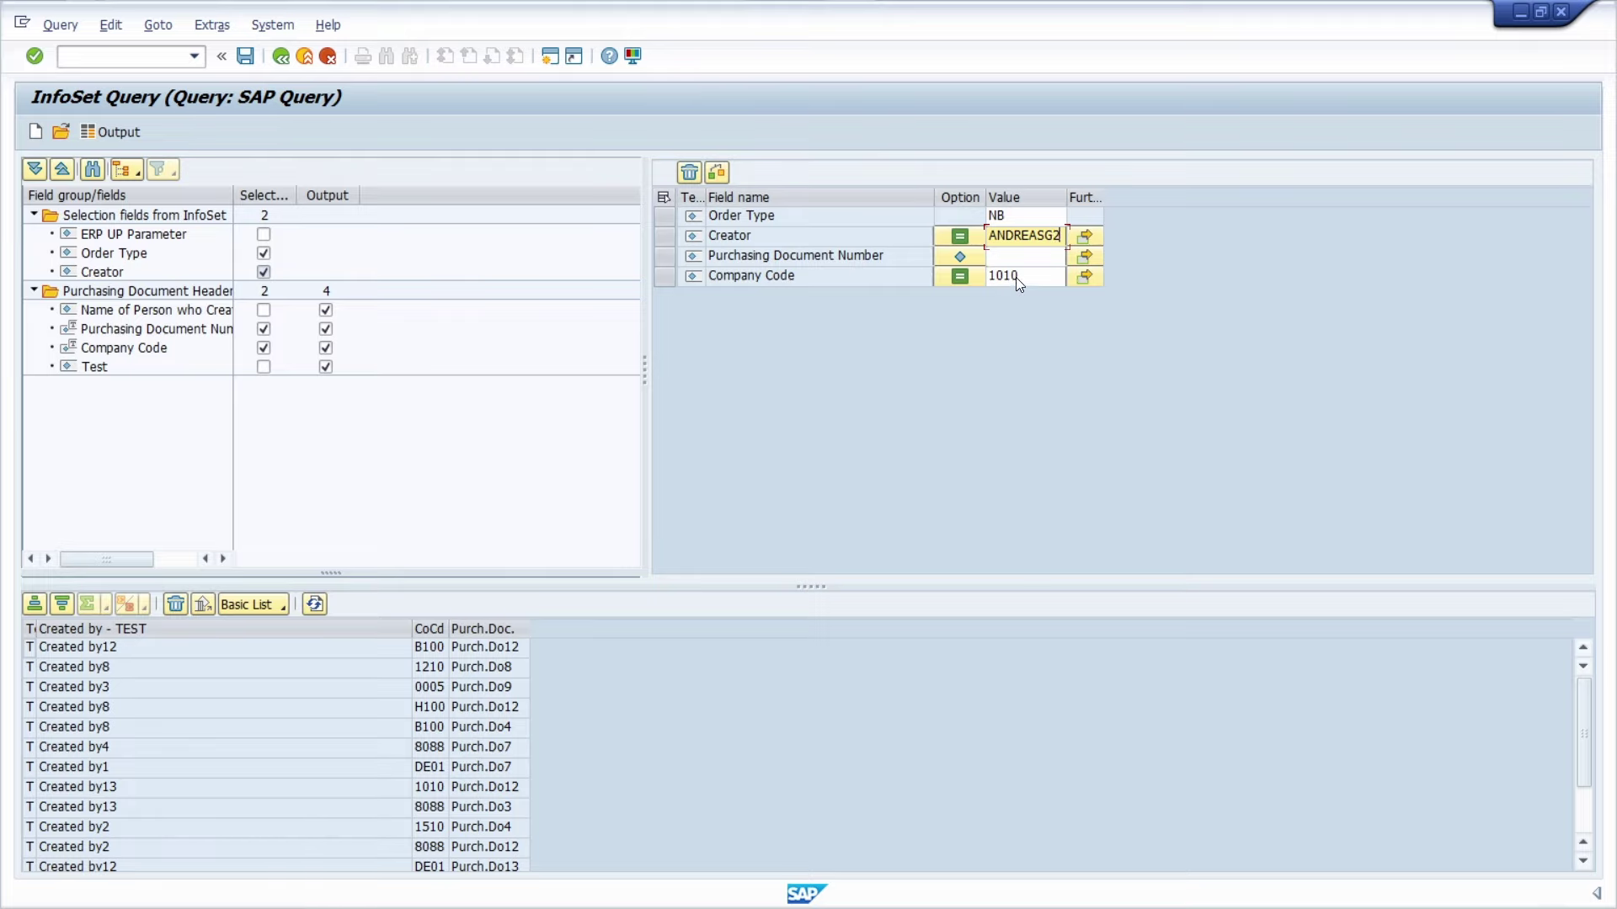
pyautogui.click(1018, 276)
pyautogui.press('BackSpace')
pyautogui.press('BackSpace')
pyautogui.press('BackSpace')
pyautogui.press('BackSpace')
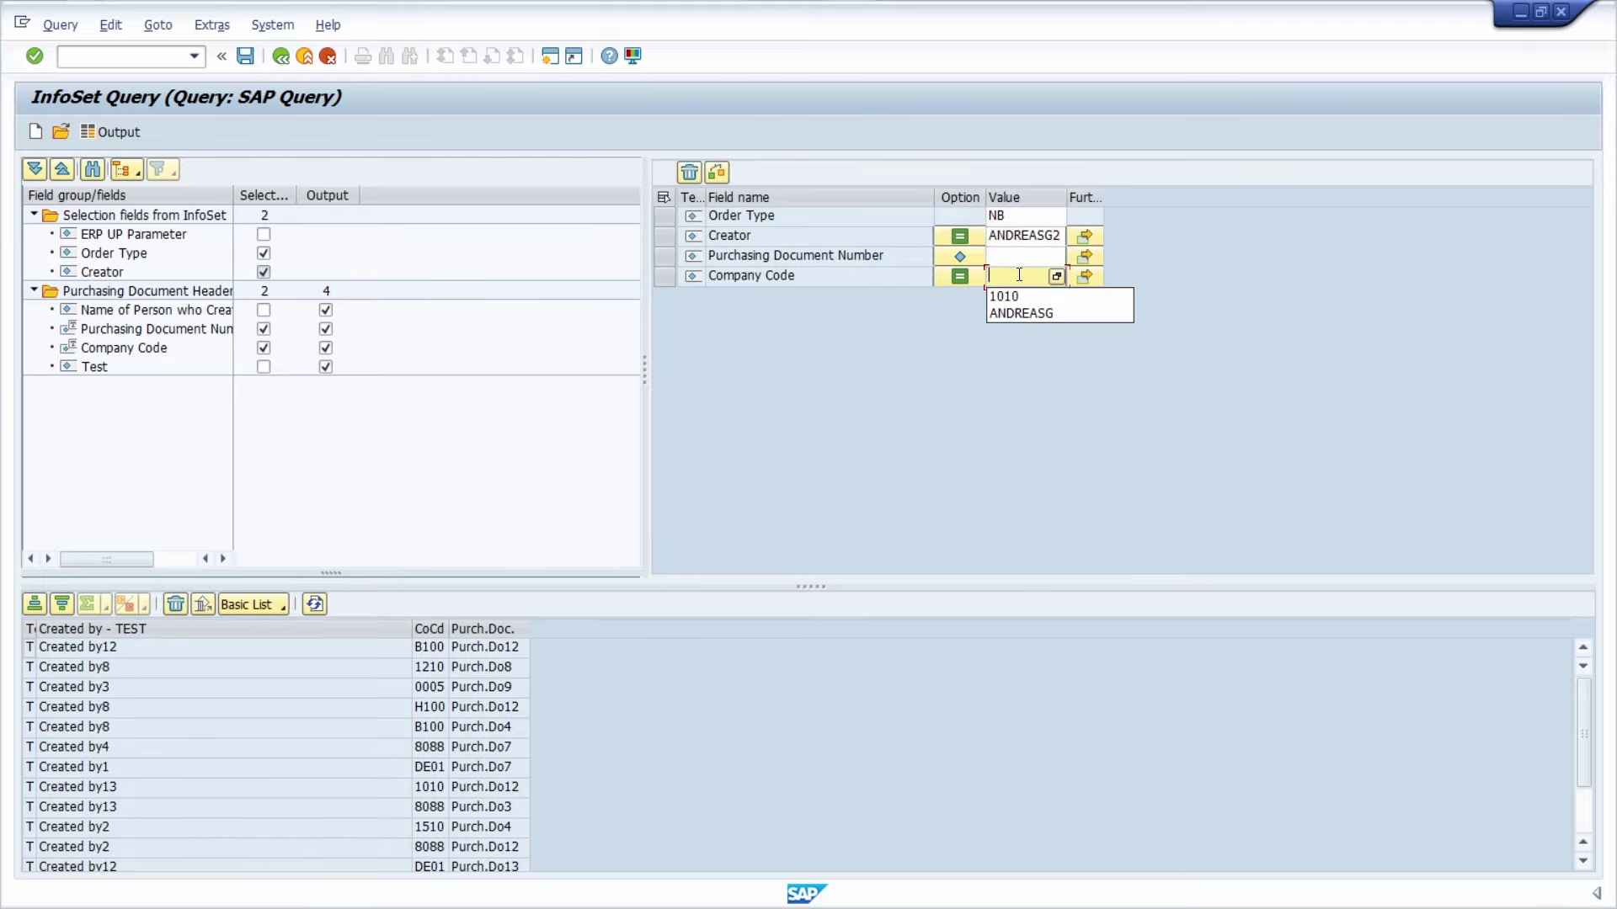
pyautogui.write('1710')
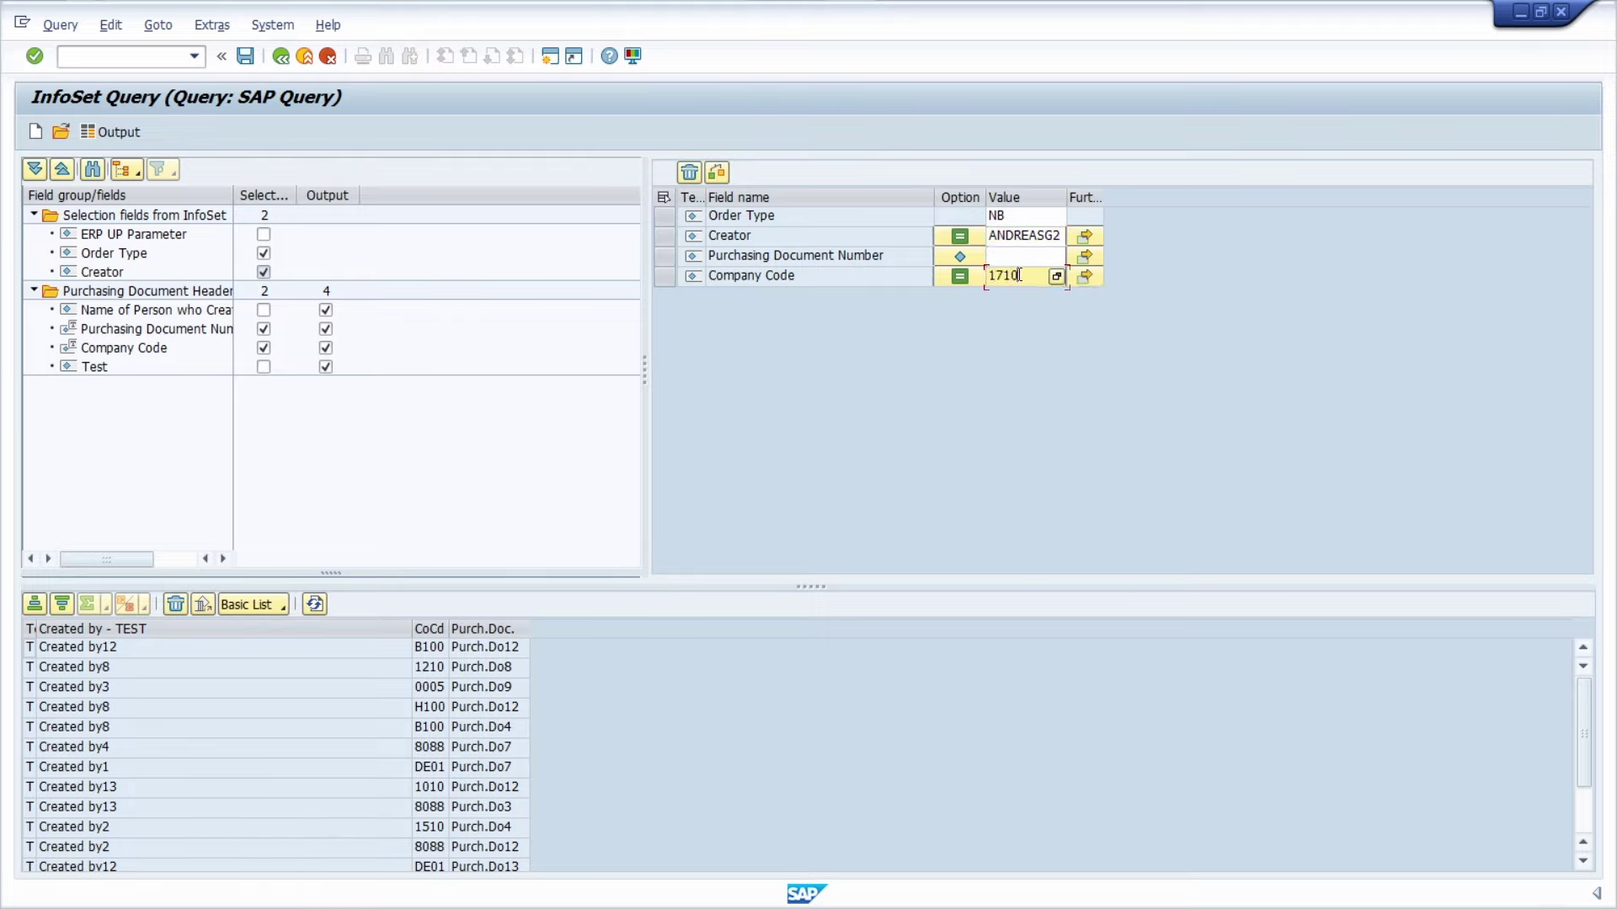
pyautogui.click(245, 56)
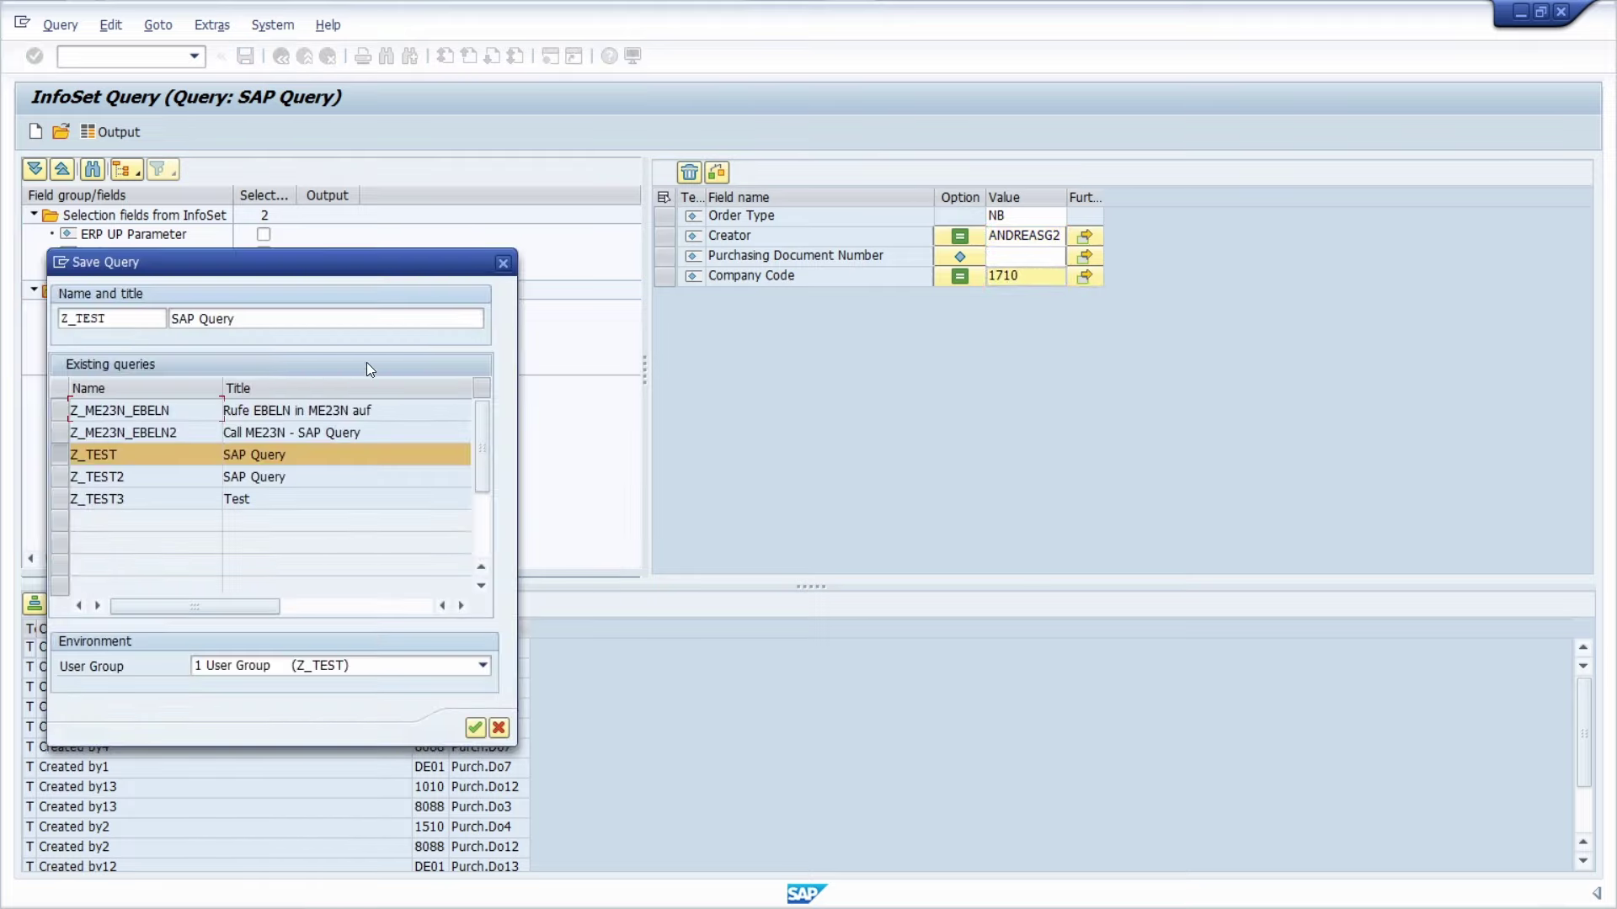
pyautogui.click(475, 727)
# - Execute Z_TEST again to check the changed creator and company code defaults, and go back to the overview
pyautogui.click(280, 56)
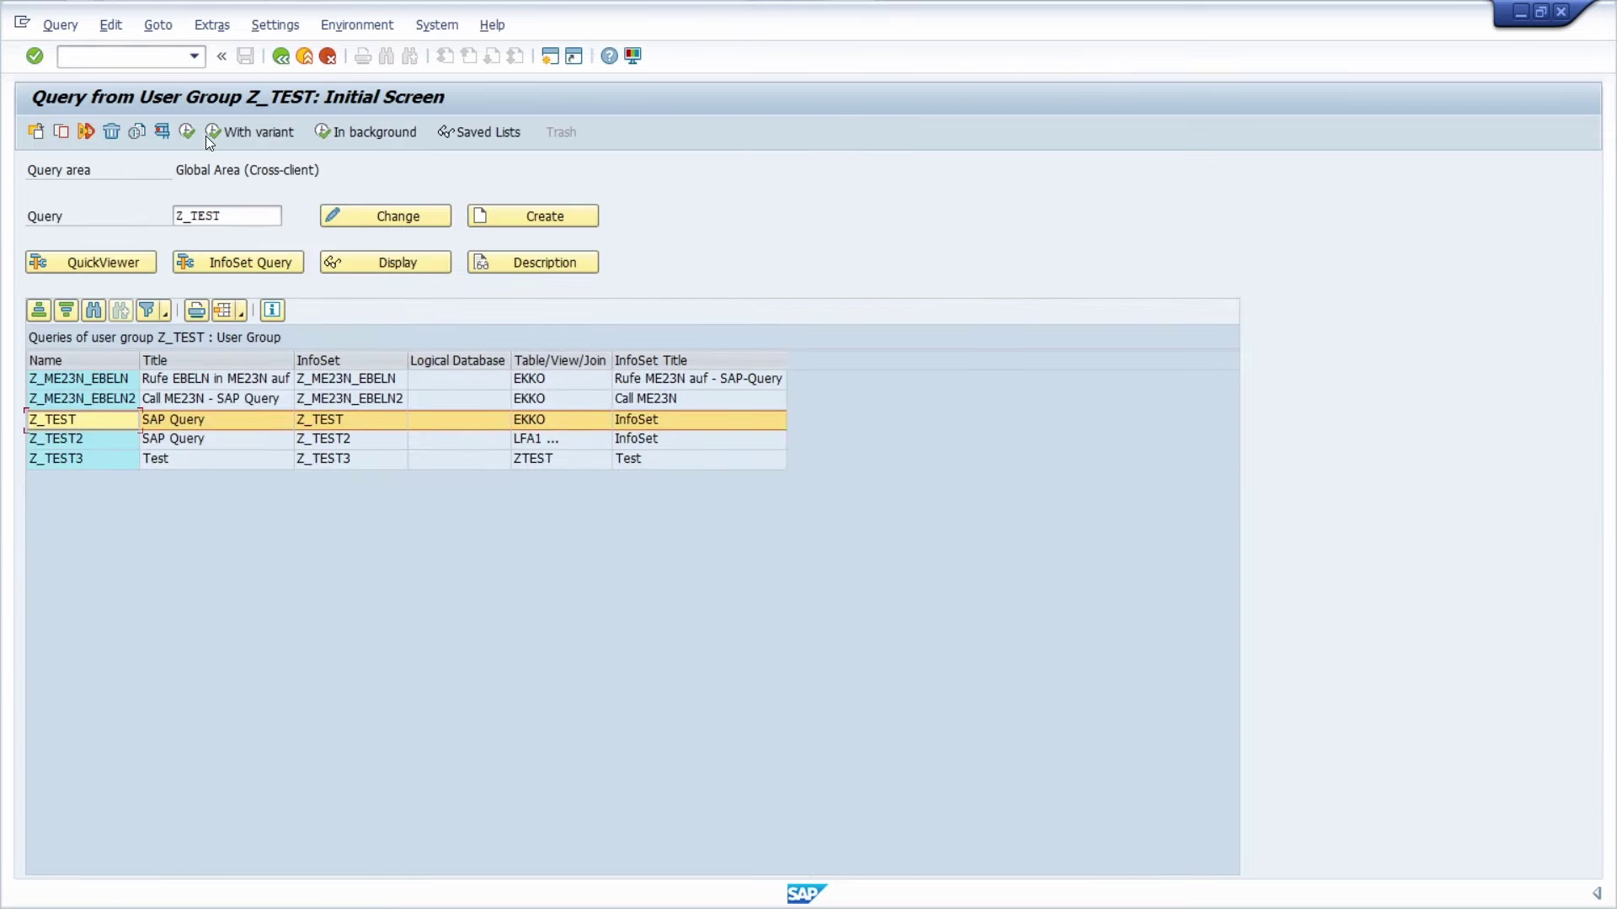
pyautogui.click(188, 133)
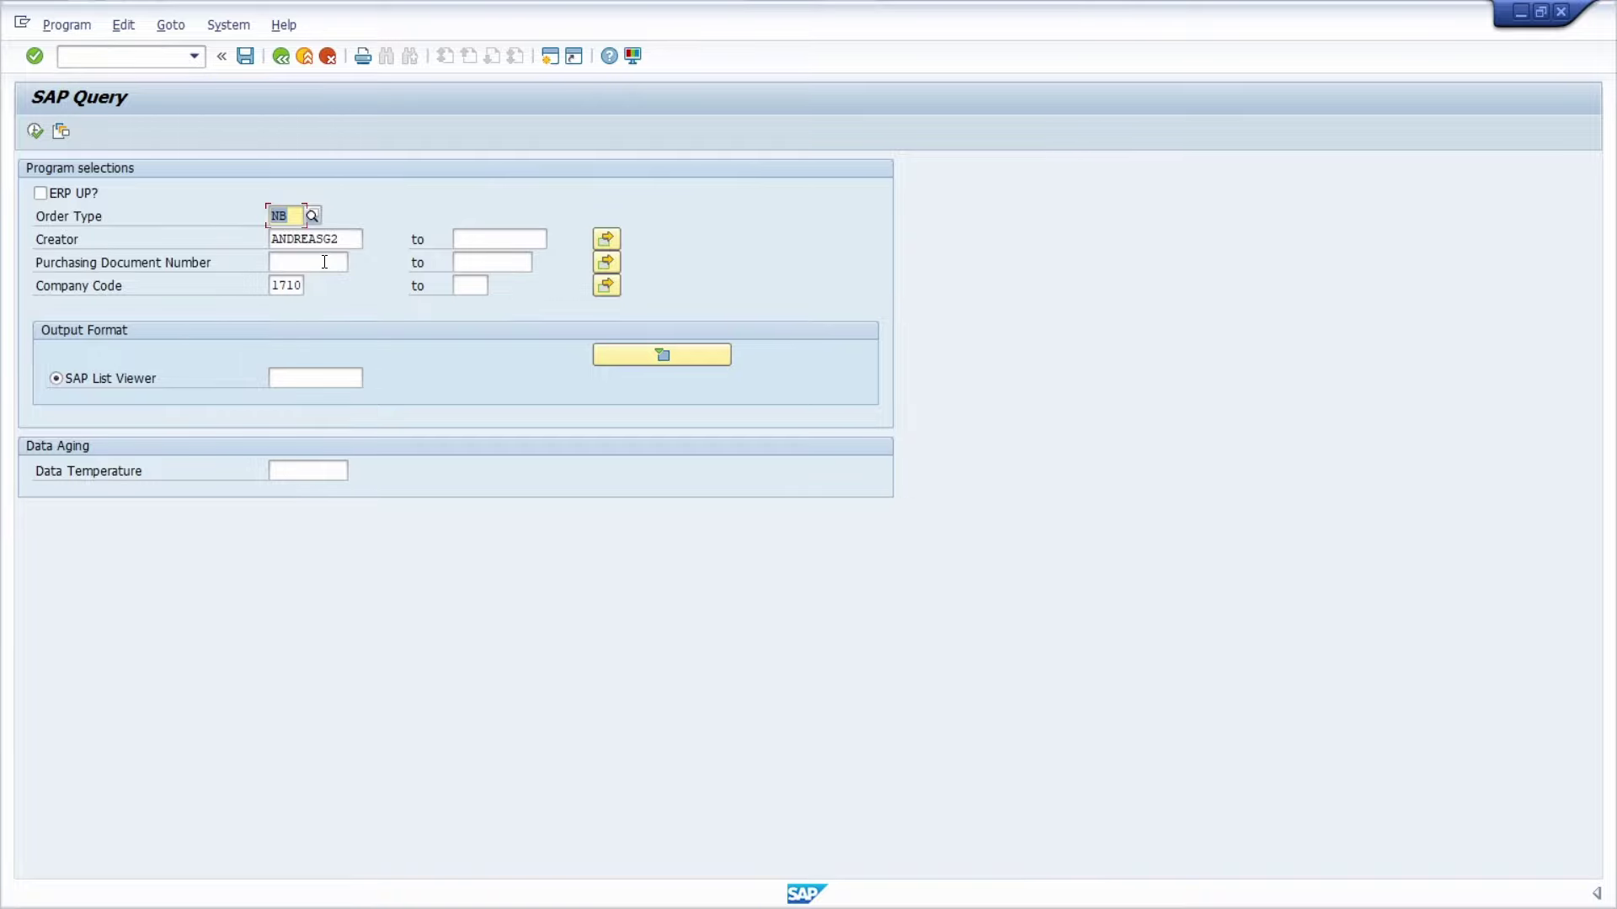
pyautogui.click(279, 62)
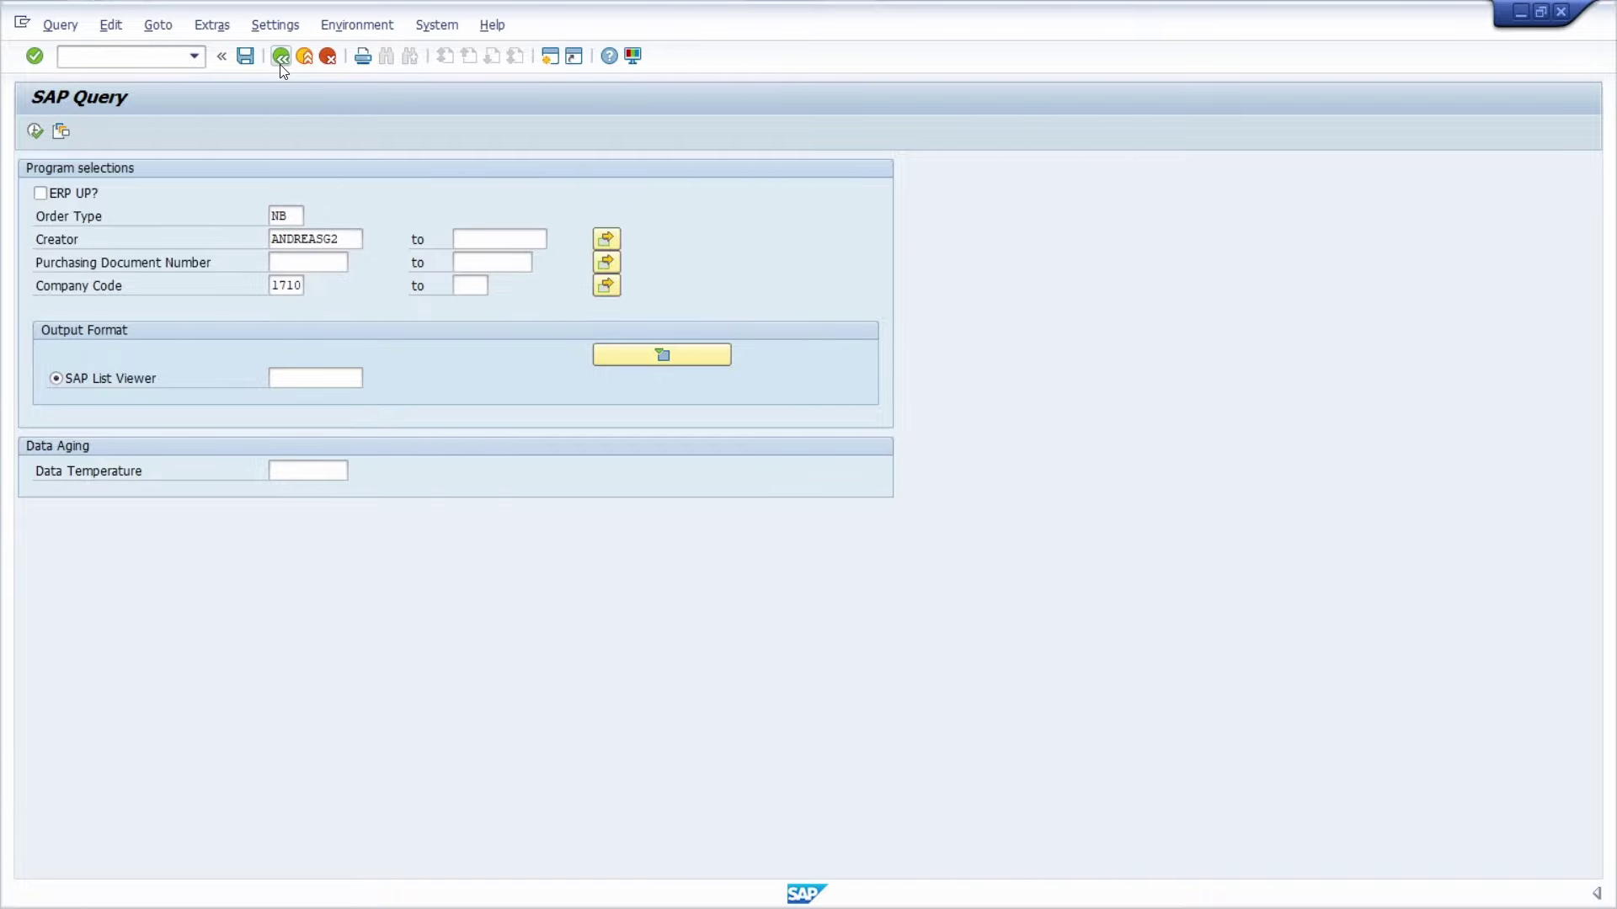
pyautogui.click(280, 64)
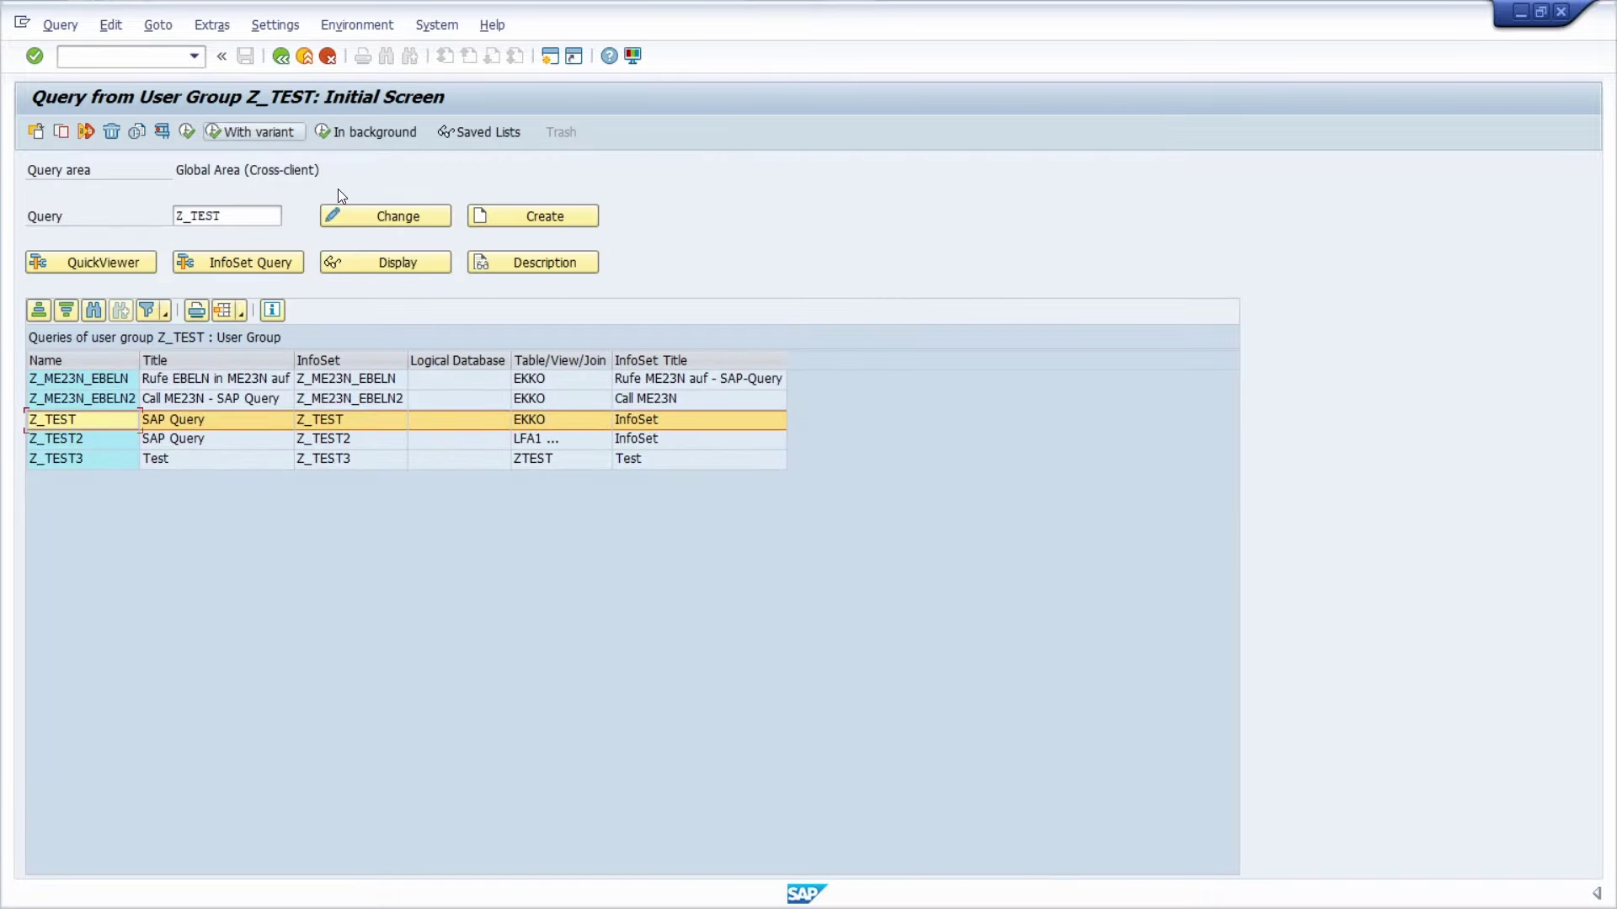
# - Reopen the InfoSet query of Z_TEST and clear the values for Creator and Company Code
pyautogui.click(261, 264)
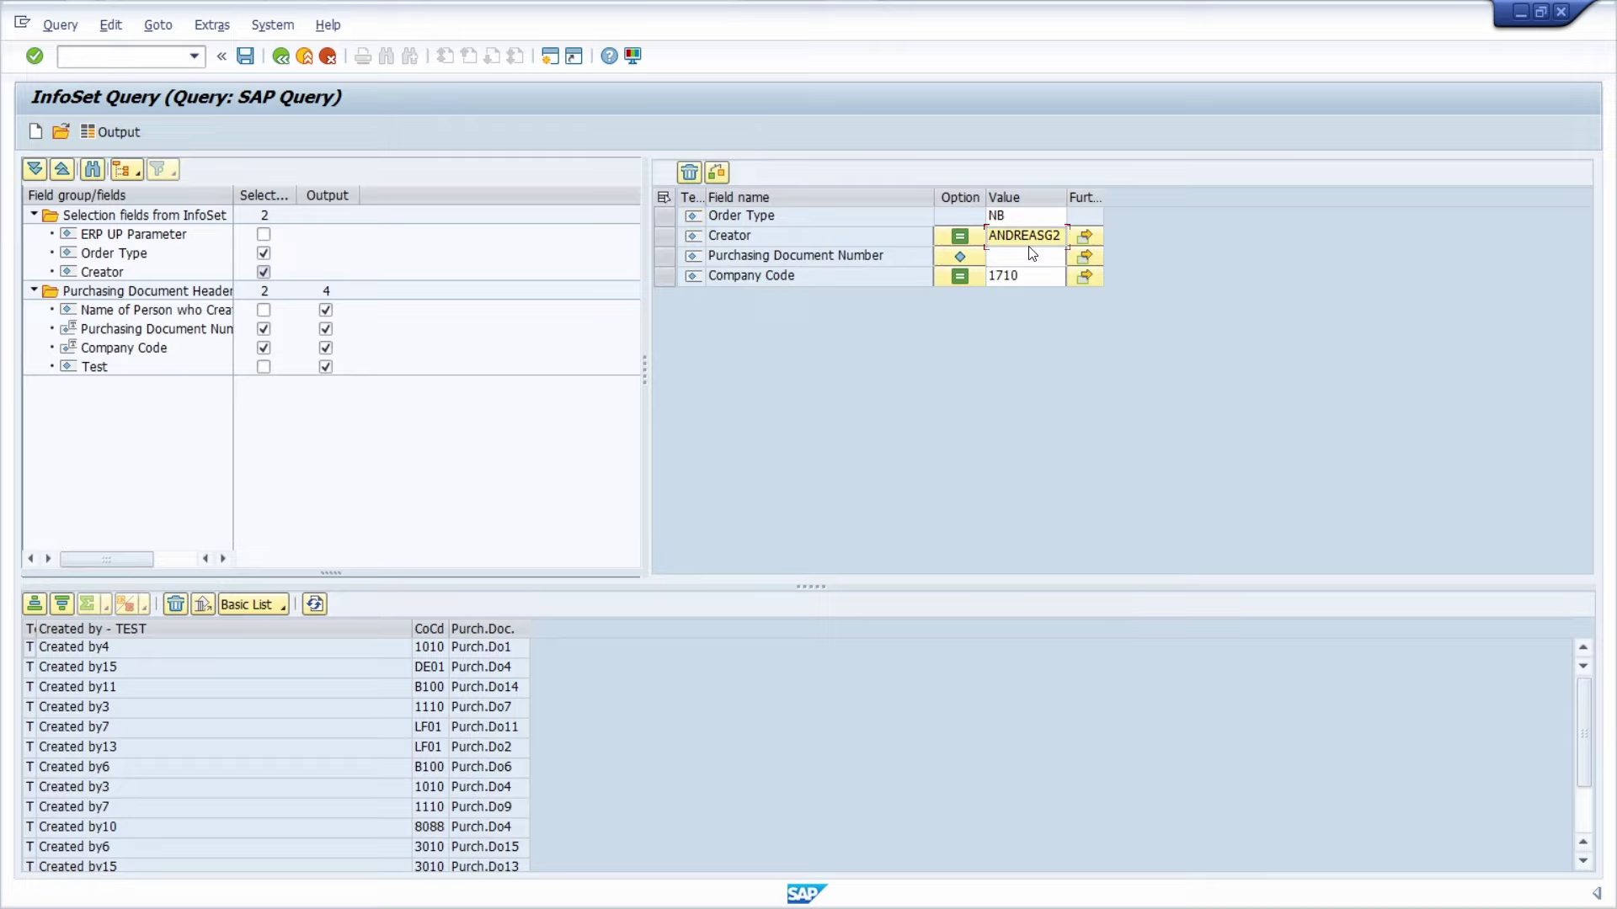
pyautogui.doubleClick(1054, 243)
pyautogui.press('Delete')
pyautogui.press('Tab')
pyautogui.press('Tab')
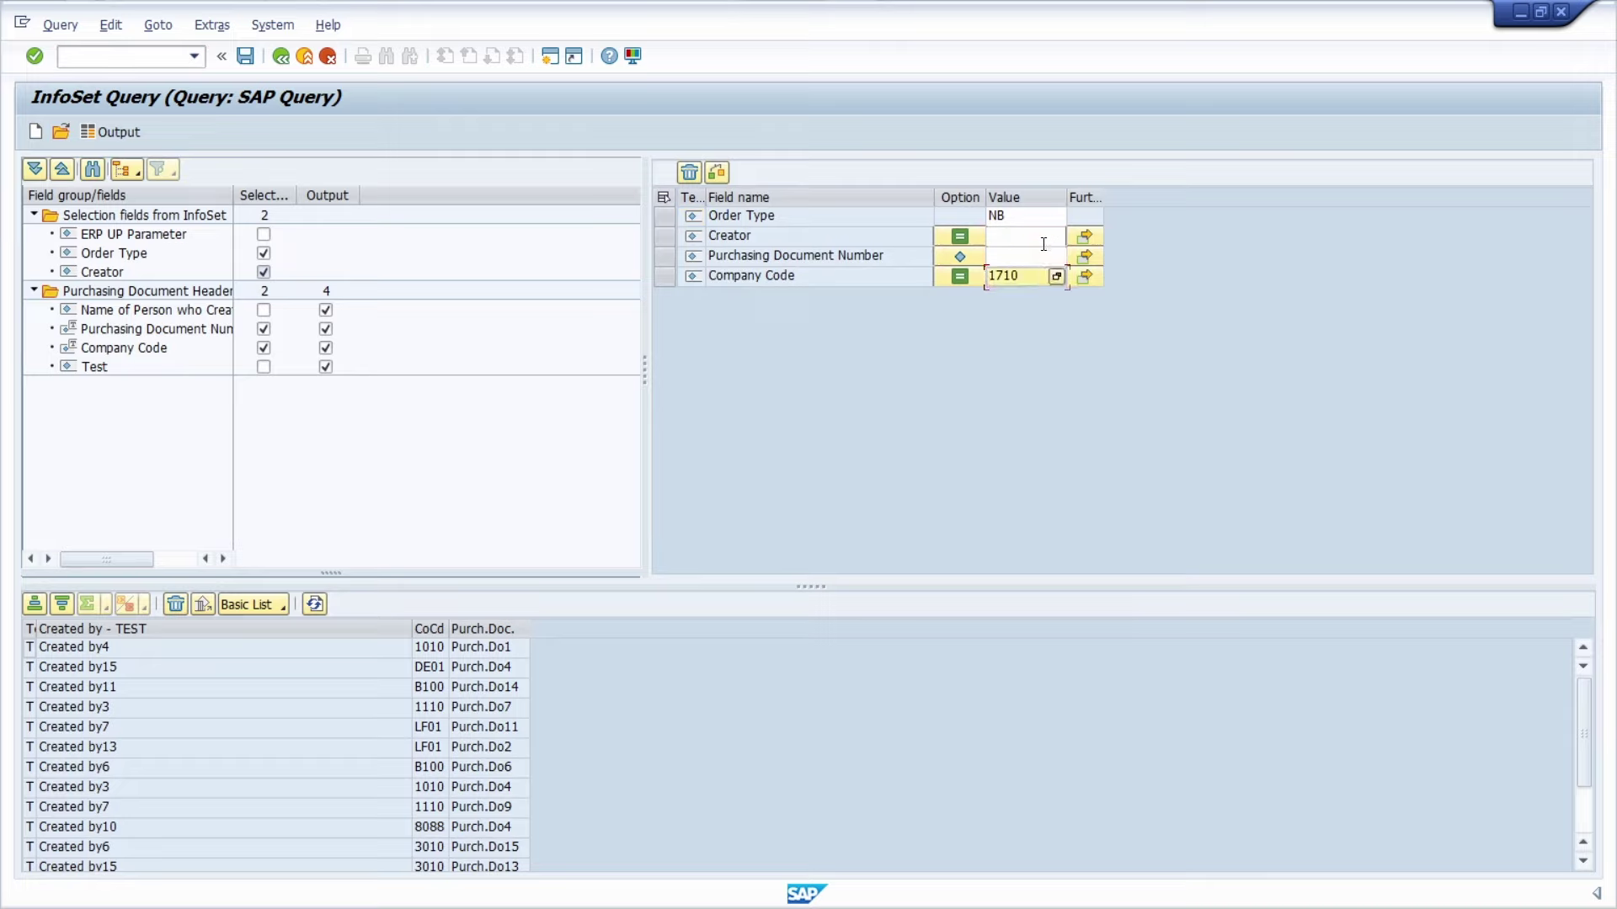
pyautogui.doubleClick(1016, 277)
pyautogui.write('17')
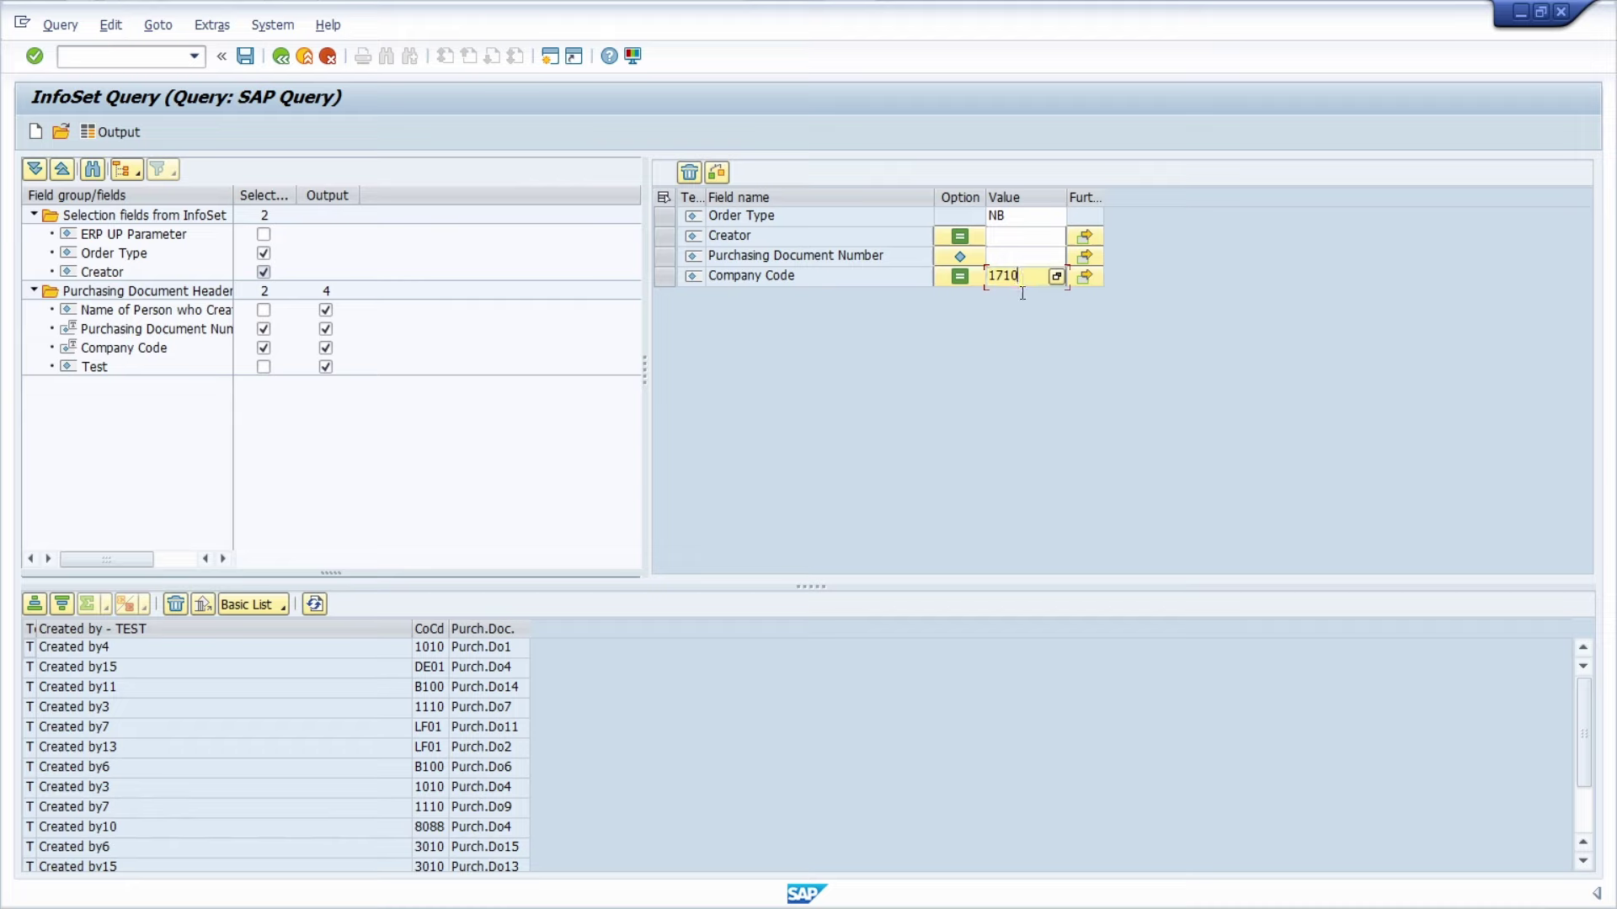
pyautogui.press('BackSpace')
pyautogui.press('BackSpace')
# - Delete the selection option rows for Creator and Company Code and save the query Z_TEST
pyautogui.click(962, 236)
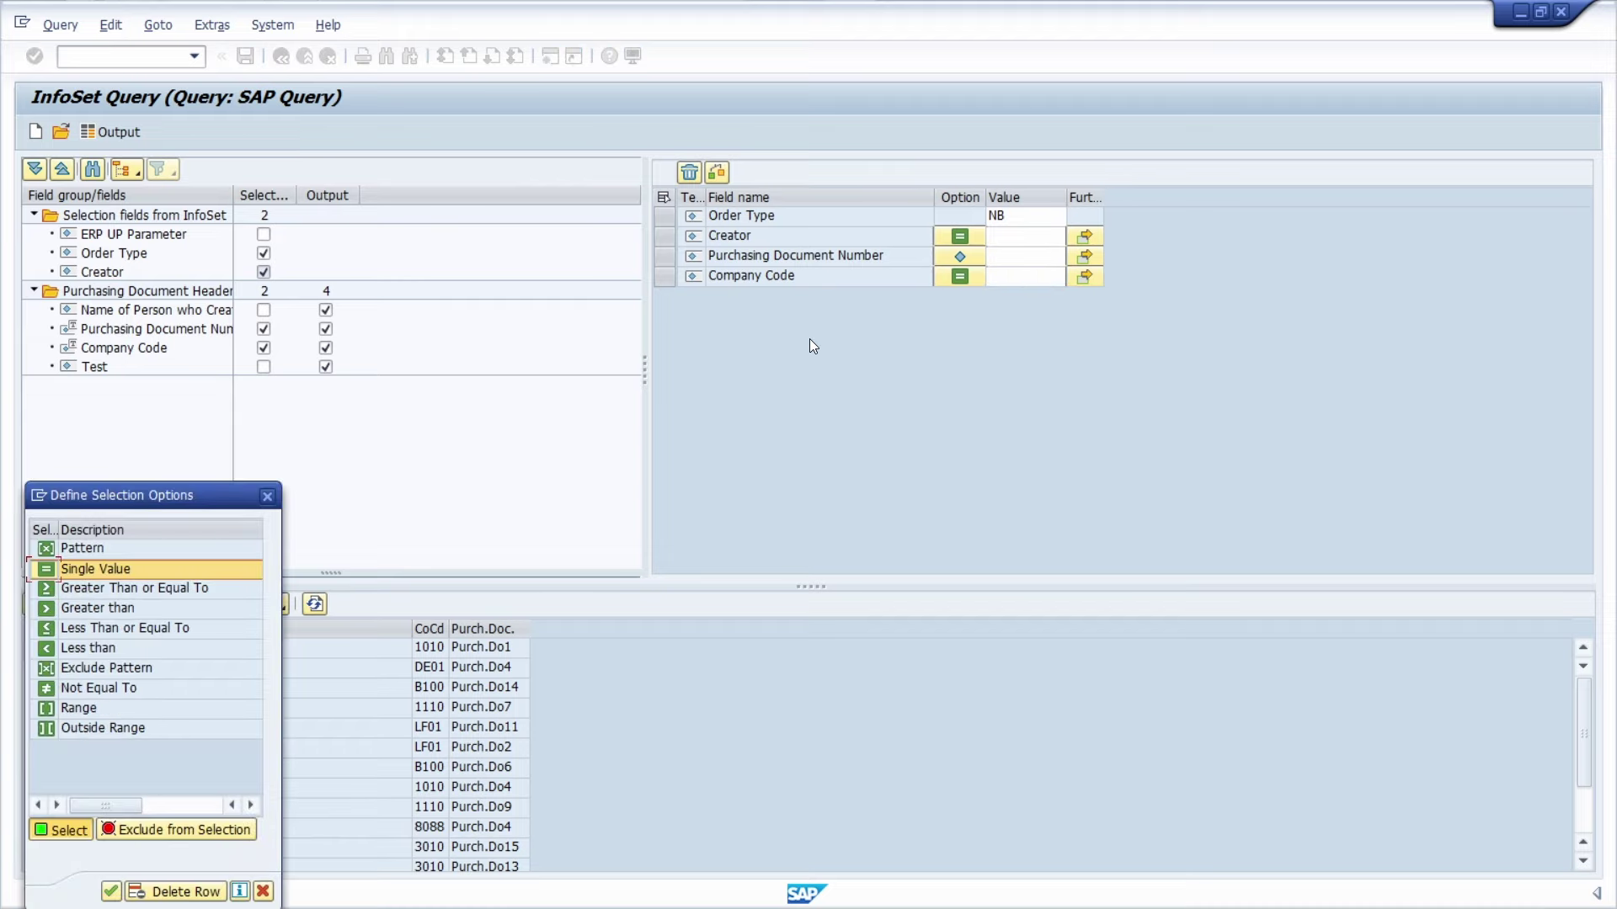
pyautogui.click(177, 892)
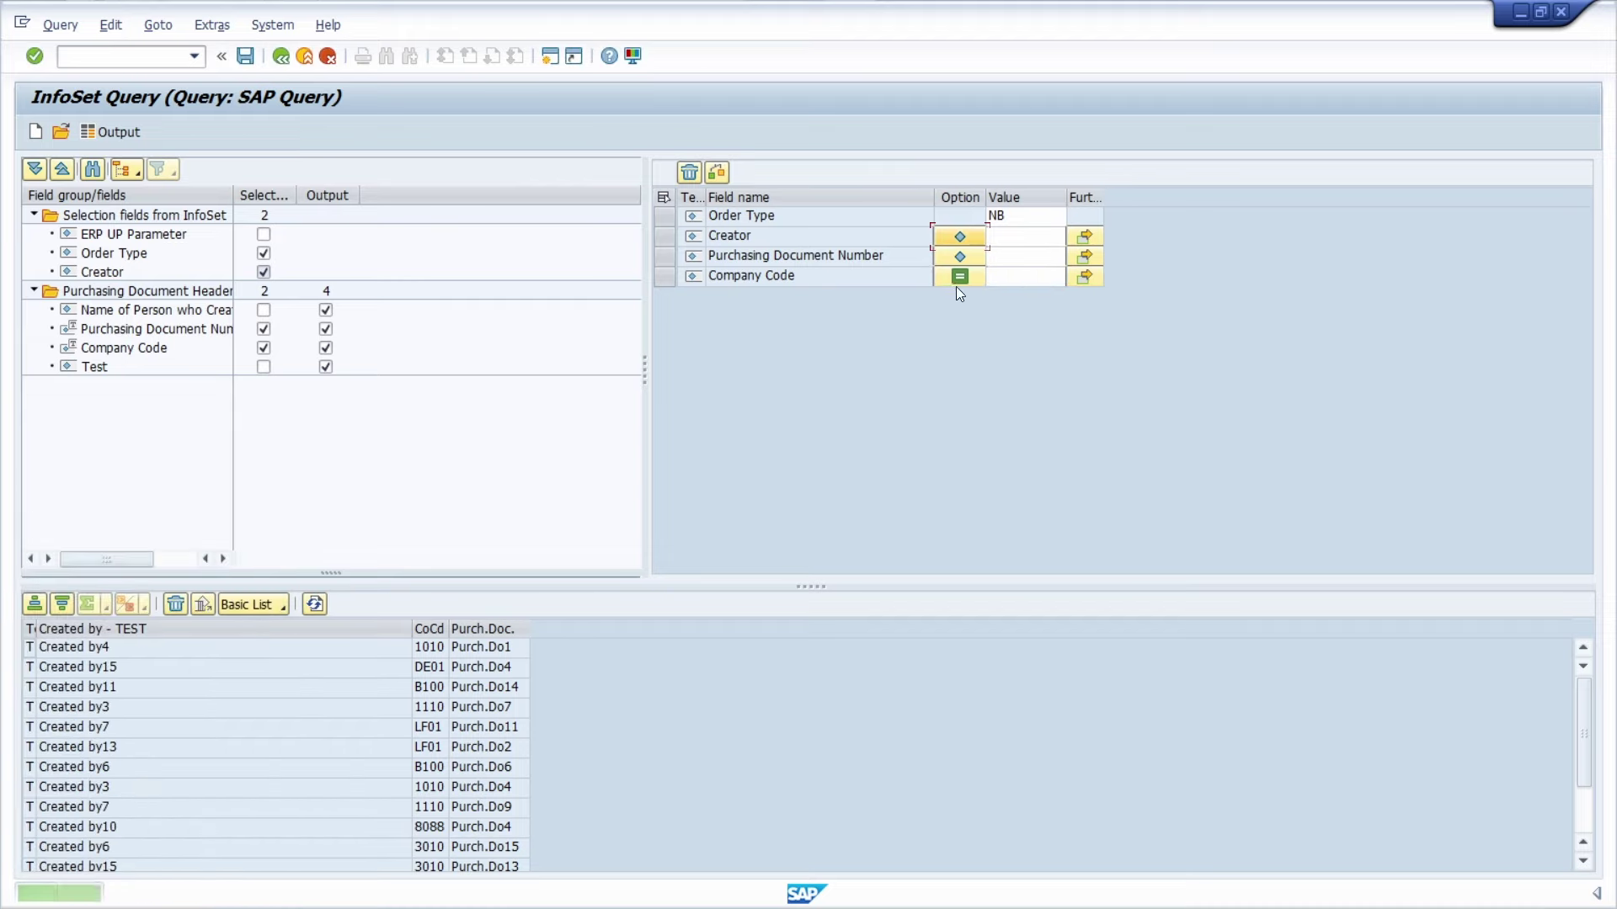
pyautogui.click(959, 277)
pyautogui.click(177, 891)
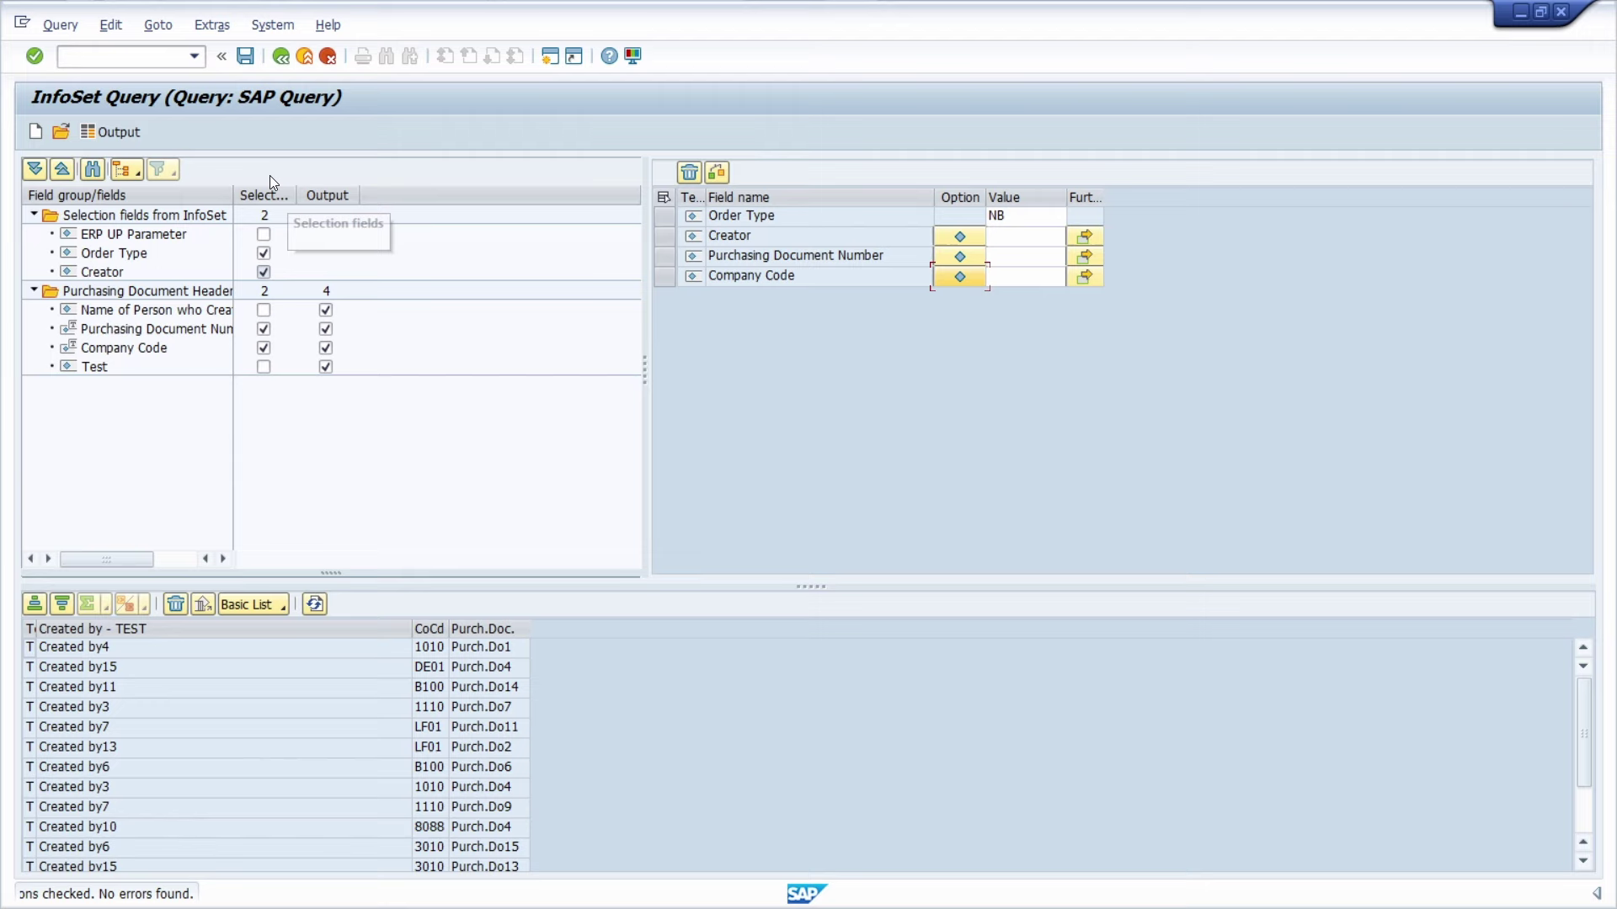
pyautogui.click(246, 56)
pyautogui.click(475, 728)
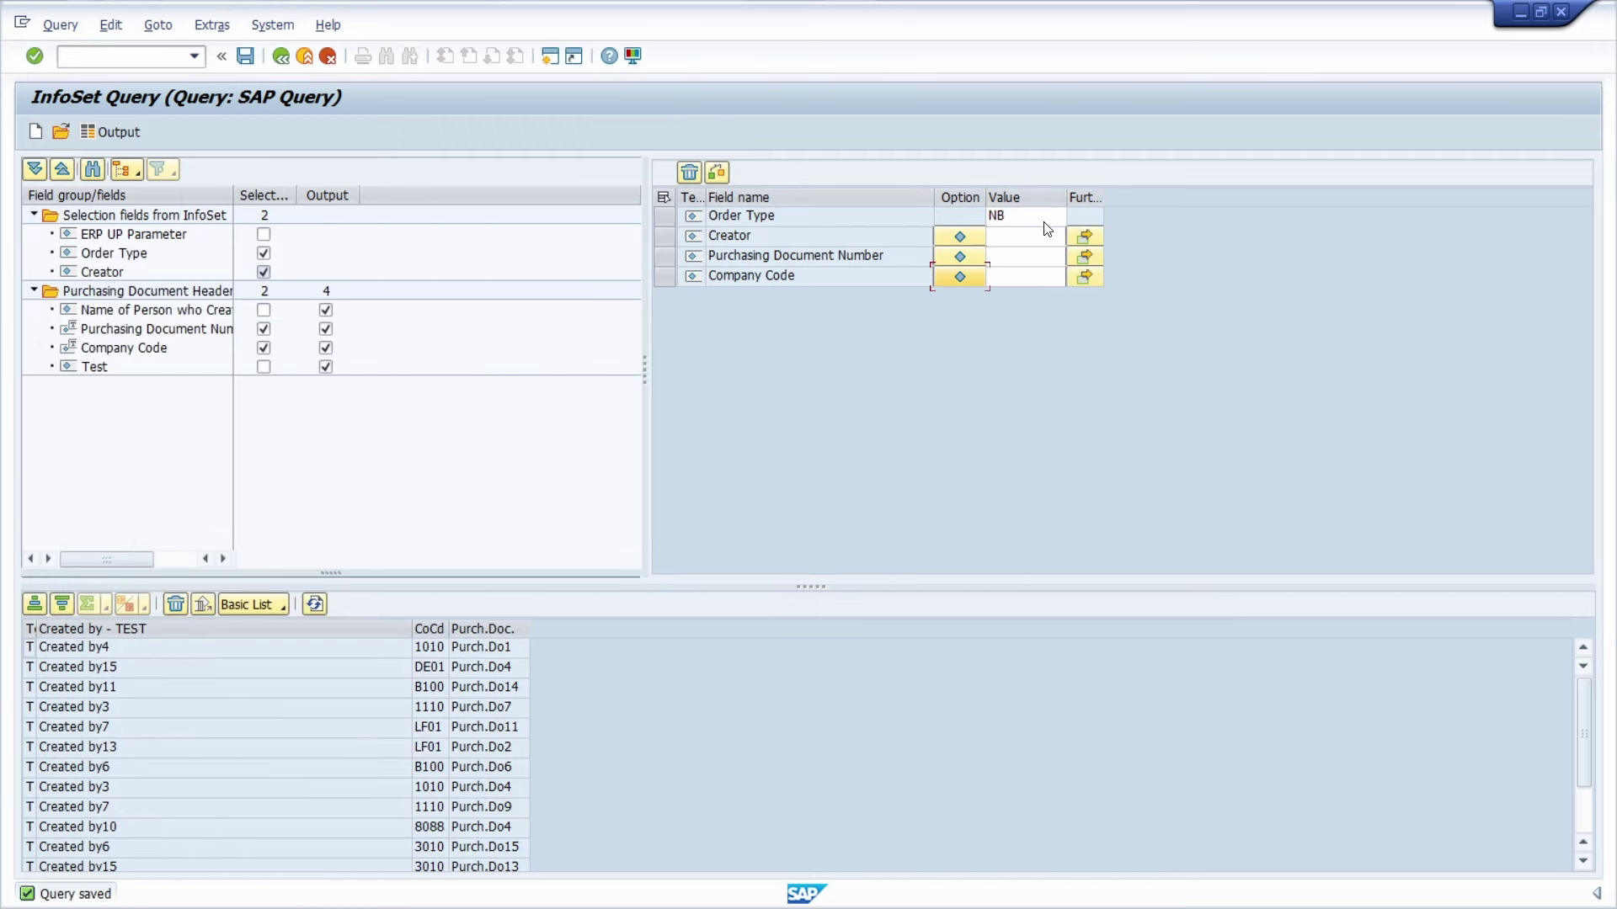
# - Leave the InfoSet query and open InfoSet Z_TEST for changing, showing its selections
pyautogui.click(282, 57)
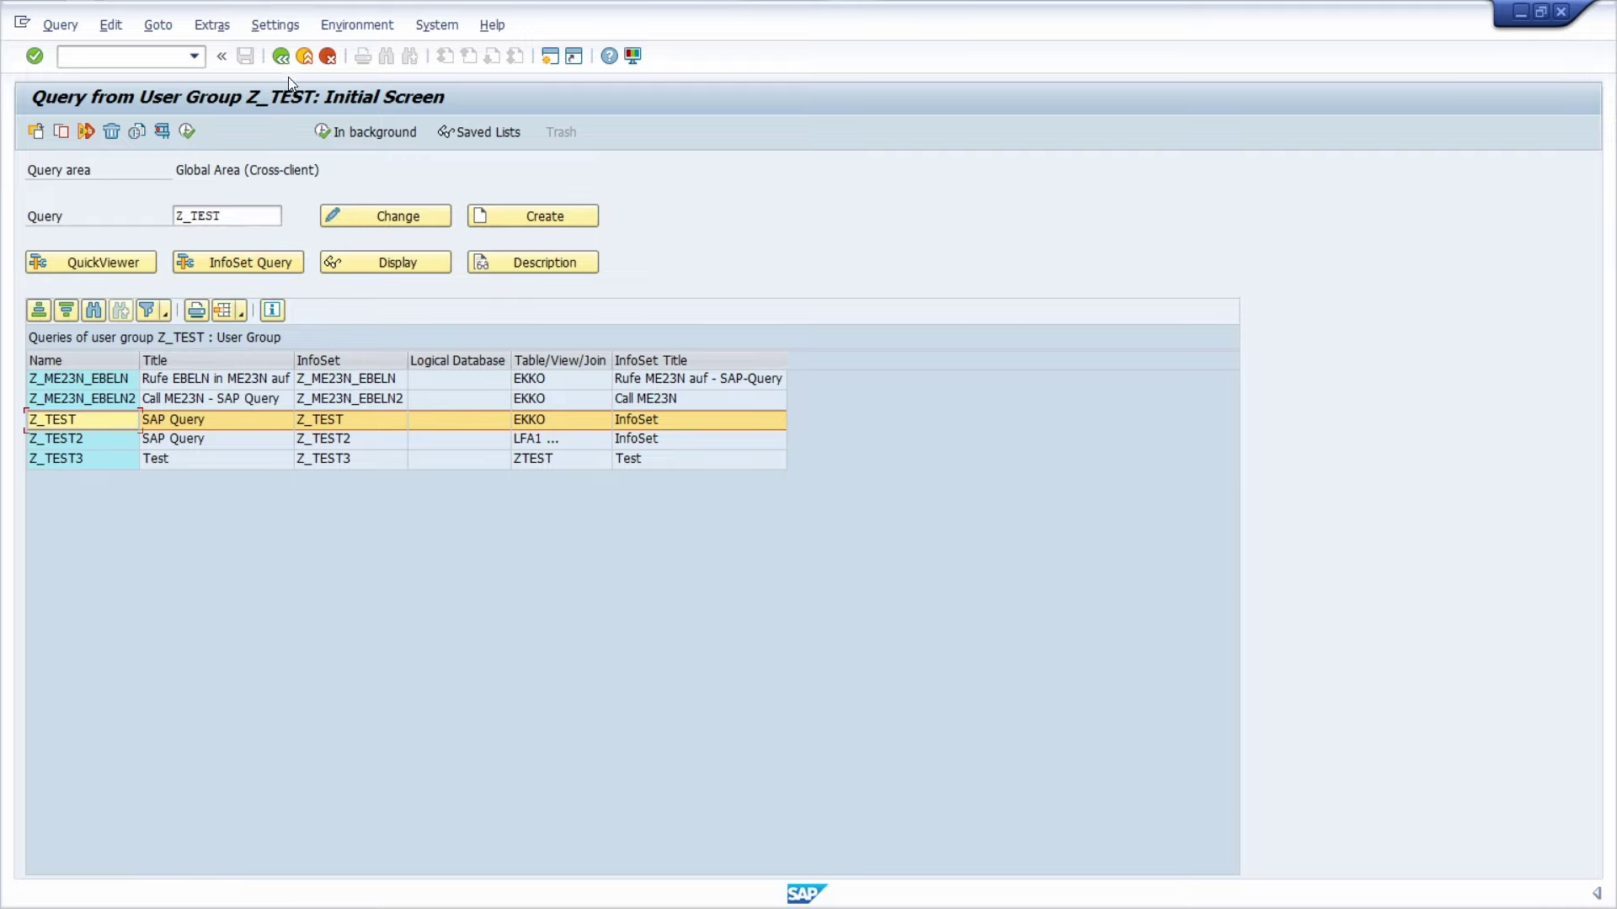
pyautogui.click(373, 23)
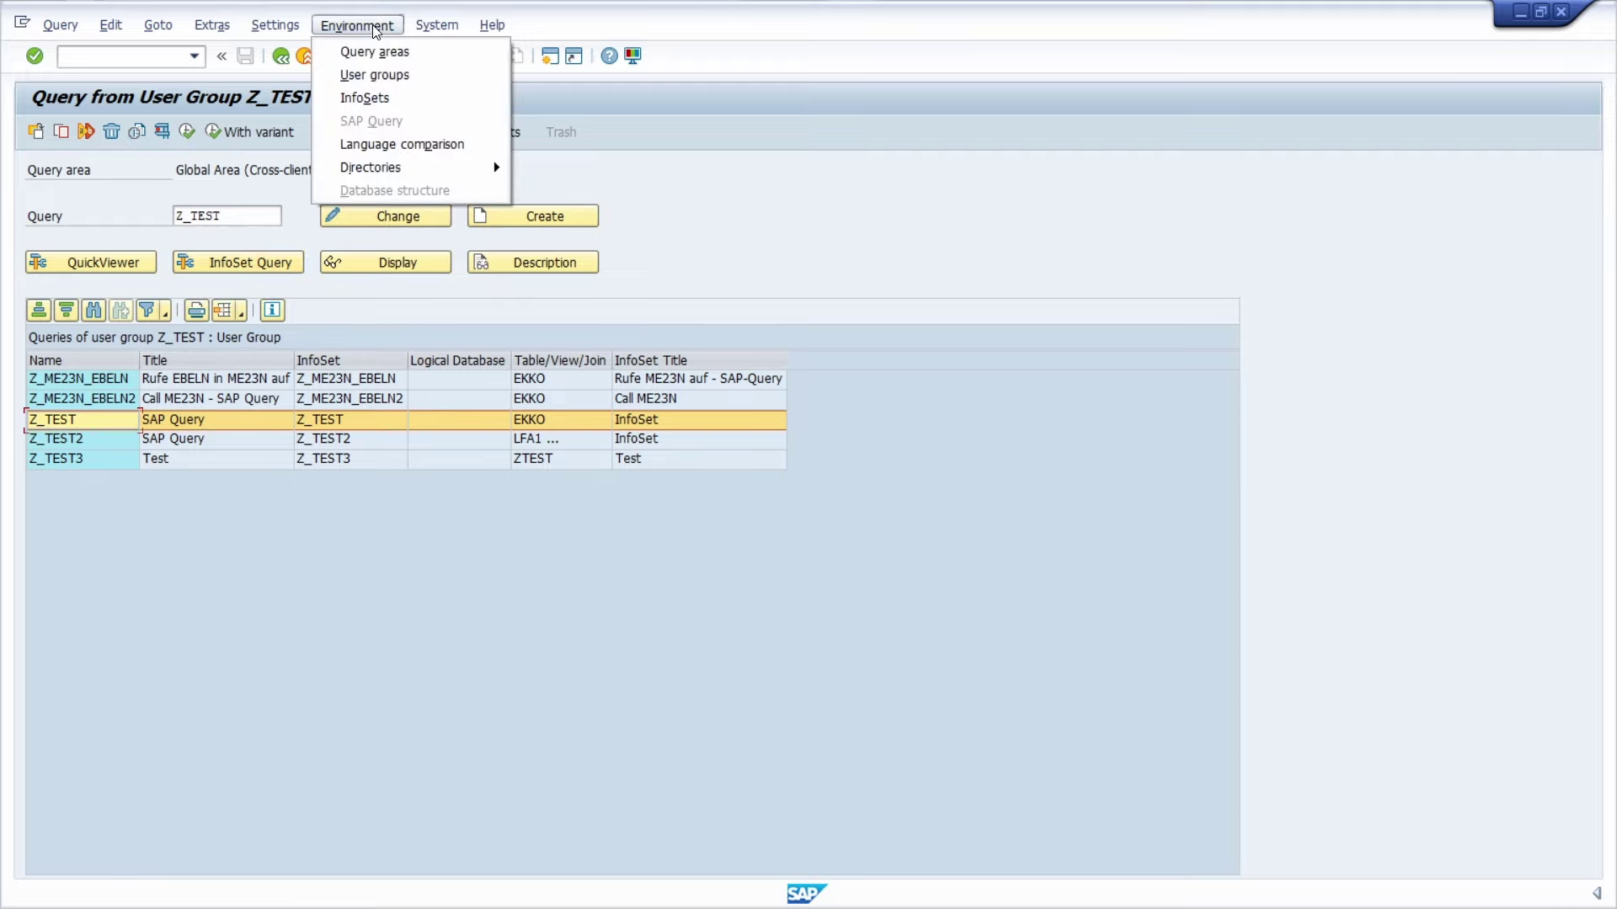
pyautogui.click(399, 100)
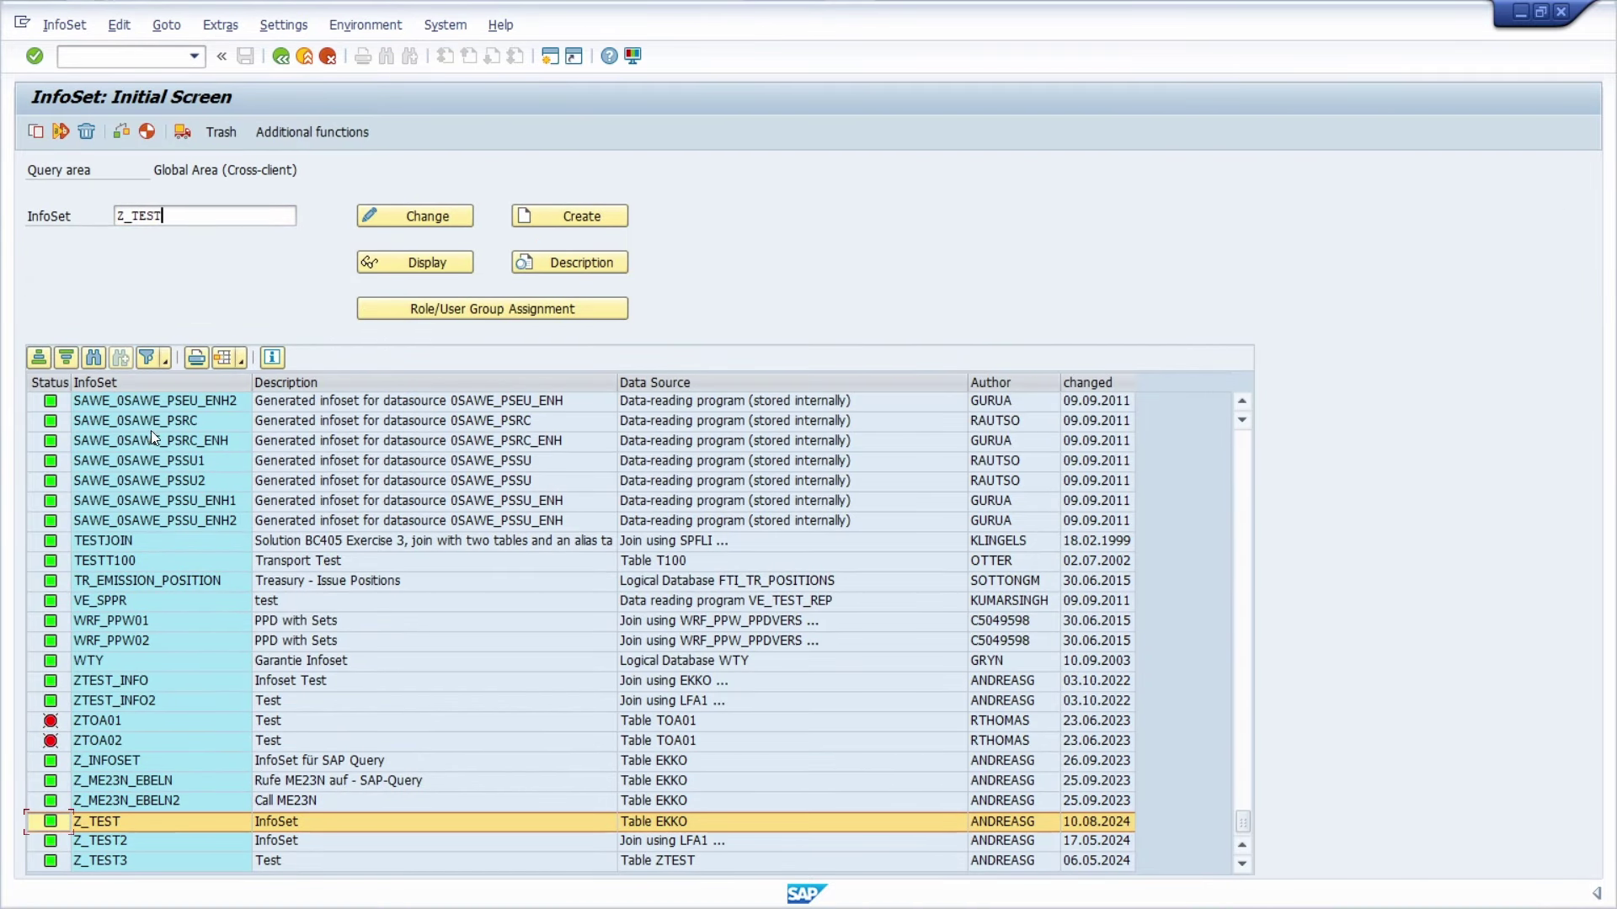
pyautogui.click(392, 220)
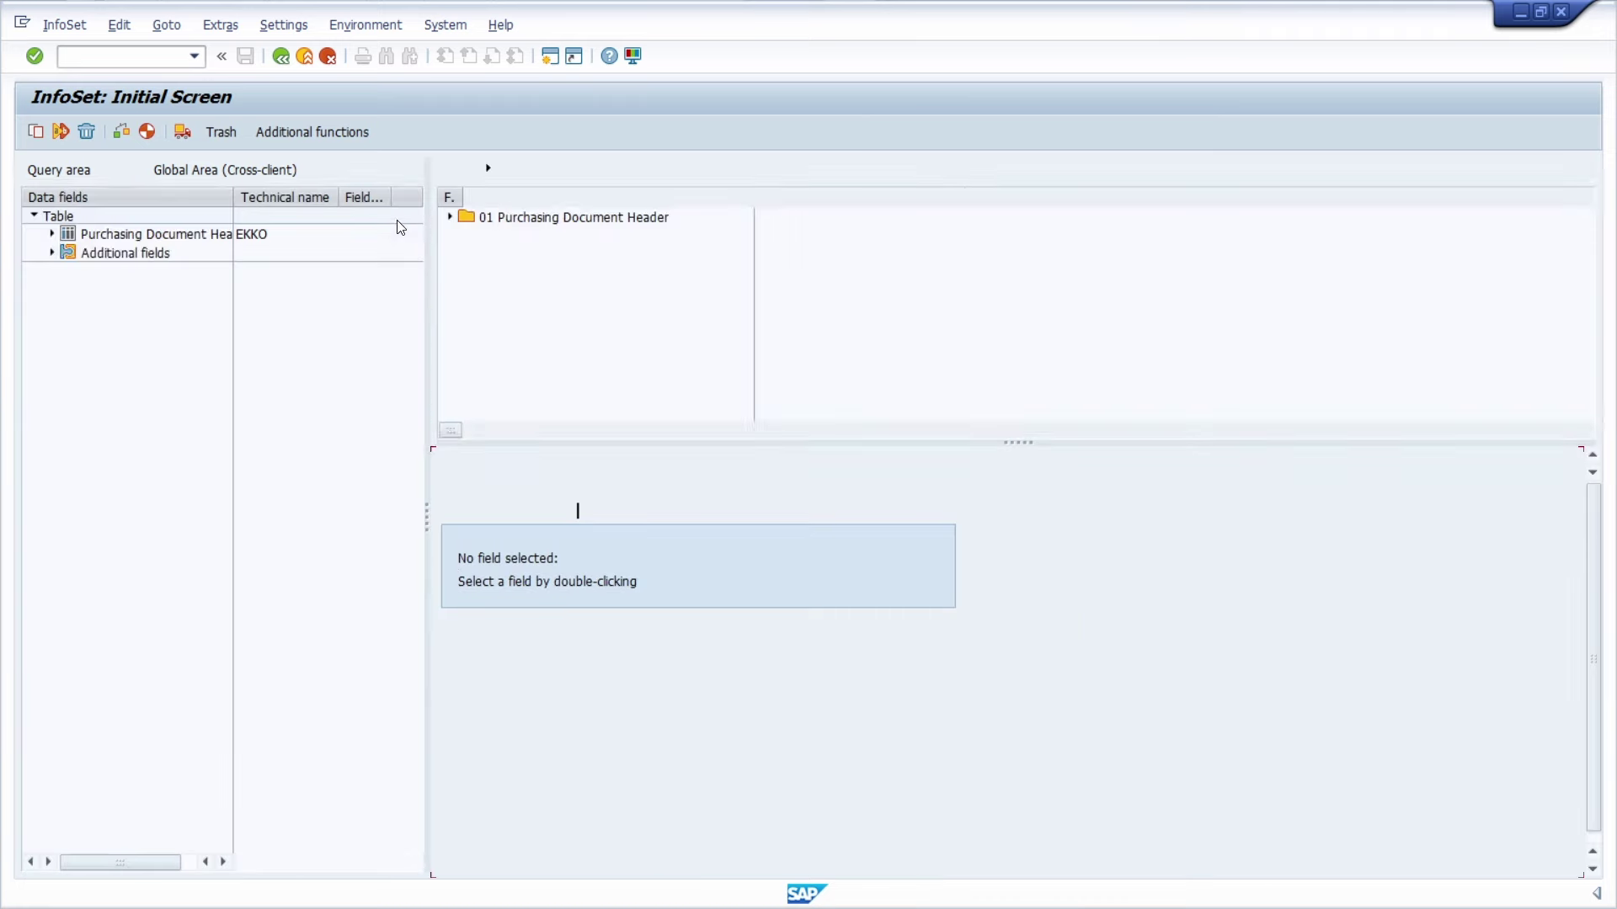
pyautogui.click(411, 133)
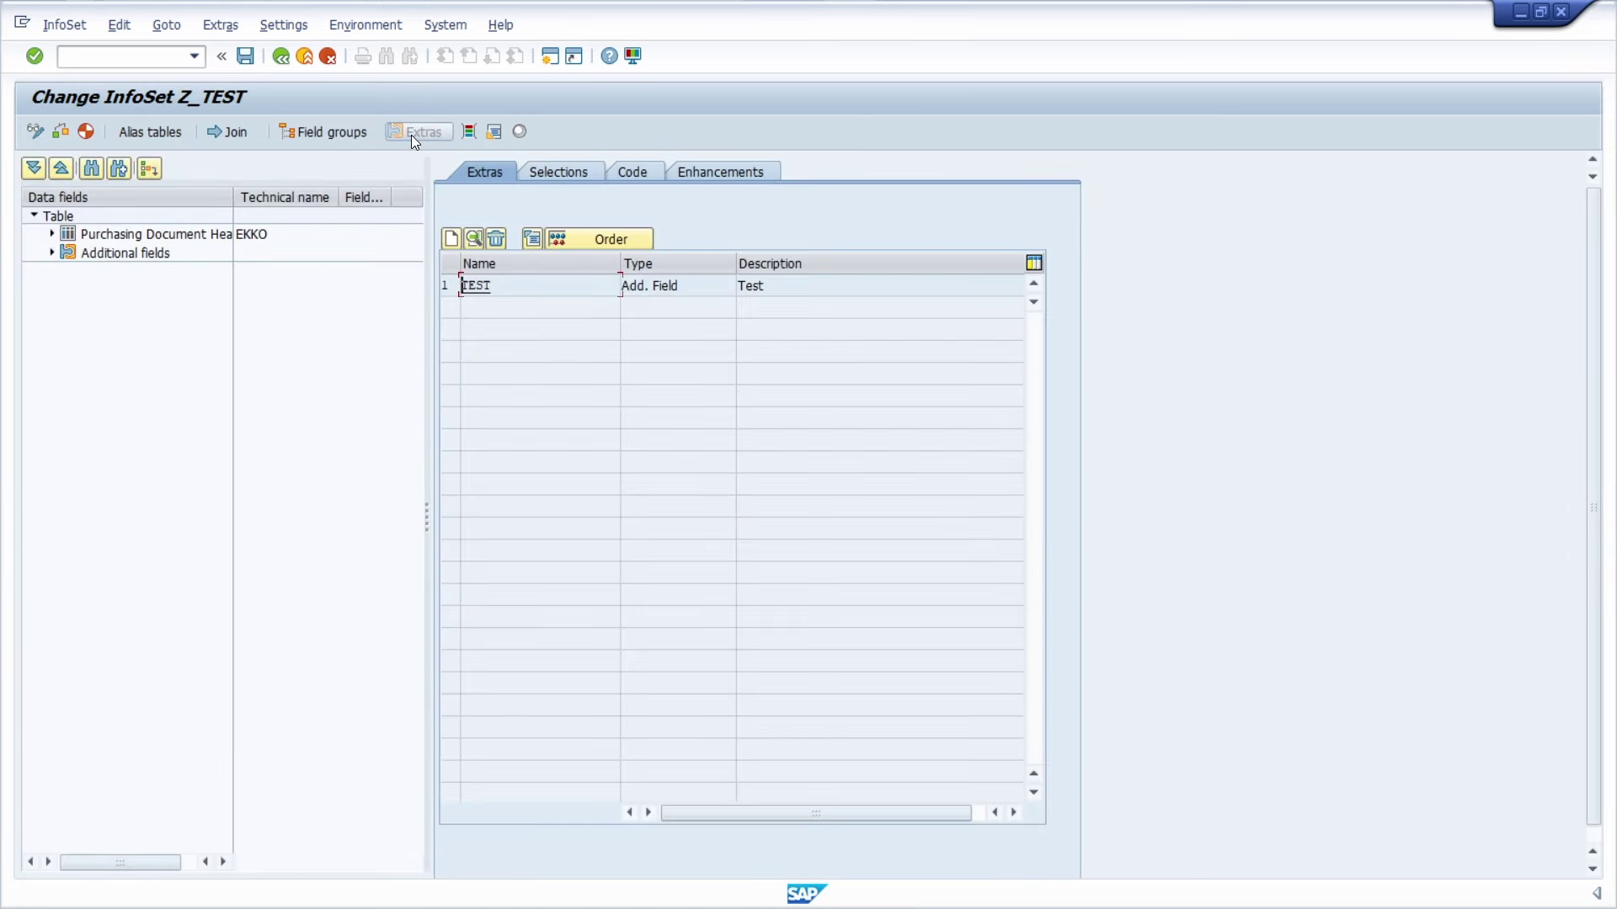
pyautogui.click(548, 174)
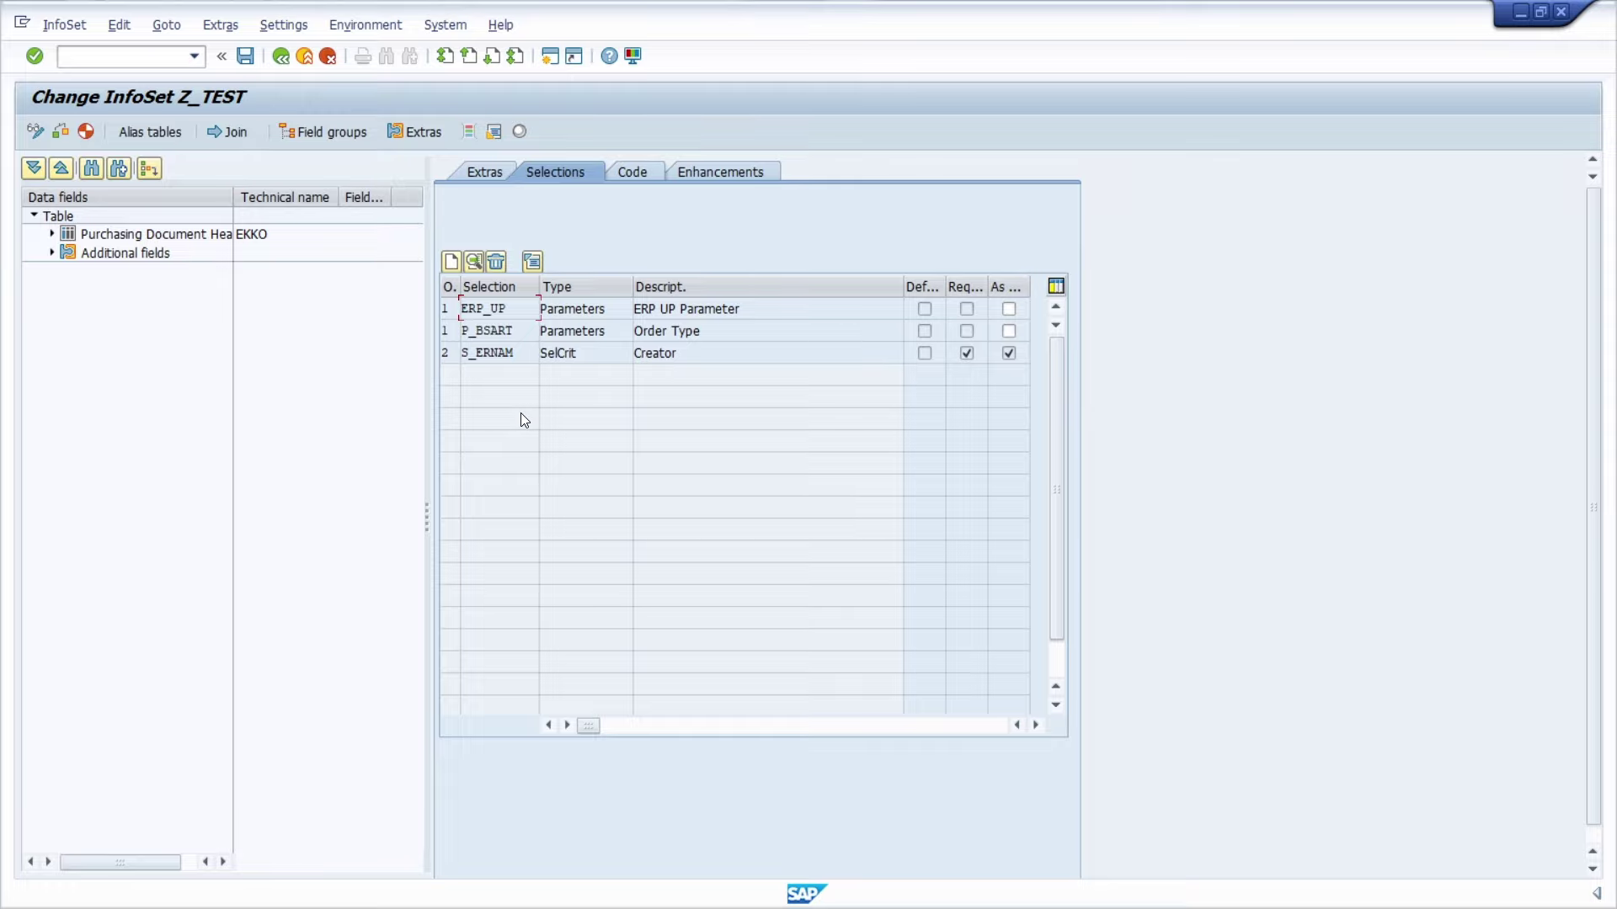
# - Copy the clause DEFAULT 'NB' from the extras of the order type parameter P_BSART and close its definition
pyautogui.doubleClick(497, 330)
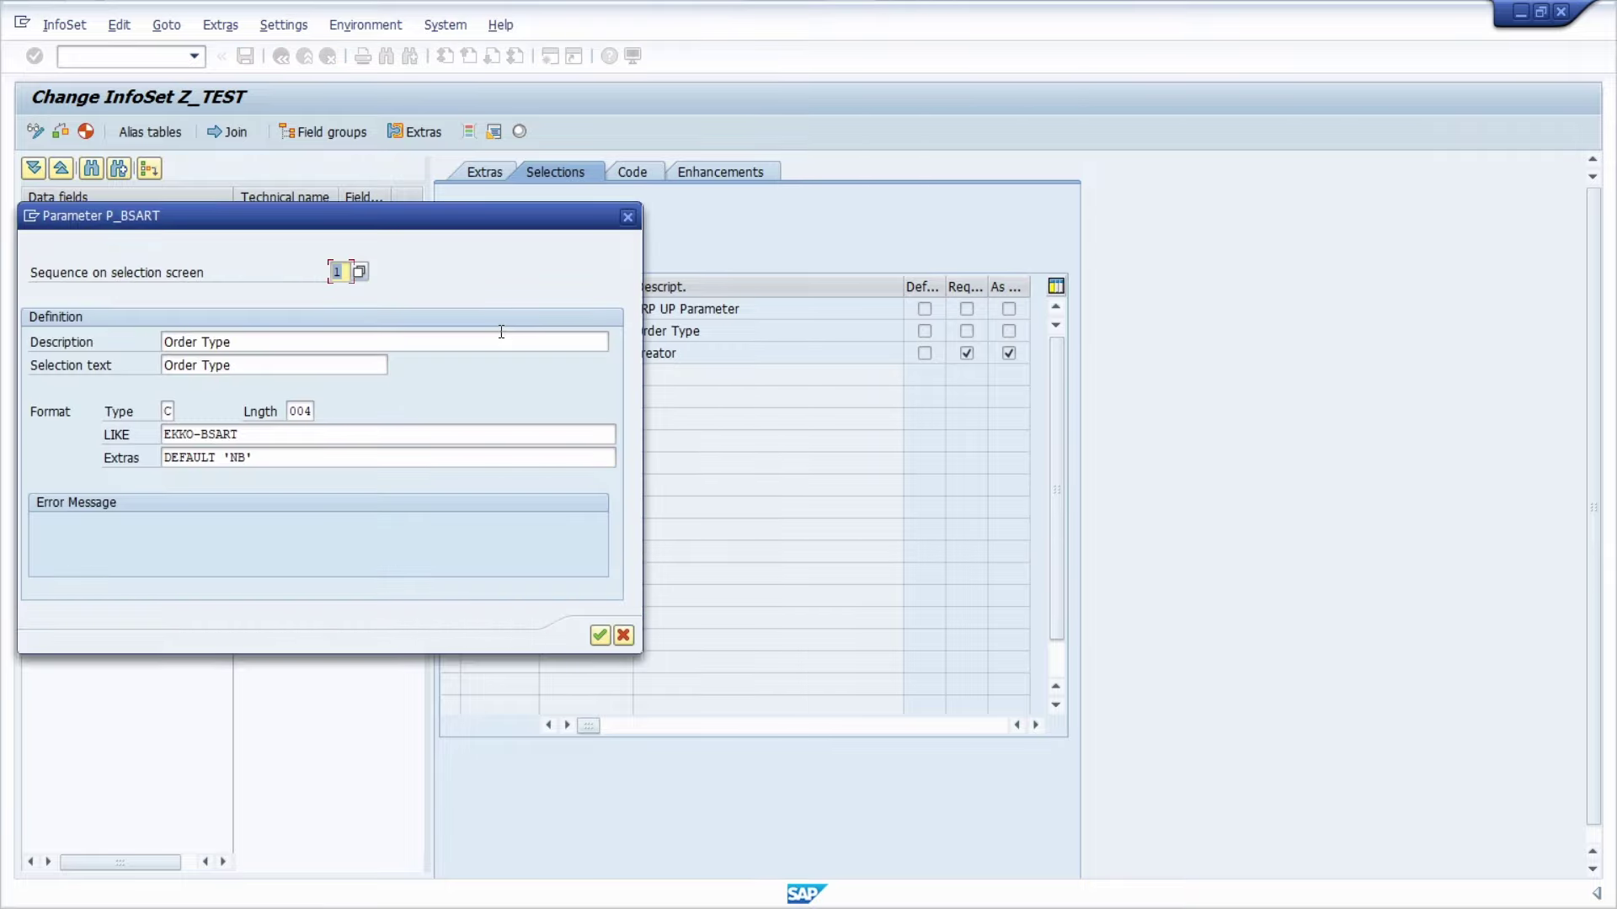
pyautogui.tripleClick(303, 456)
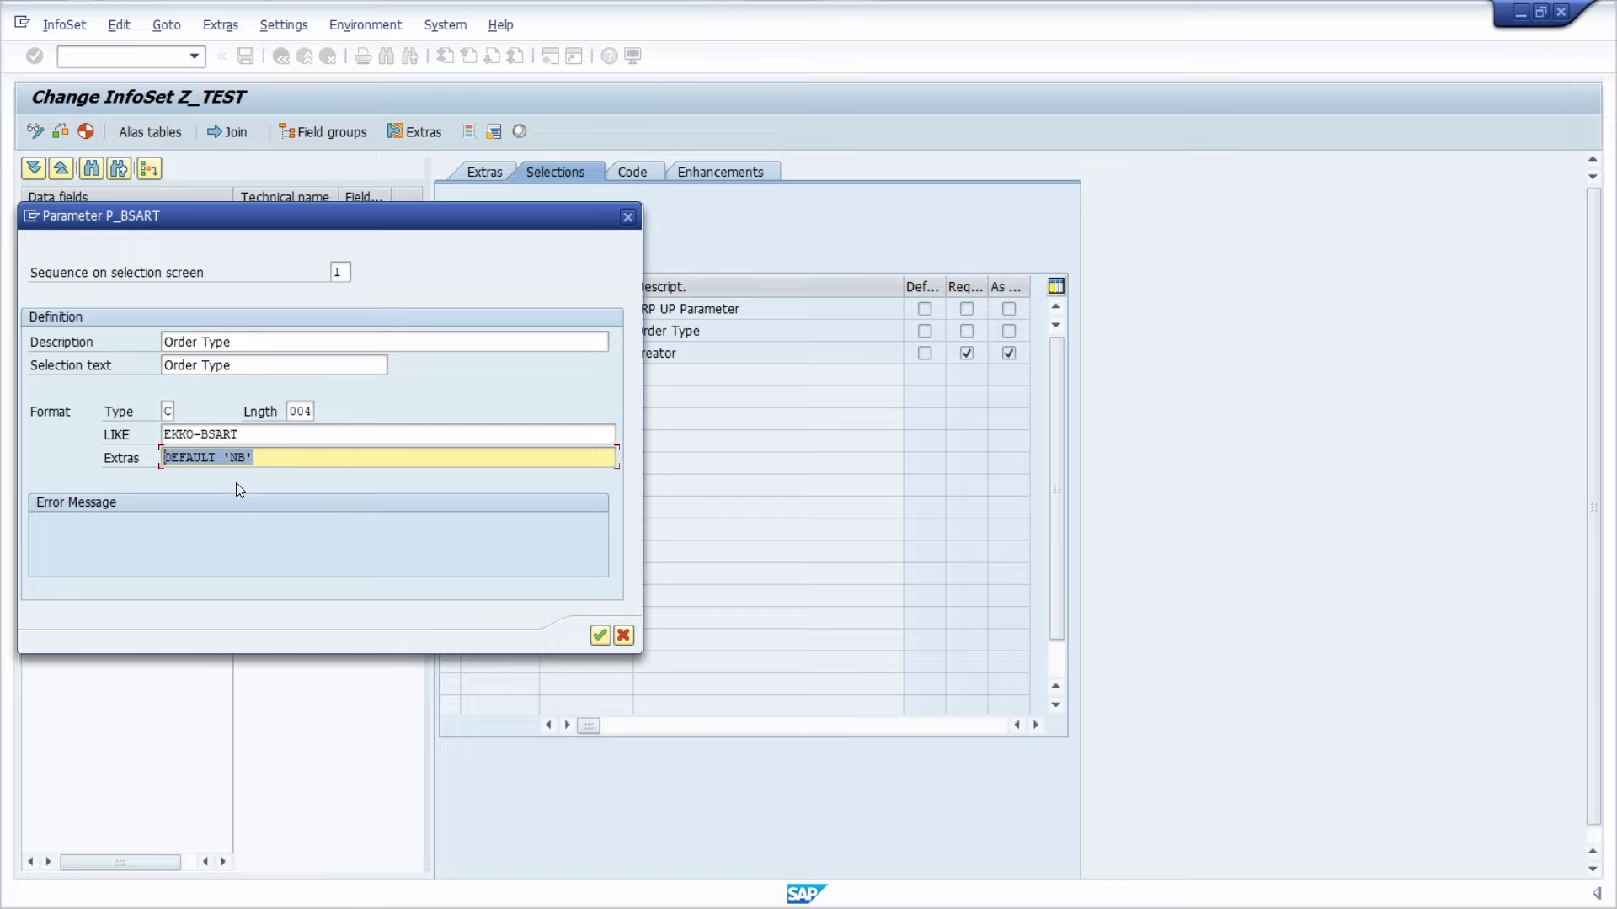
pyautogui.moveTo(224, 459); pyautogui.dragTo(270, 462)
pyautogui.moveTo(273, 459); pyautogui.dragTo(160, 466)
pyautogui.hotkey('ctrl', 'c')
pyautogui.click(161, 463)
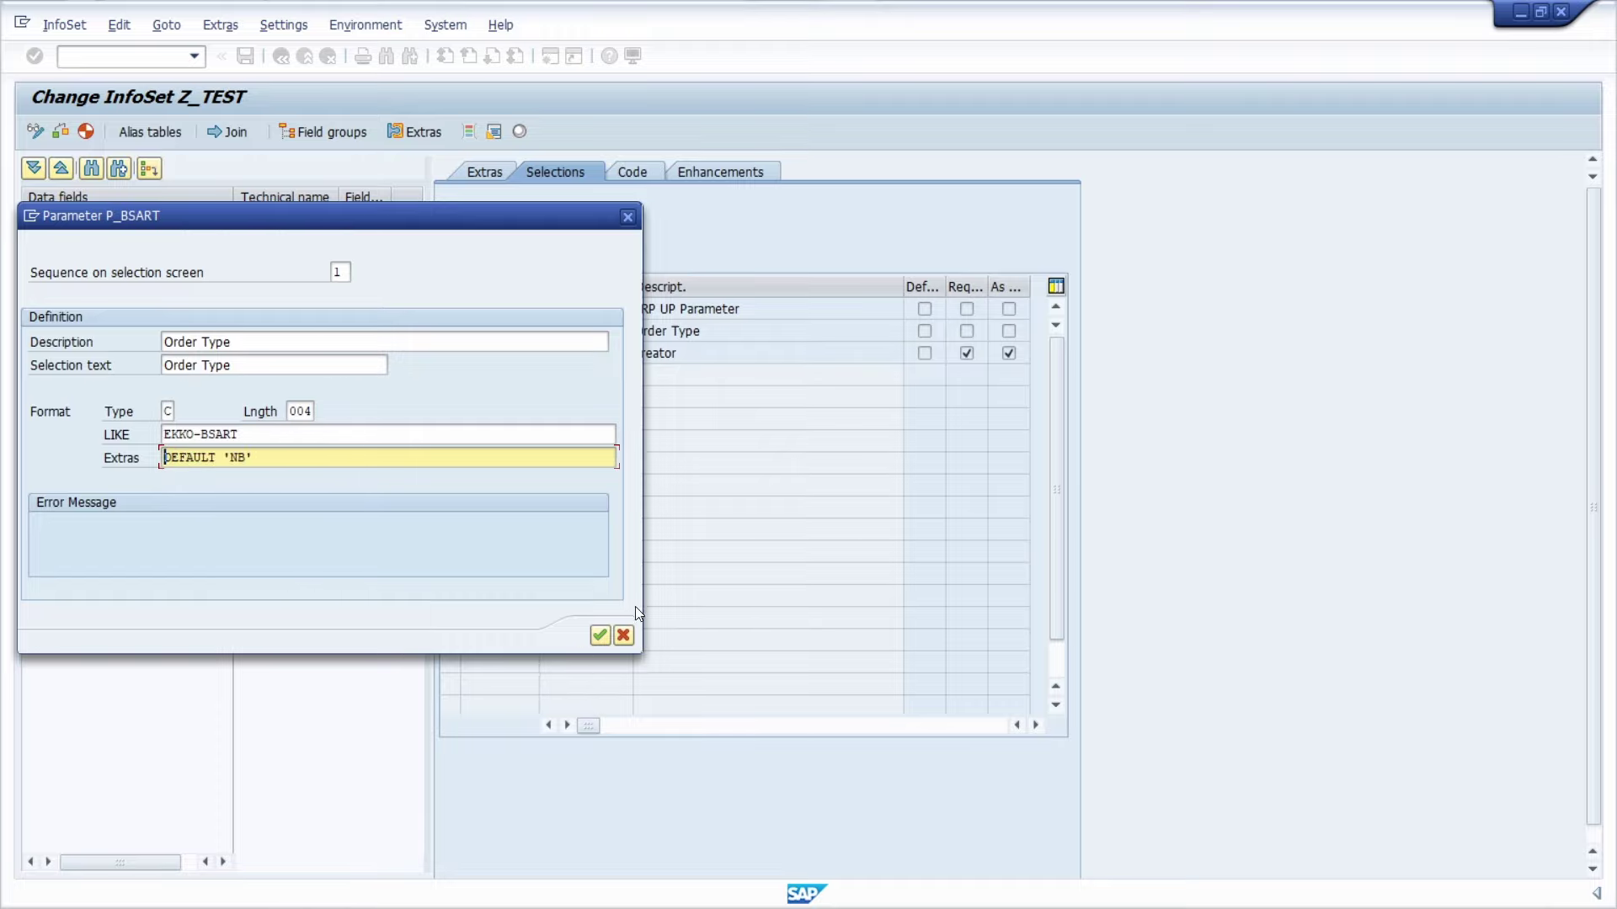
pyautogui.click(599, 635)
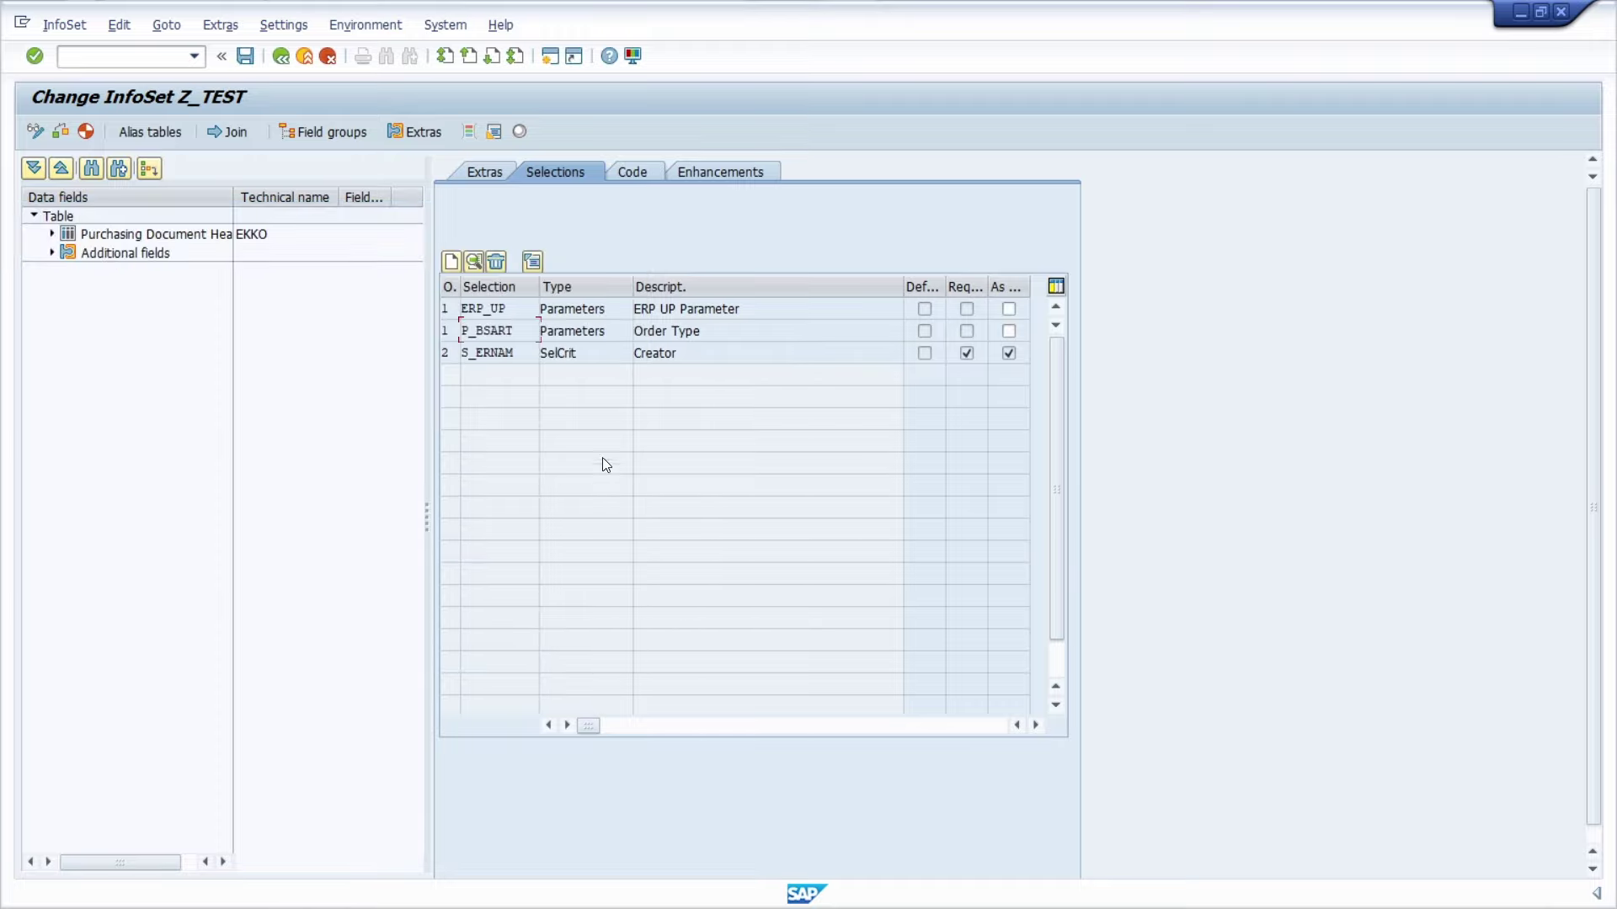
# - Append a DEFAULT clause with the creator's user name ending in 3 to the extras of selection criterion S_ERNAM
pyautogui.doubleClick(497, 353)
pyautogui.click(282, 442)
pyautogui.hotkey('ctrl', 'v')
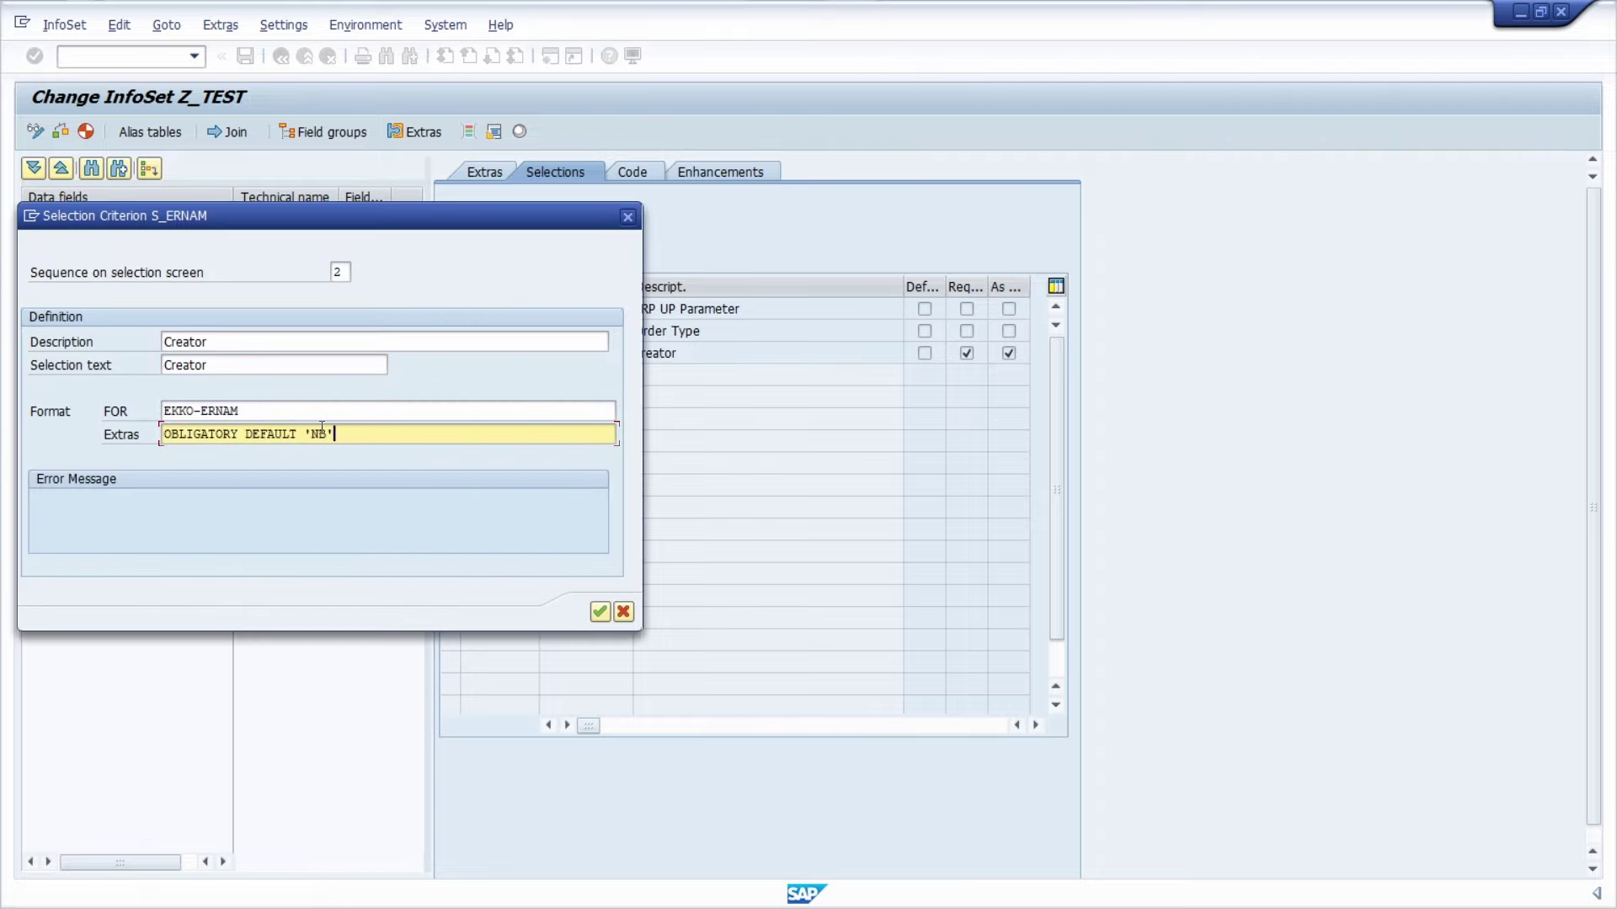
pyautogui.moveTo(310, 435); pyautogui.dragTo(327, 434)
pyautogui.write('ANDREASG3')
pyautogui.click(603, 611)
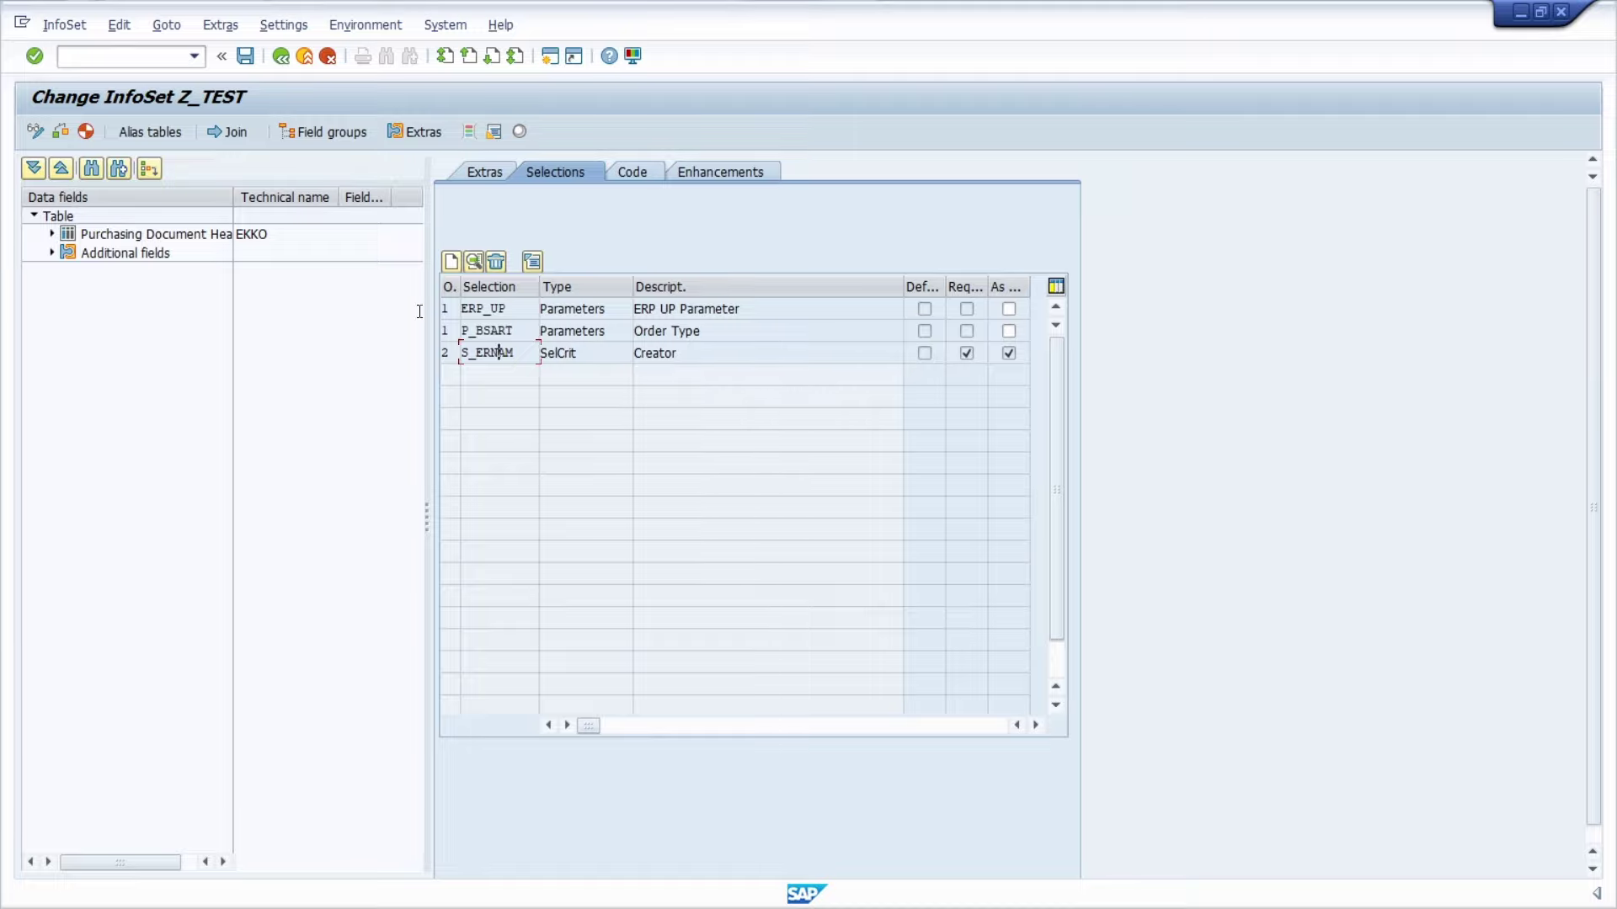
# - Save and generate the InfoSet Z_TEST, and go back to the InfoSet overview
pyautogui.click(245, 55)
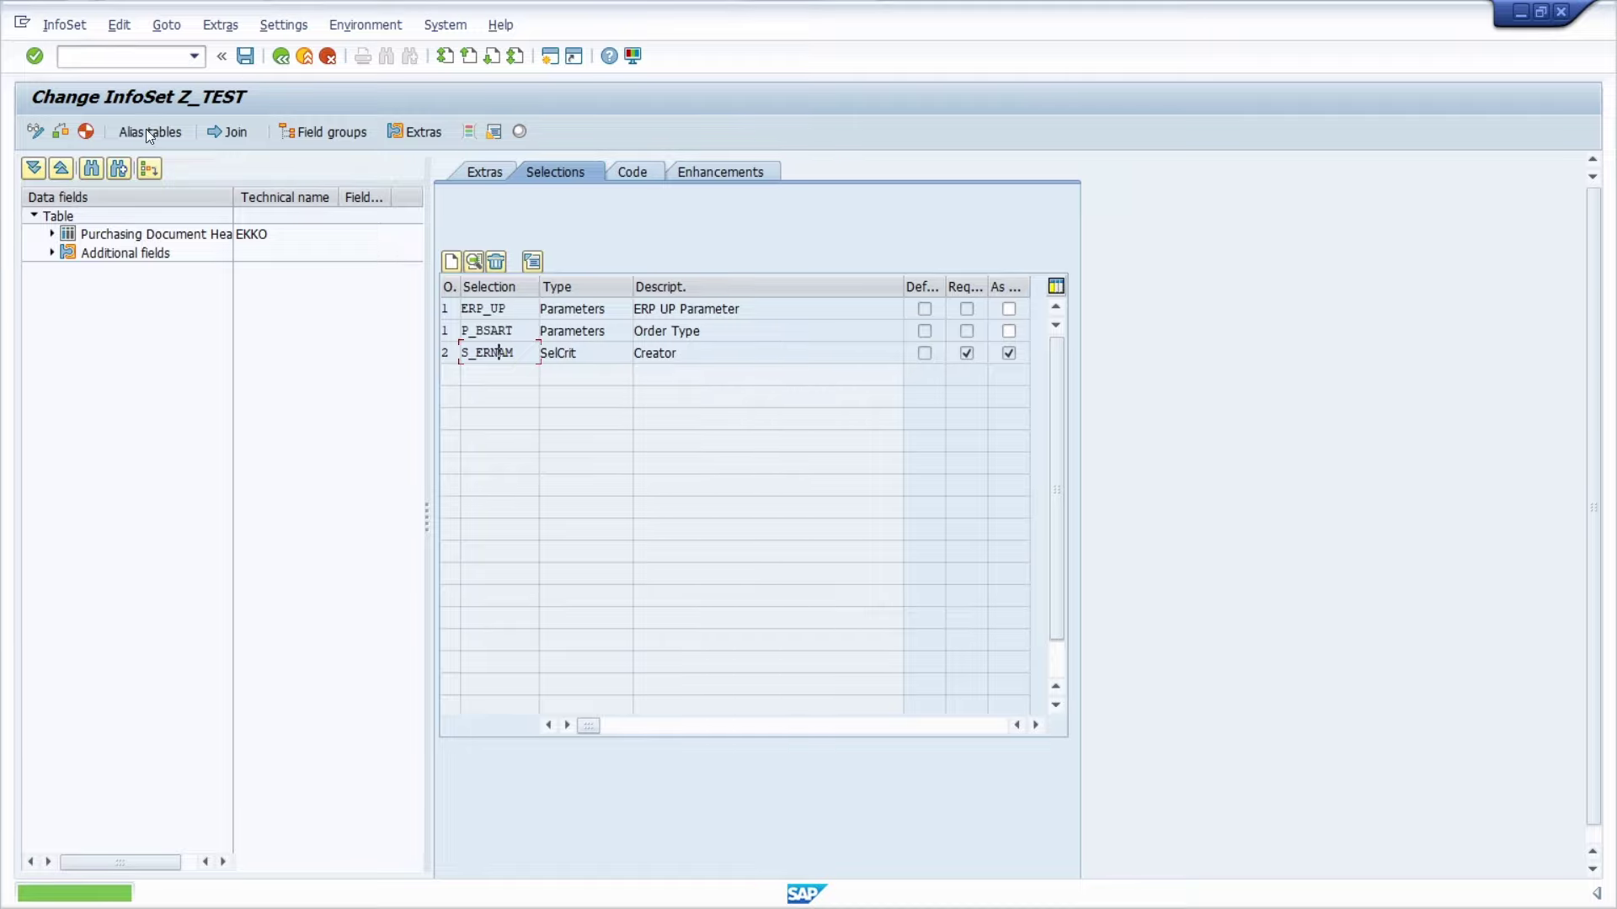
pyautogui.click(88, 133)
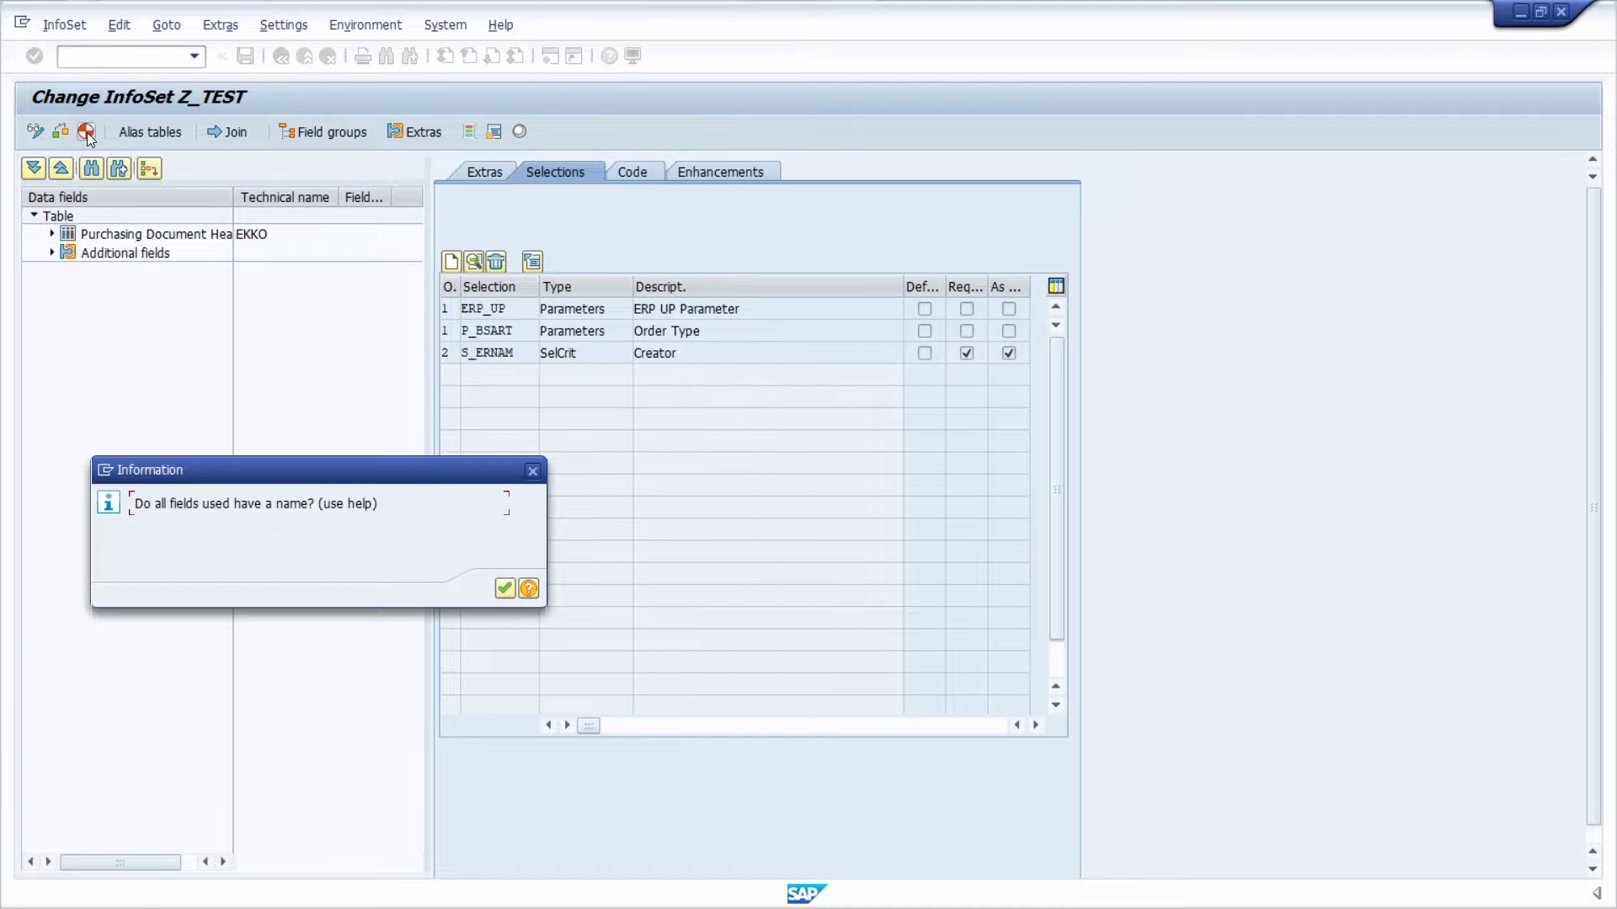
pyautogui.click(505, 587)
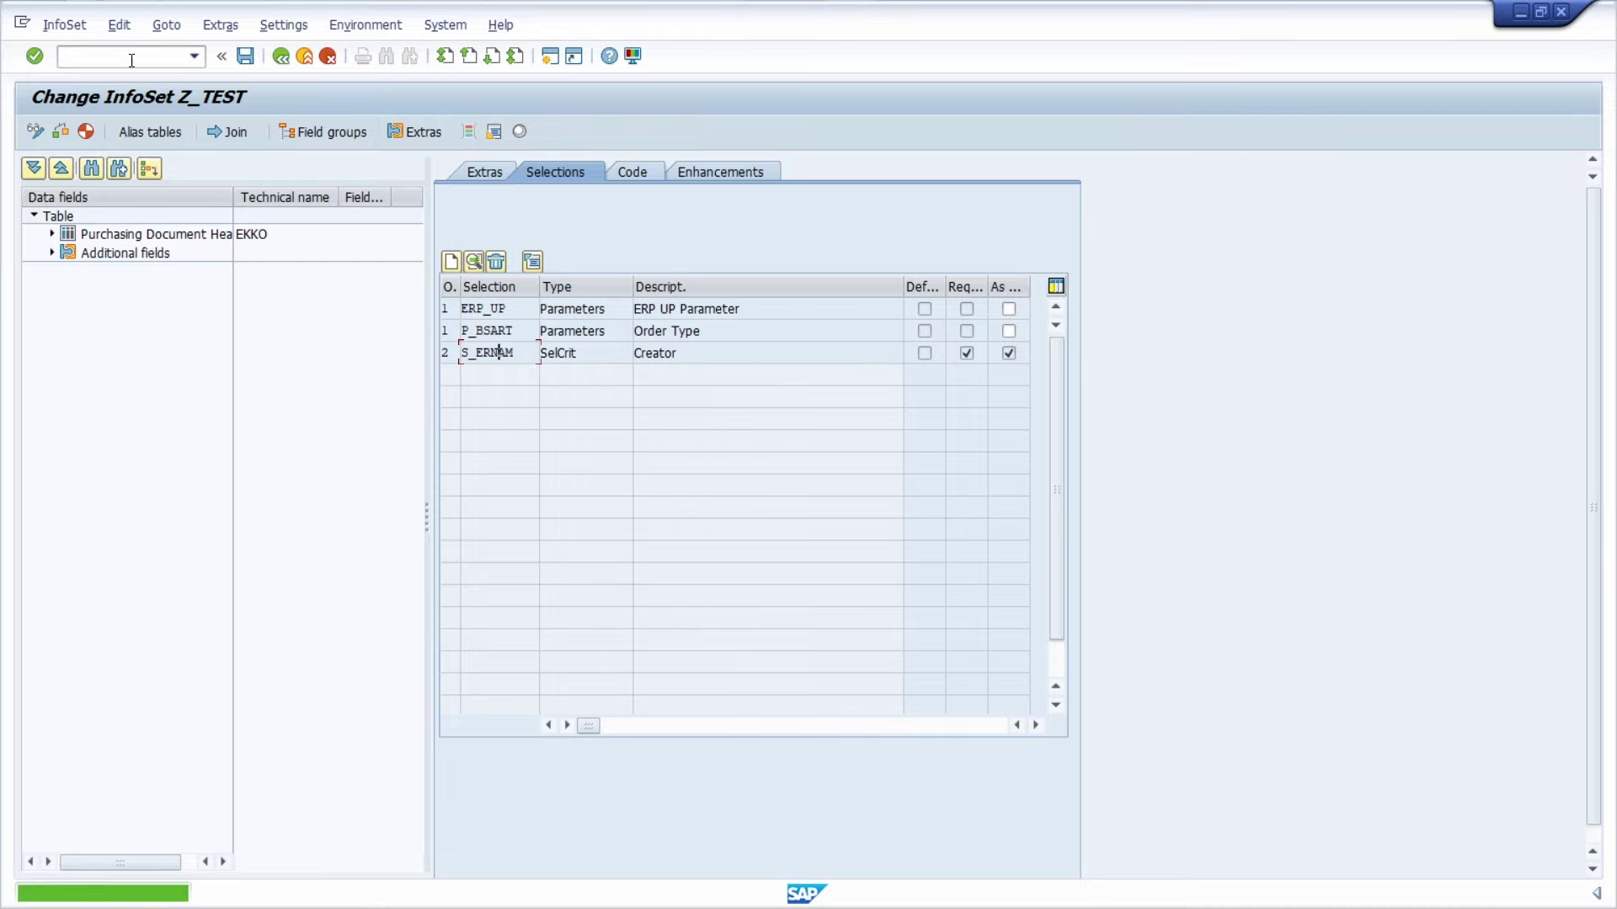
pyautogui.click(280, 55)
# - Switch to the queries and execute Z_TEST to check the creator default from the InfoSet
pyautogui.click(366, 24)
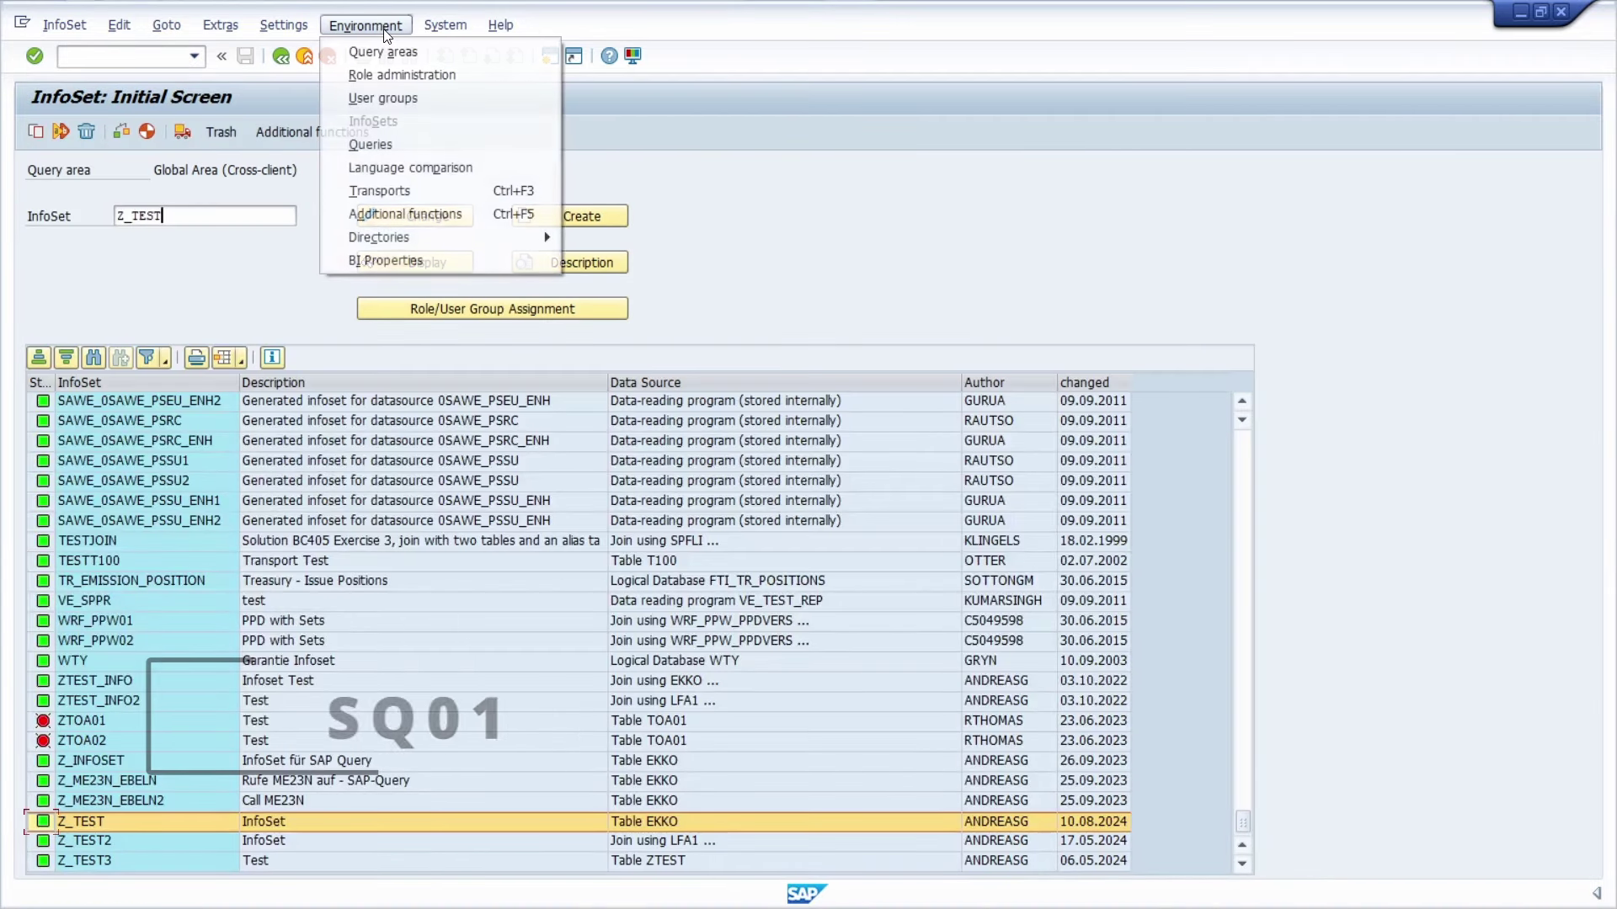
pyautogui.click(410, 141)
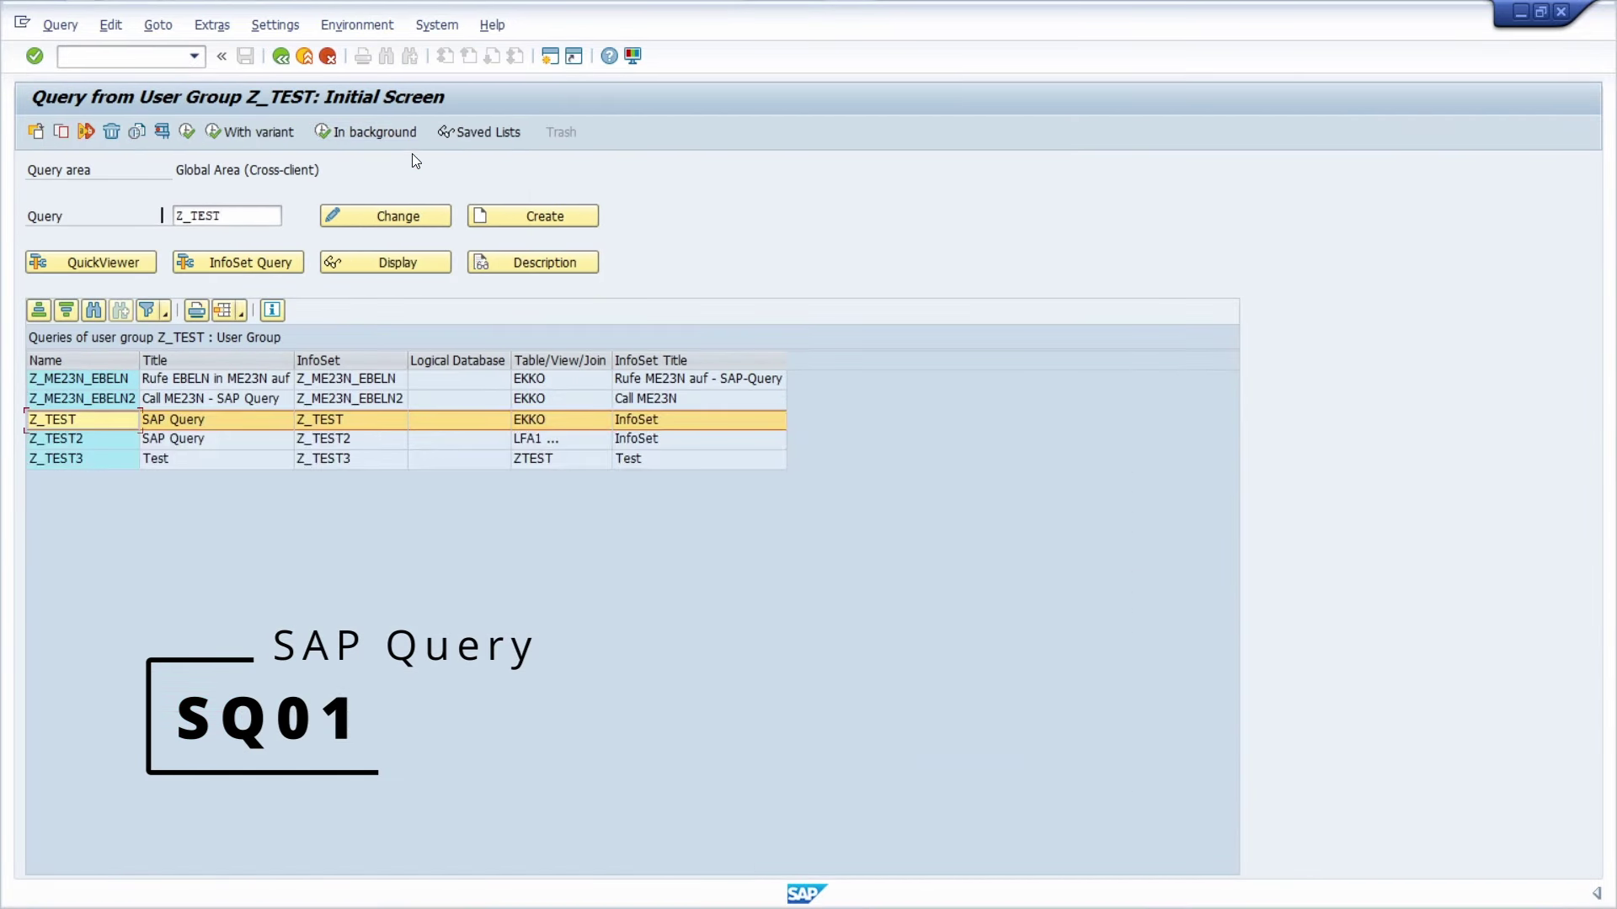
pyautogui.click(186, 132)
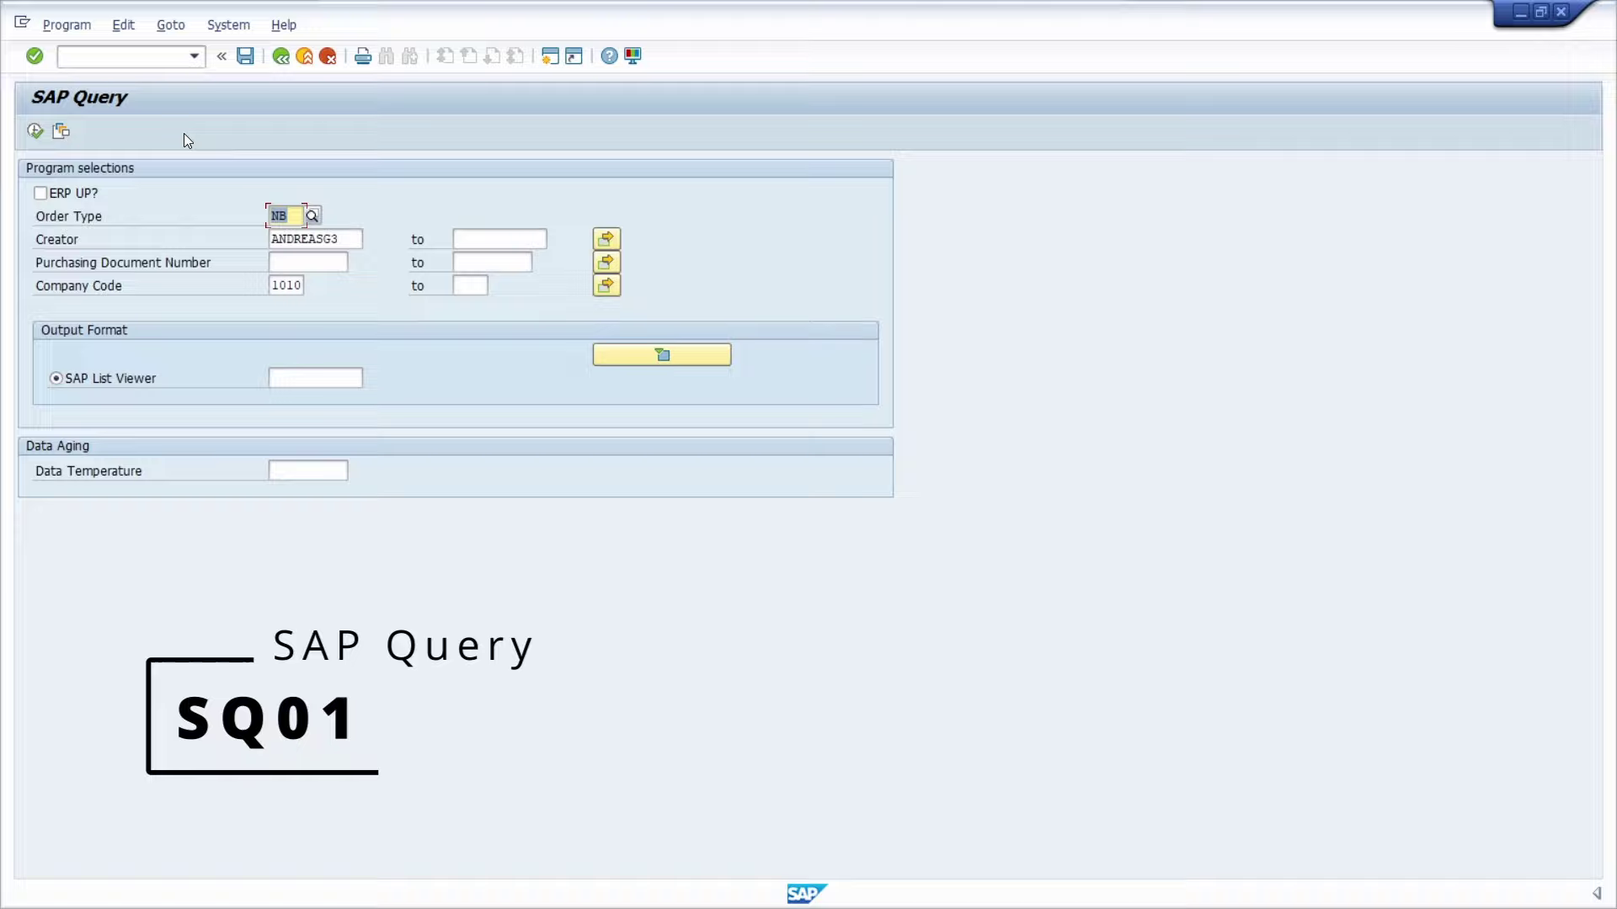
pyautogui.doubleClick(348, 239)
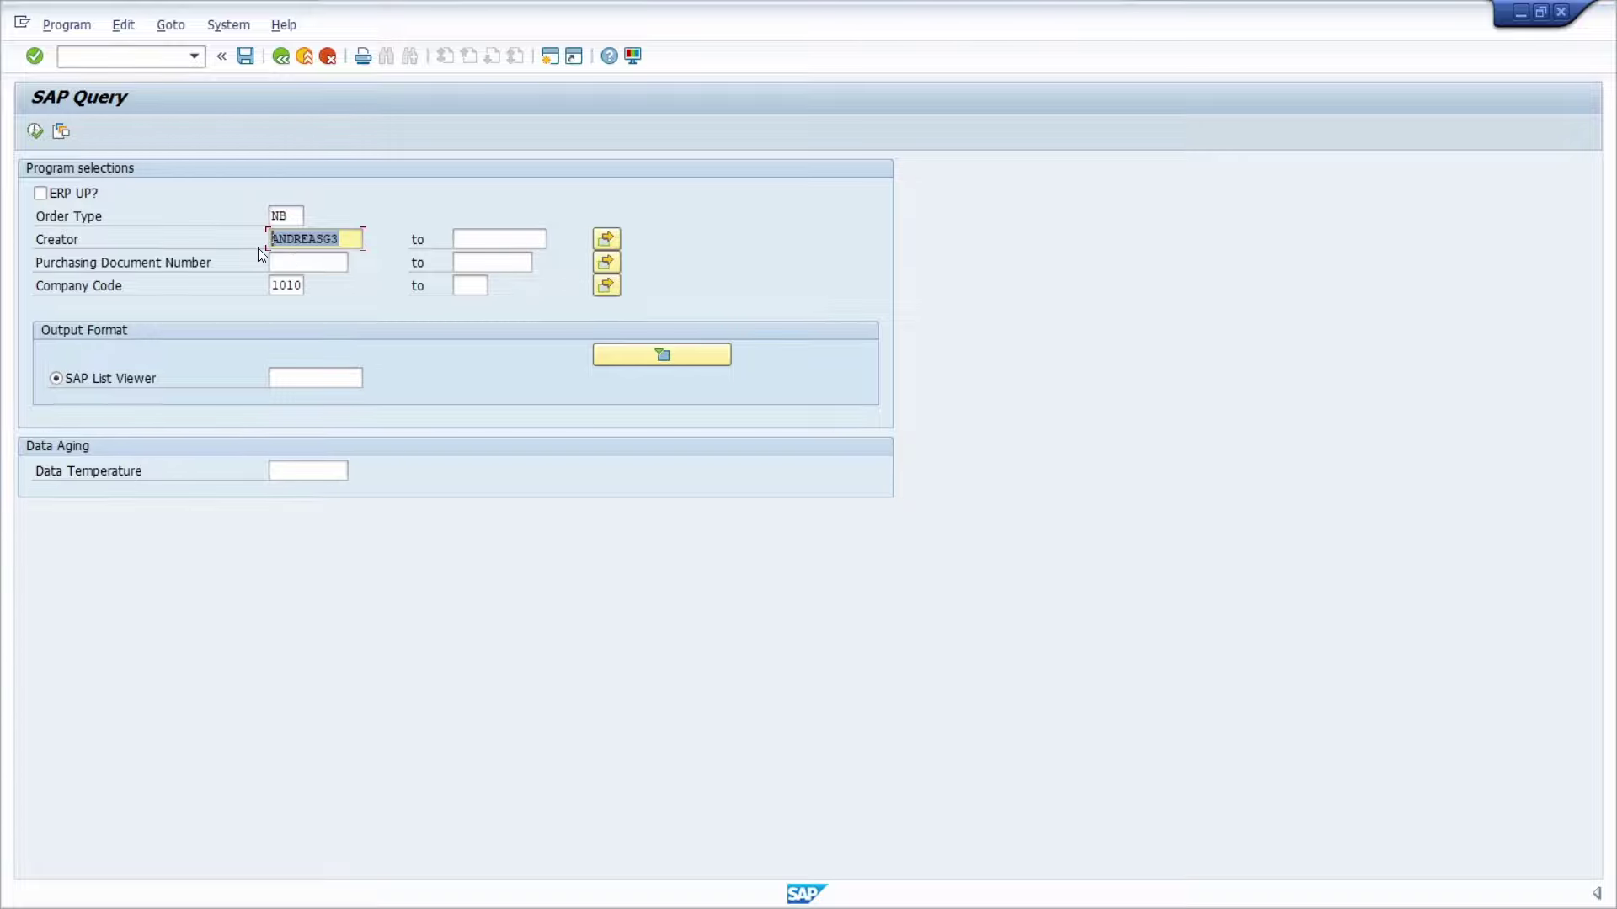
# - Look up the parameter ID of the Order Type field in its technical information
pyautogui.click(301, 216)
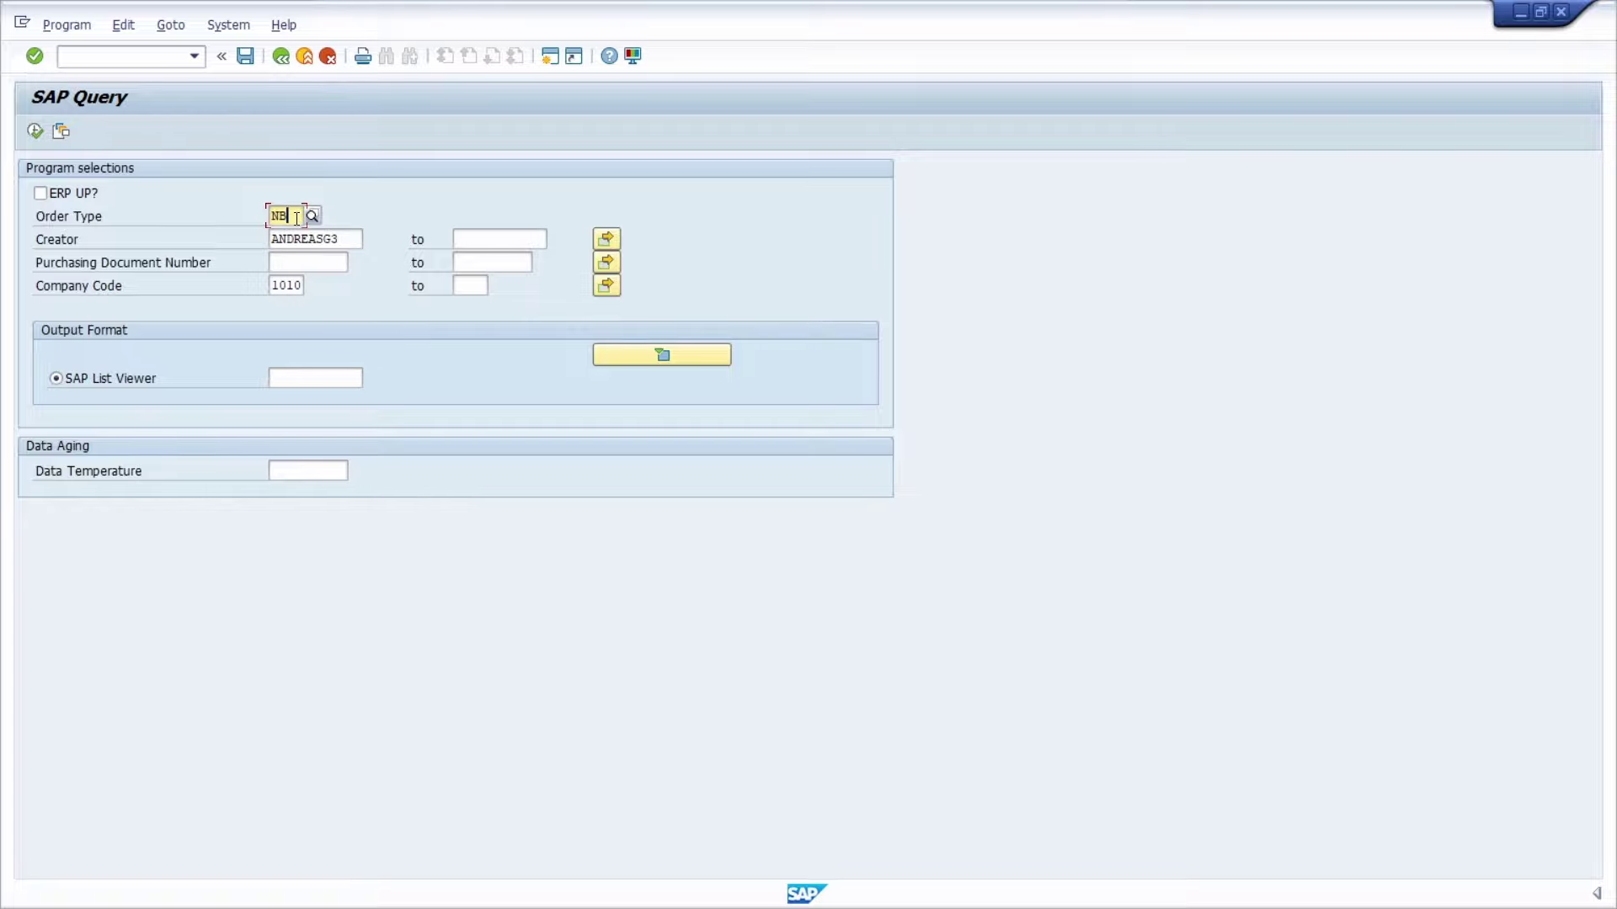
pyautogui.press('F1')
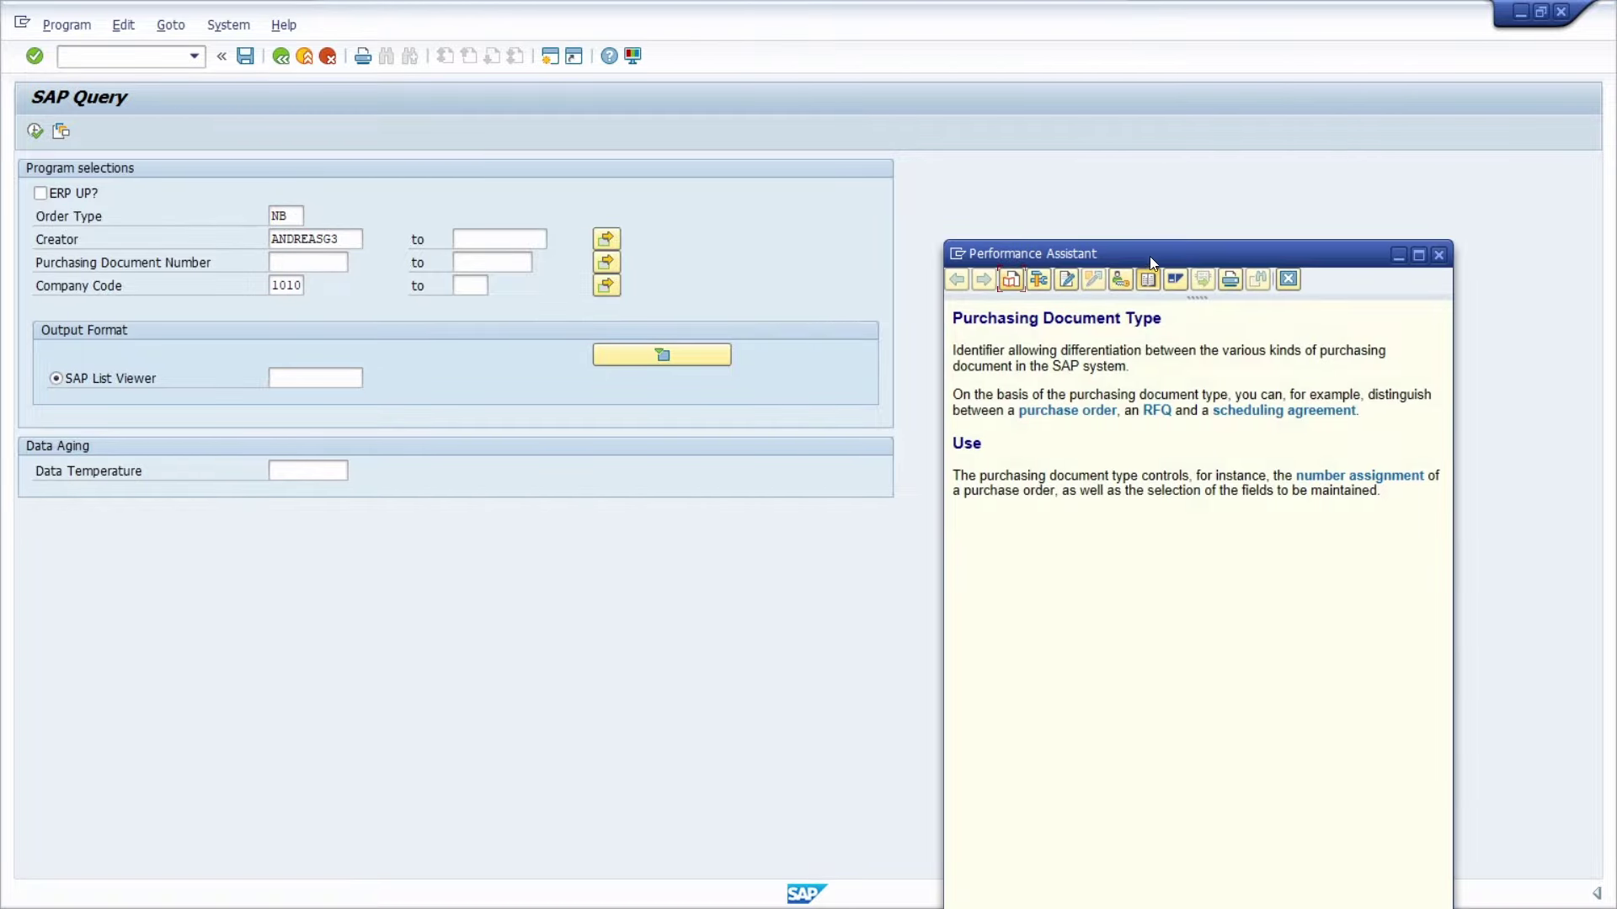
pyautogui.moveTo(1149, 256); pyautogui.dragTo(610, 113)
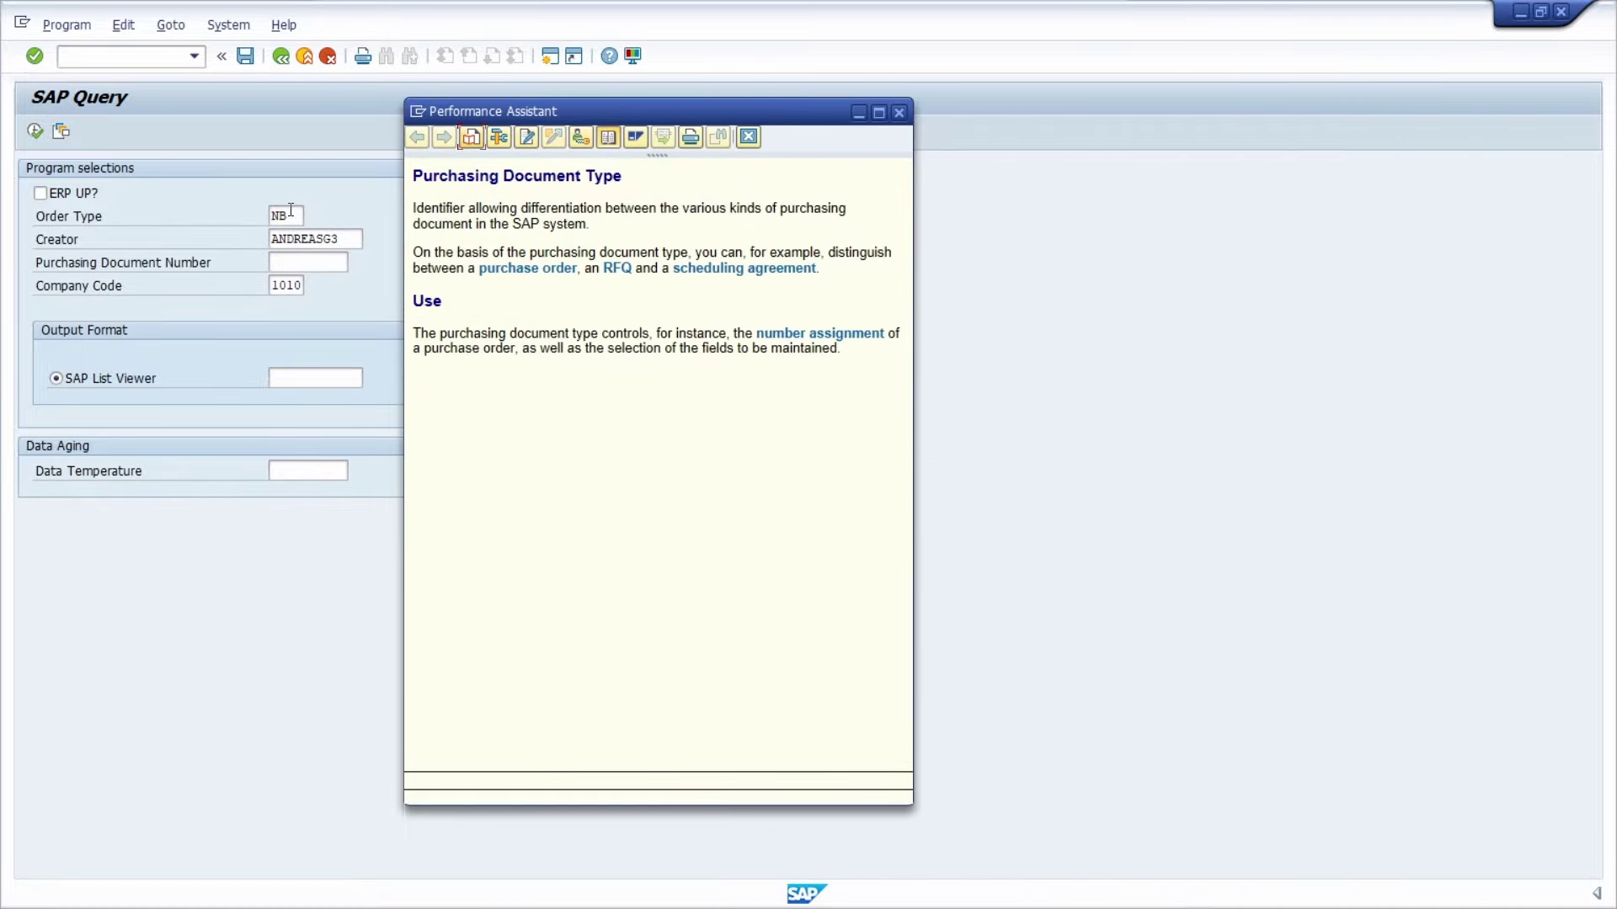
pyautogui.click(497, 139)
pyautogui.moveTo(328, 328); pyautogui.dragTo(697, 81)
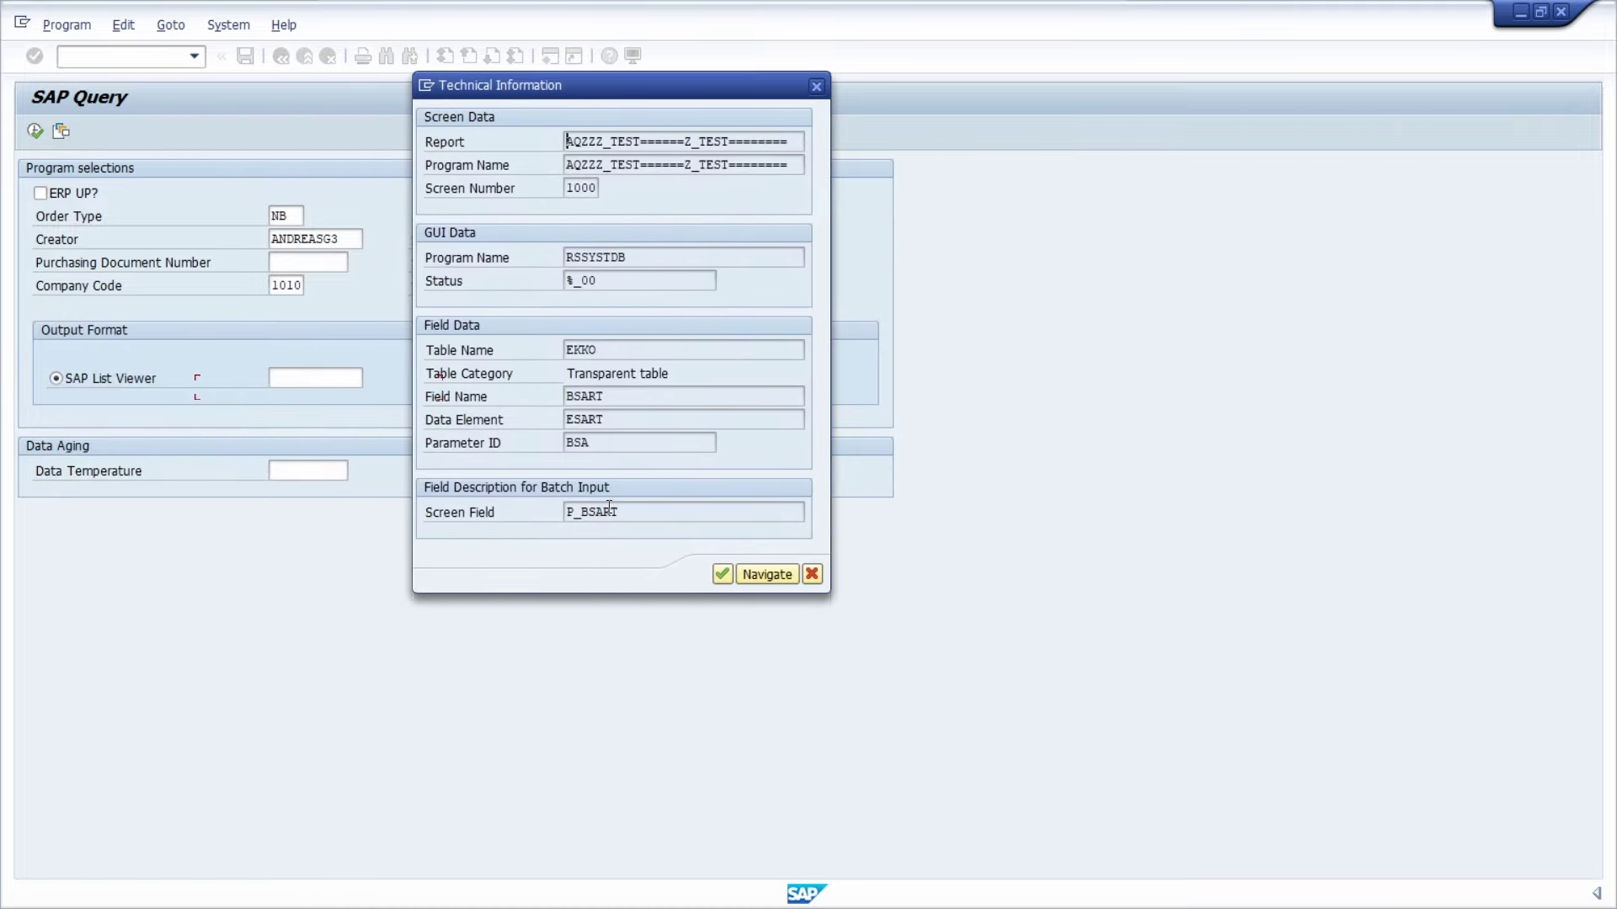
pyautogui.doubleClick(617, 444)
pyautogui.click(816, 86)
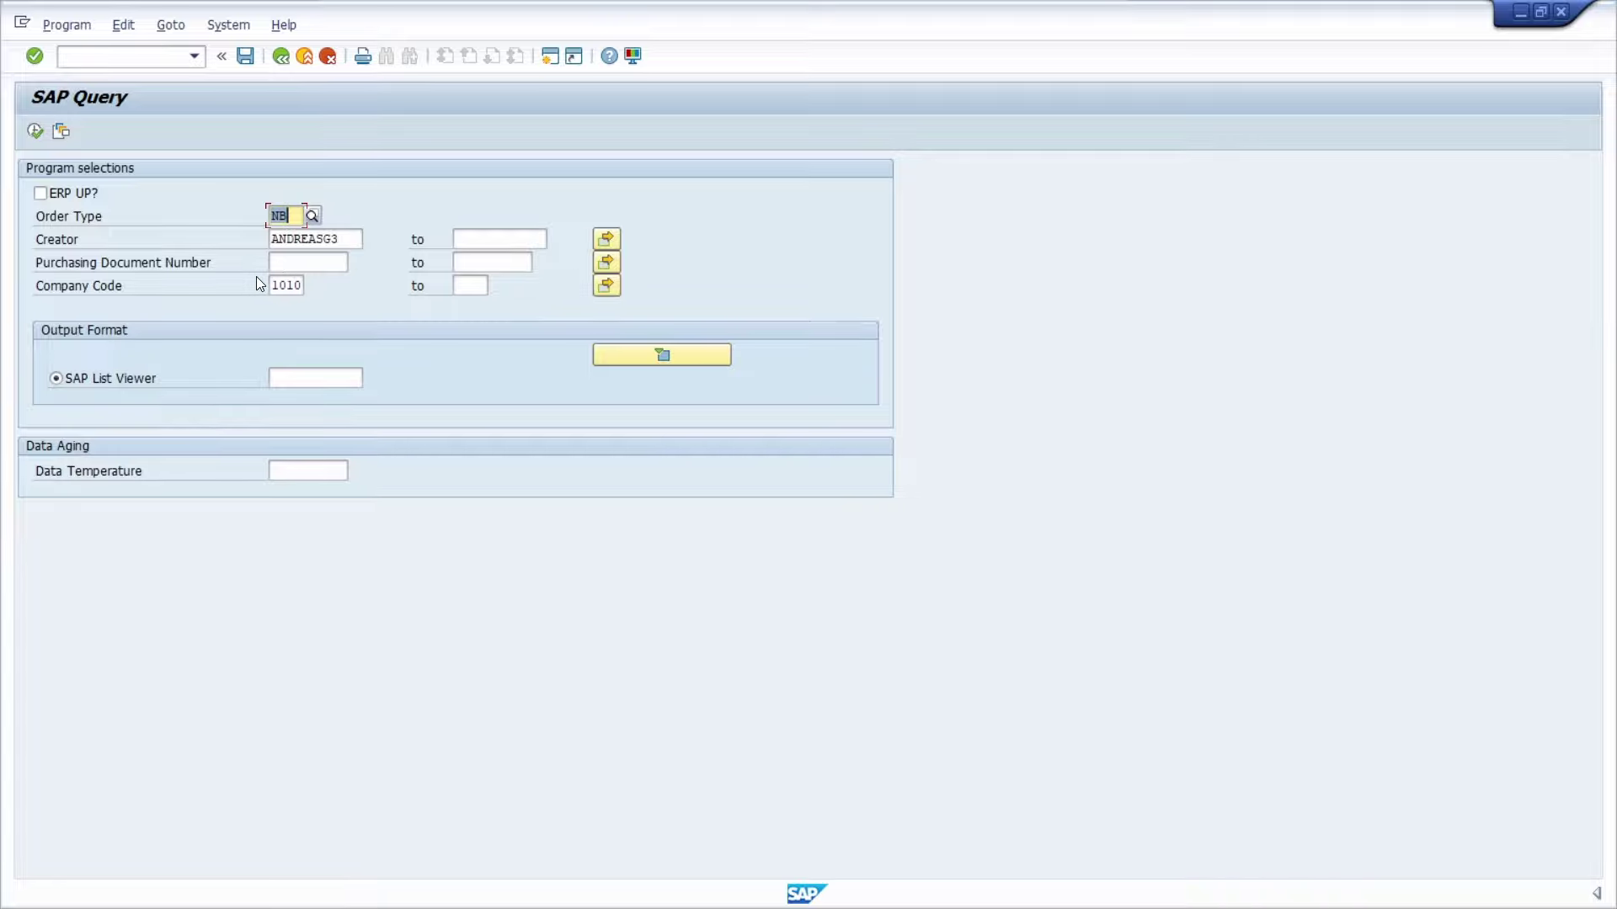
# - Look up the parameter ID of the Company Code field in its technical information and close the help
pyautogui.click(287, 287)
pyautogui.press('F1')
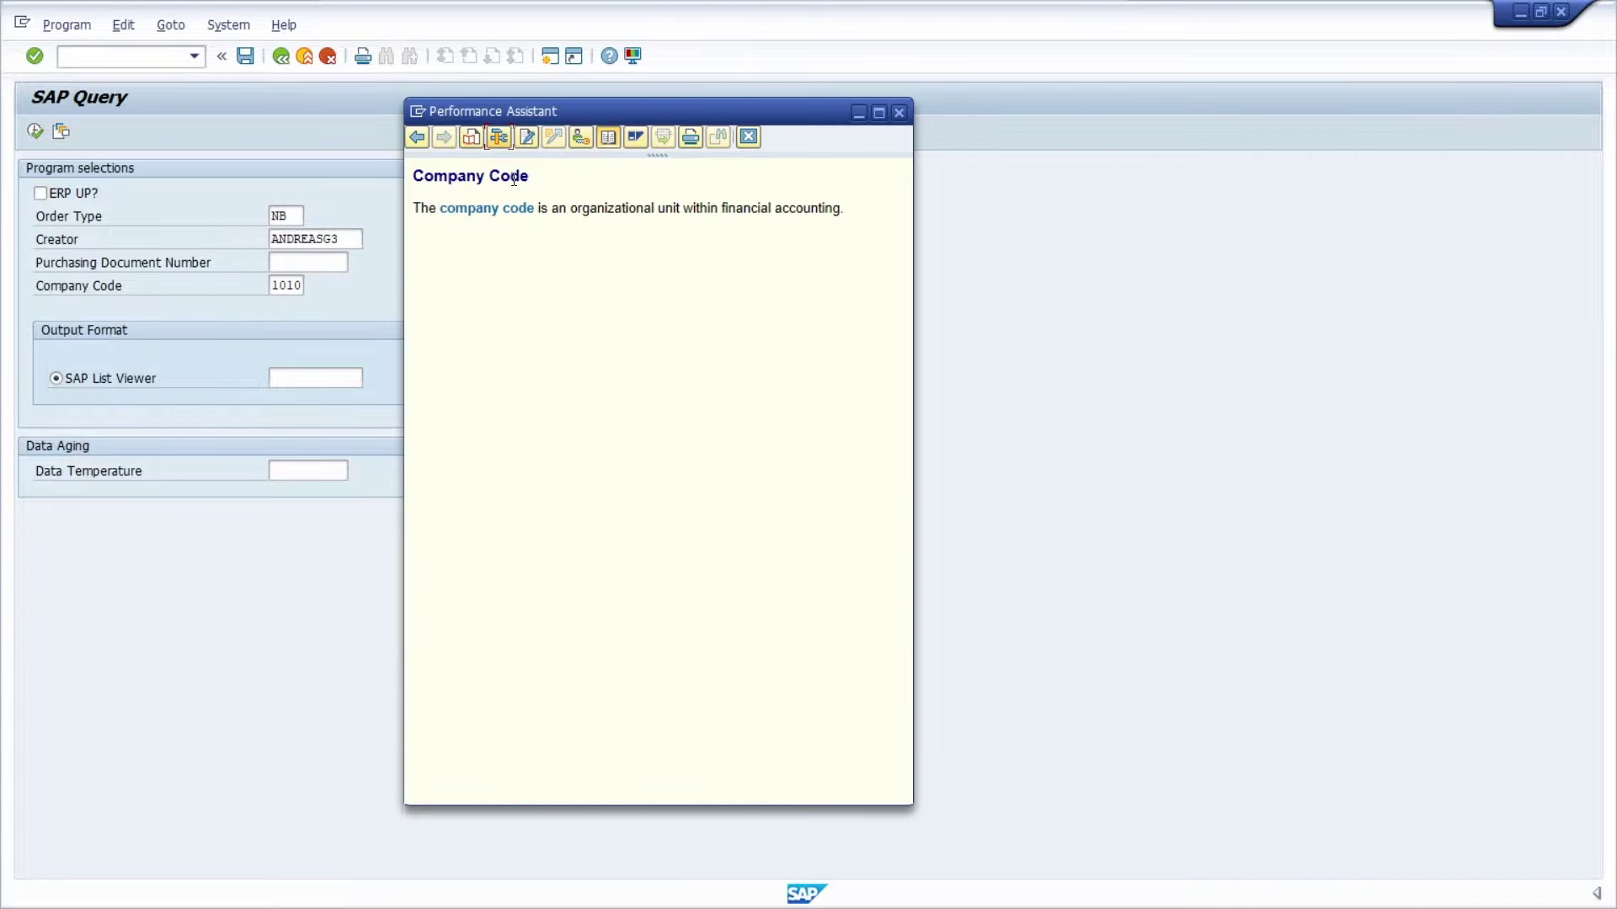
pyautogui.click(499, 137)
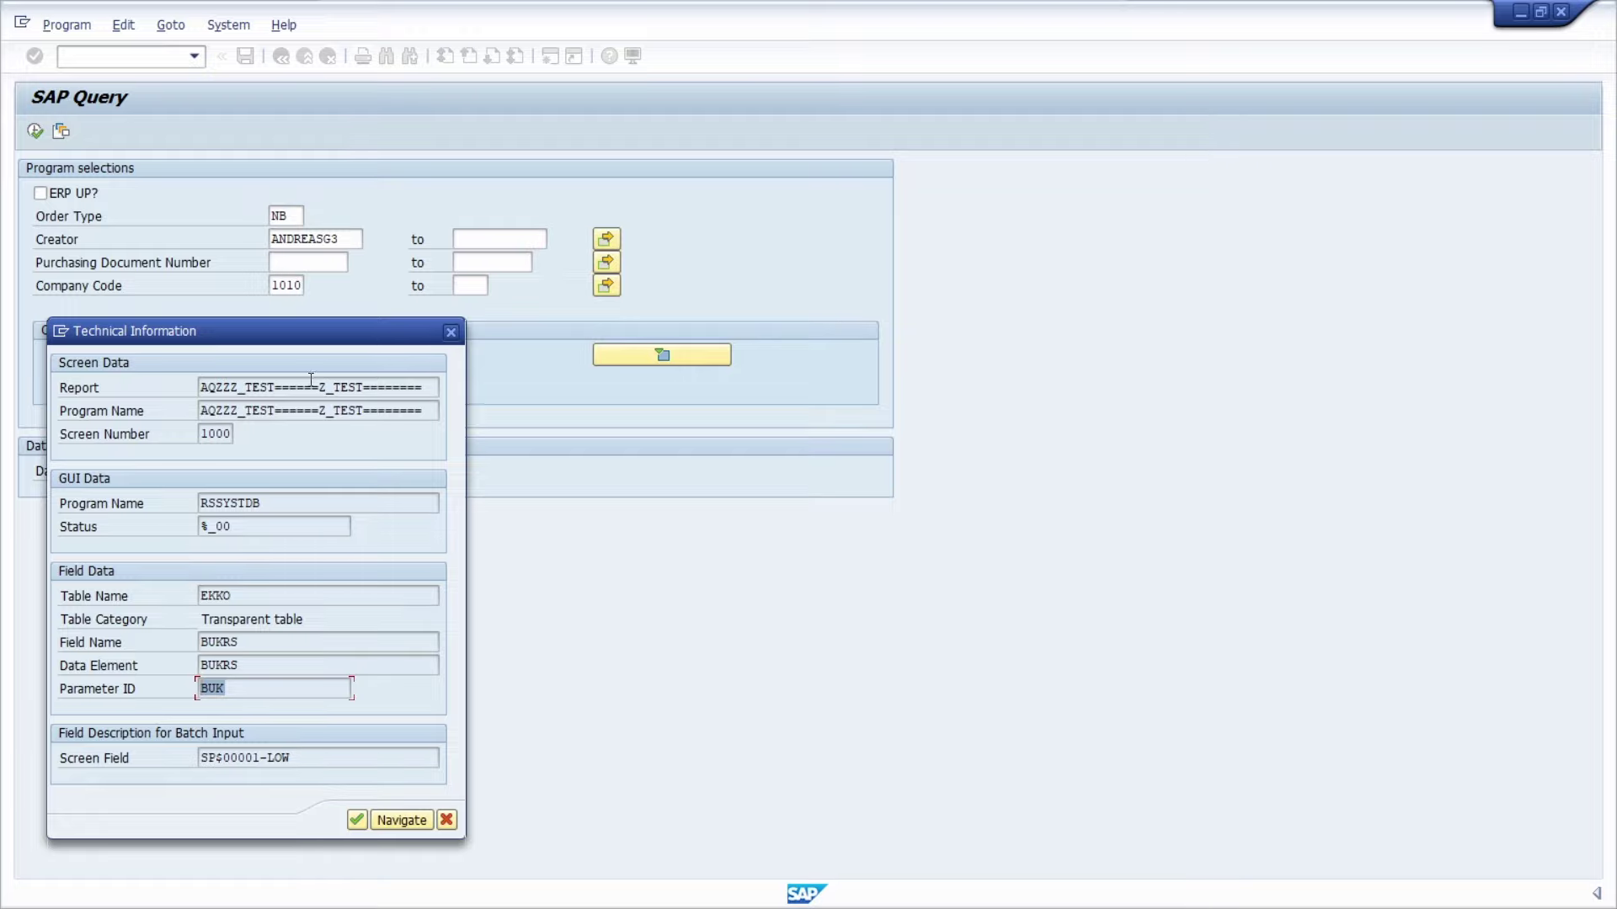
pyautogui.moveTo(303, 342); pyautogui.dragTo(661, 163)
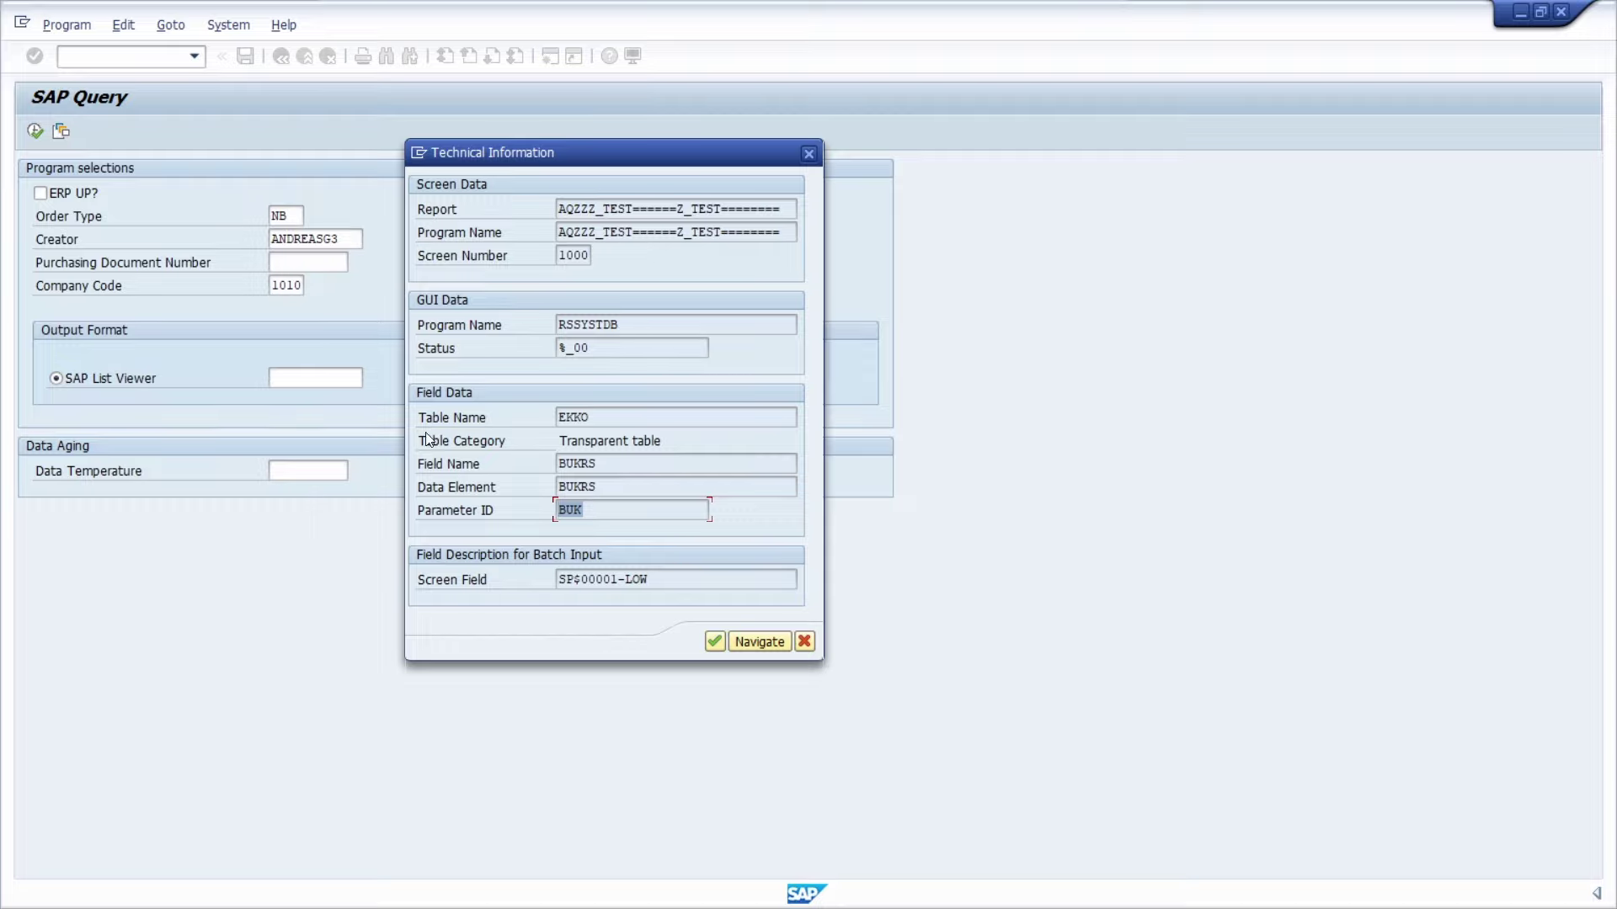
pyautogui.click(808, 153)
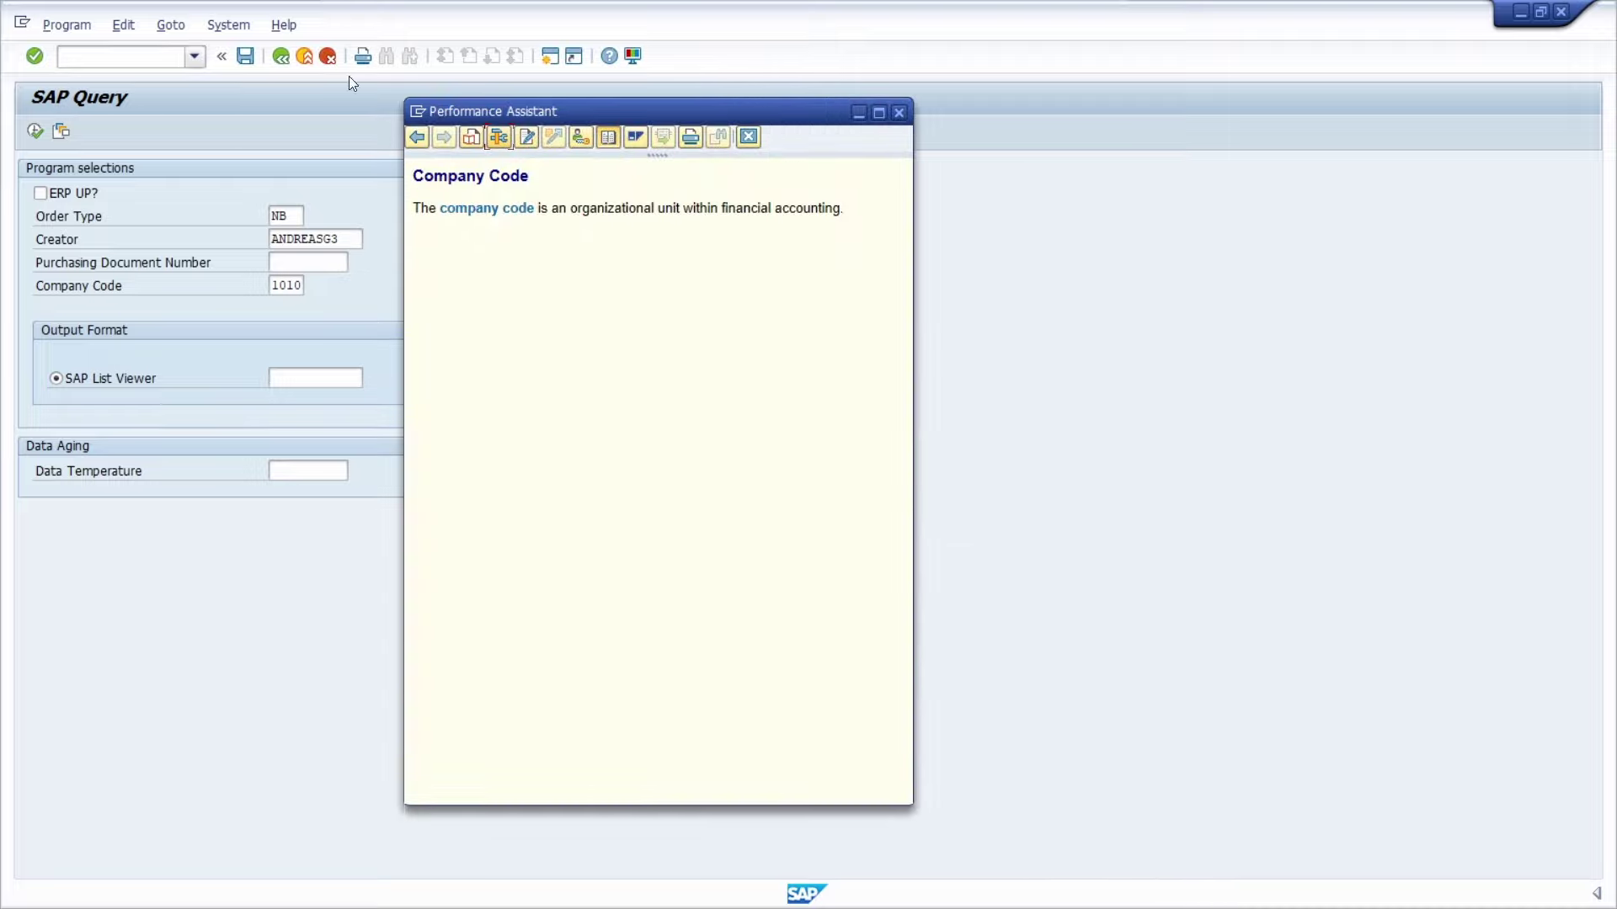
pyautogui.click(899, 112)
# - Start transaction SU3 in a new session and show the parameters of the own user profile
pyautogui.click(141, 63)
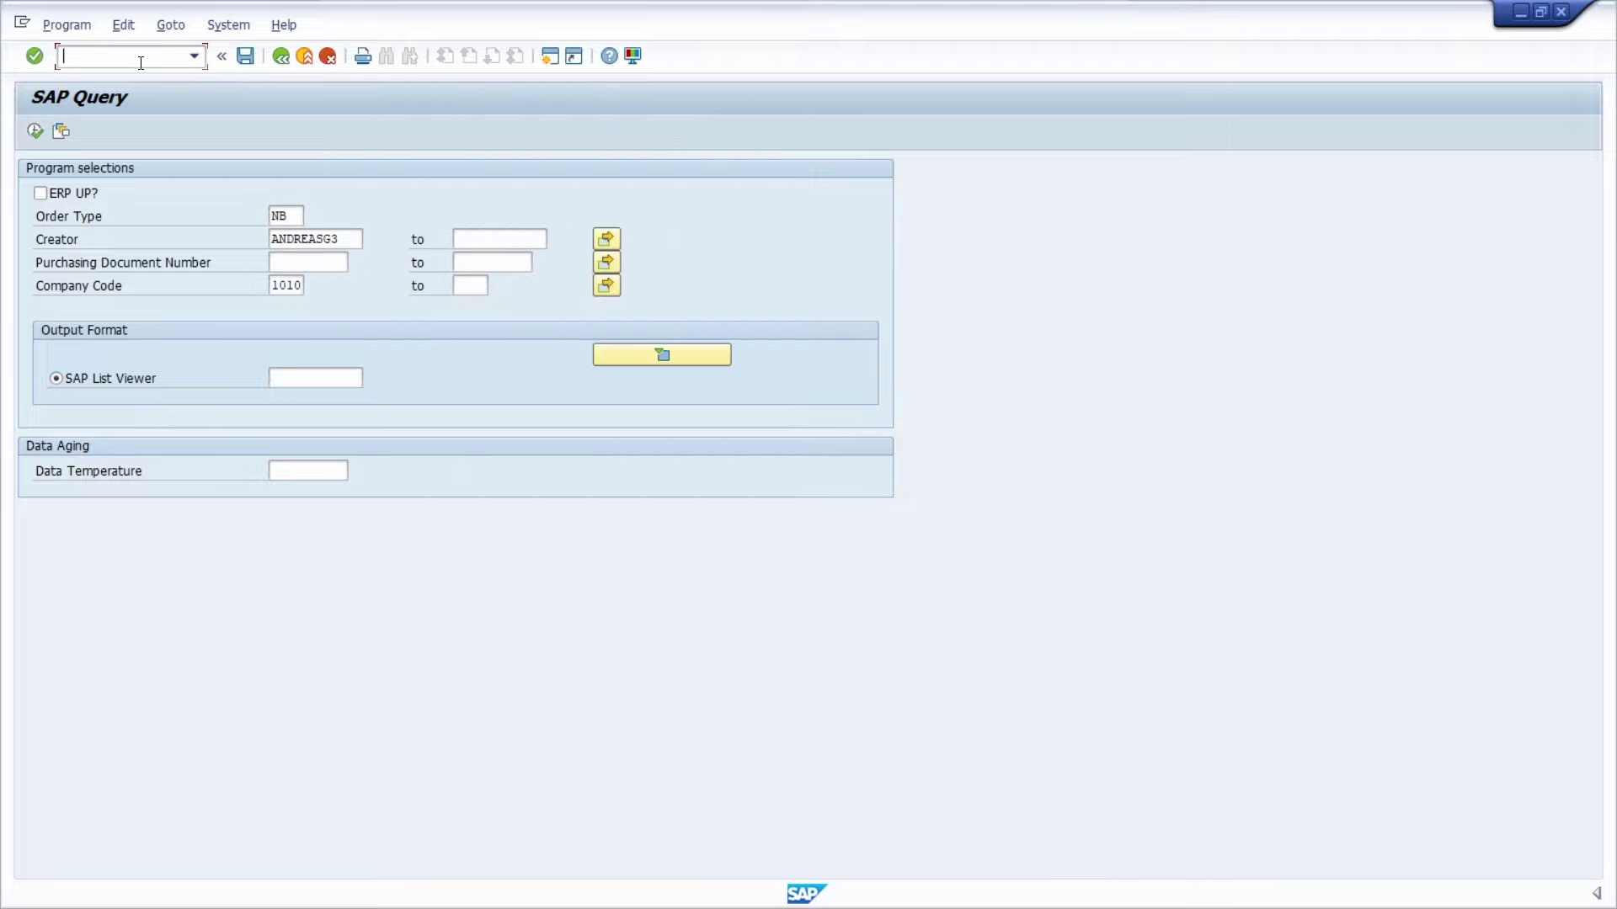
pyautogui.write('/o')
pyautogui.write('su')
pyautogui.write('3')
pyautogui.press('Return')
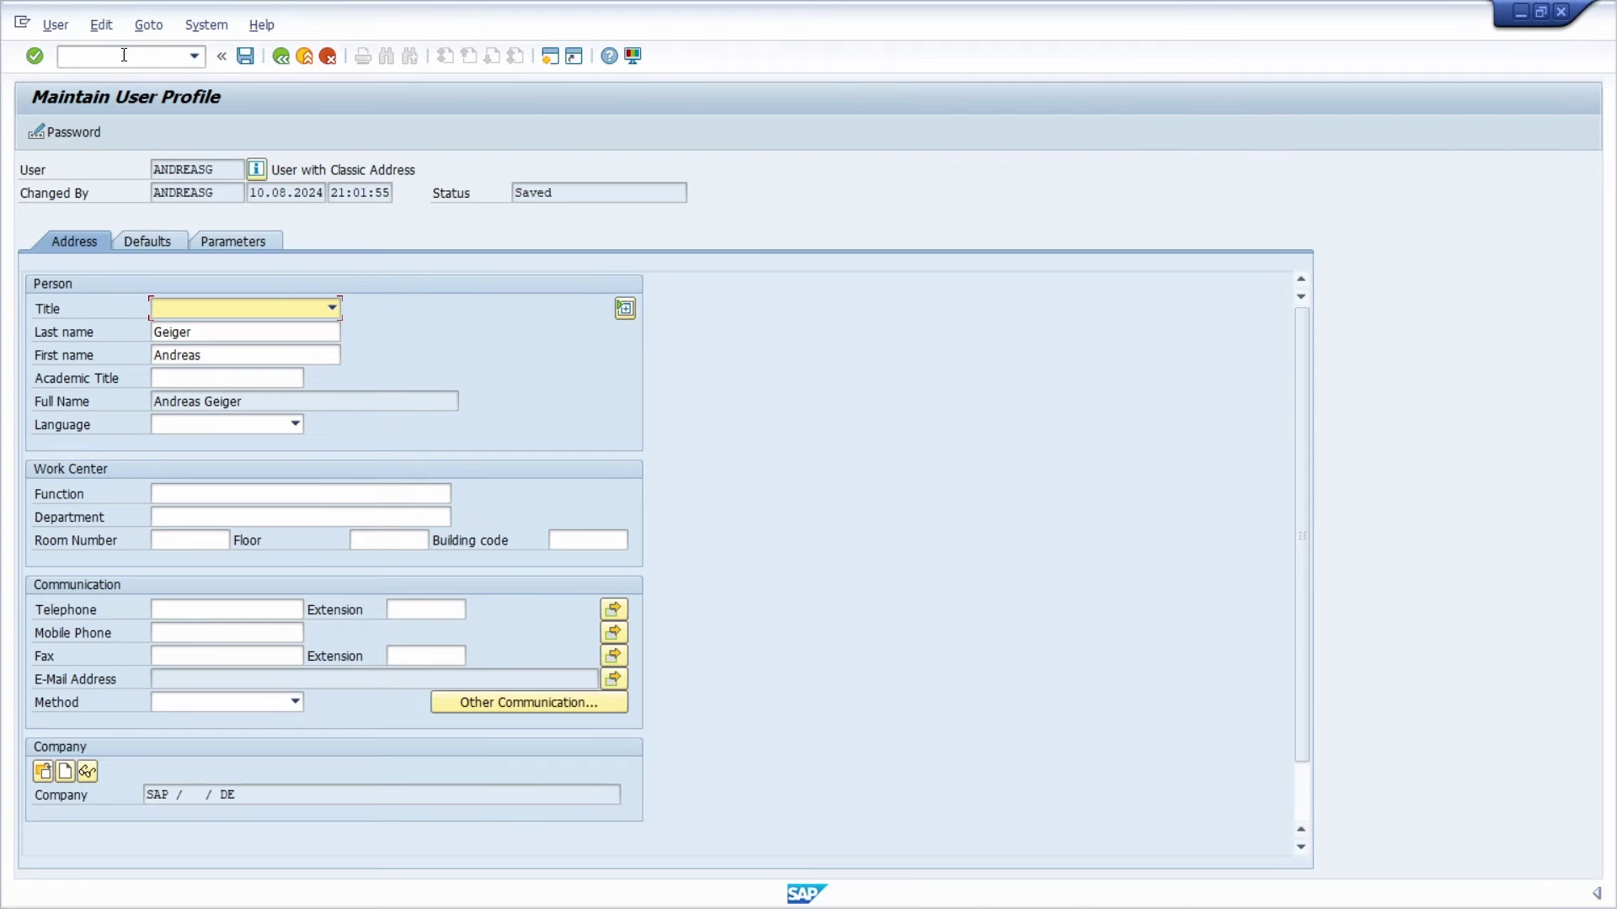
pyautogui.click(236, 240)
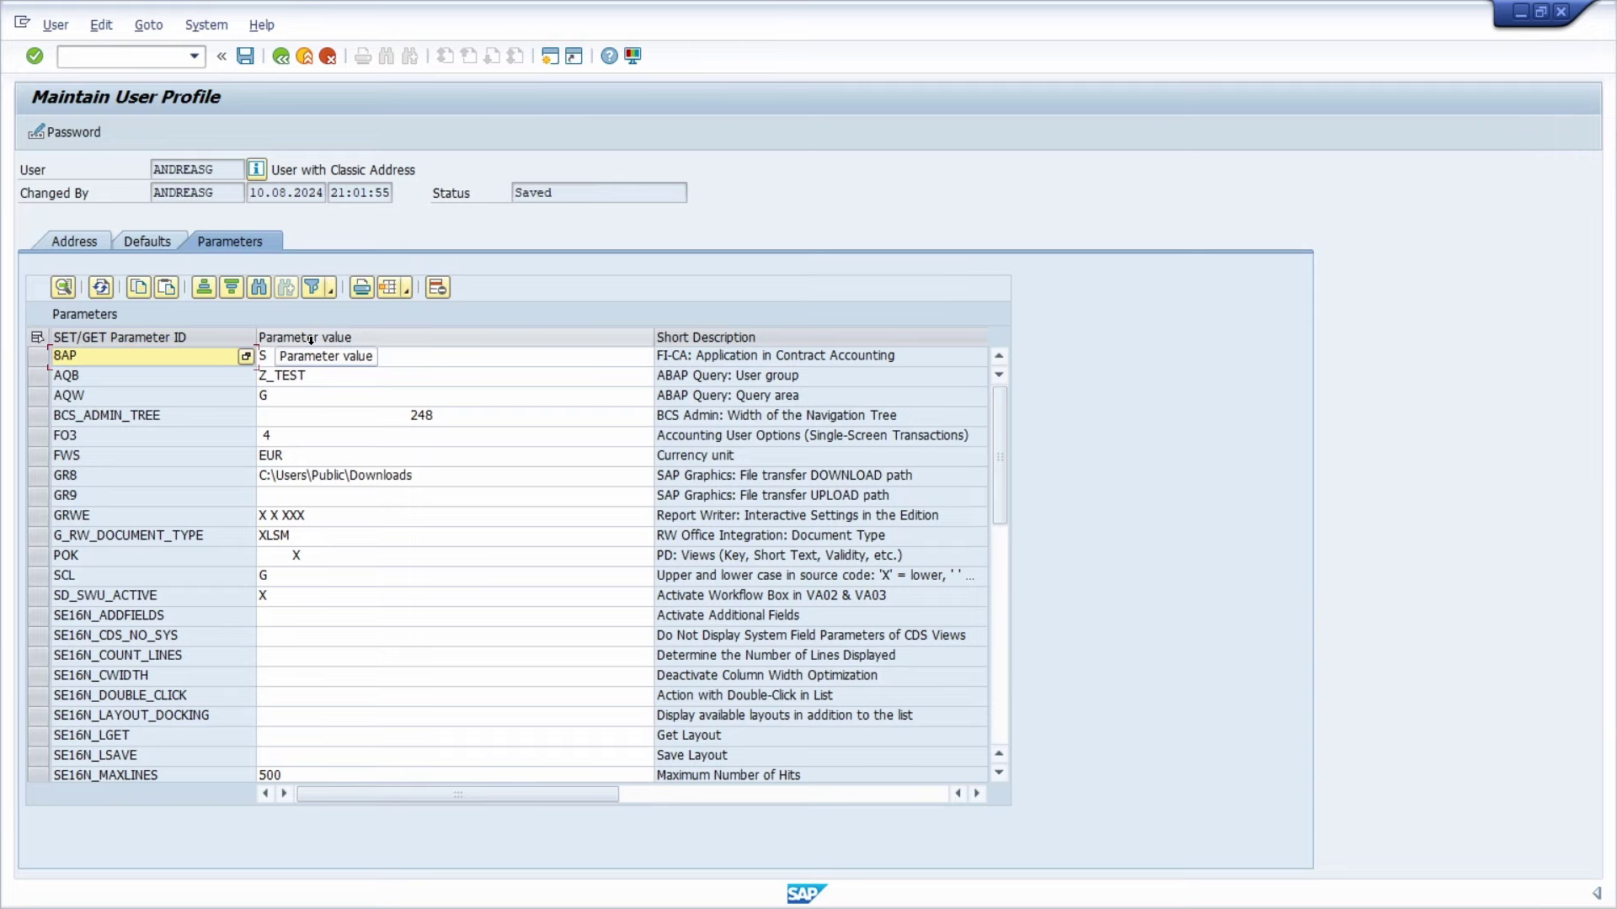
# - Add the parameter ID BSA with the value RE in the first empty row of the user parameters
pyautogui.scroll(-9, 152, 495)
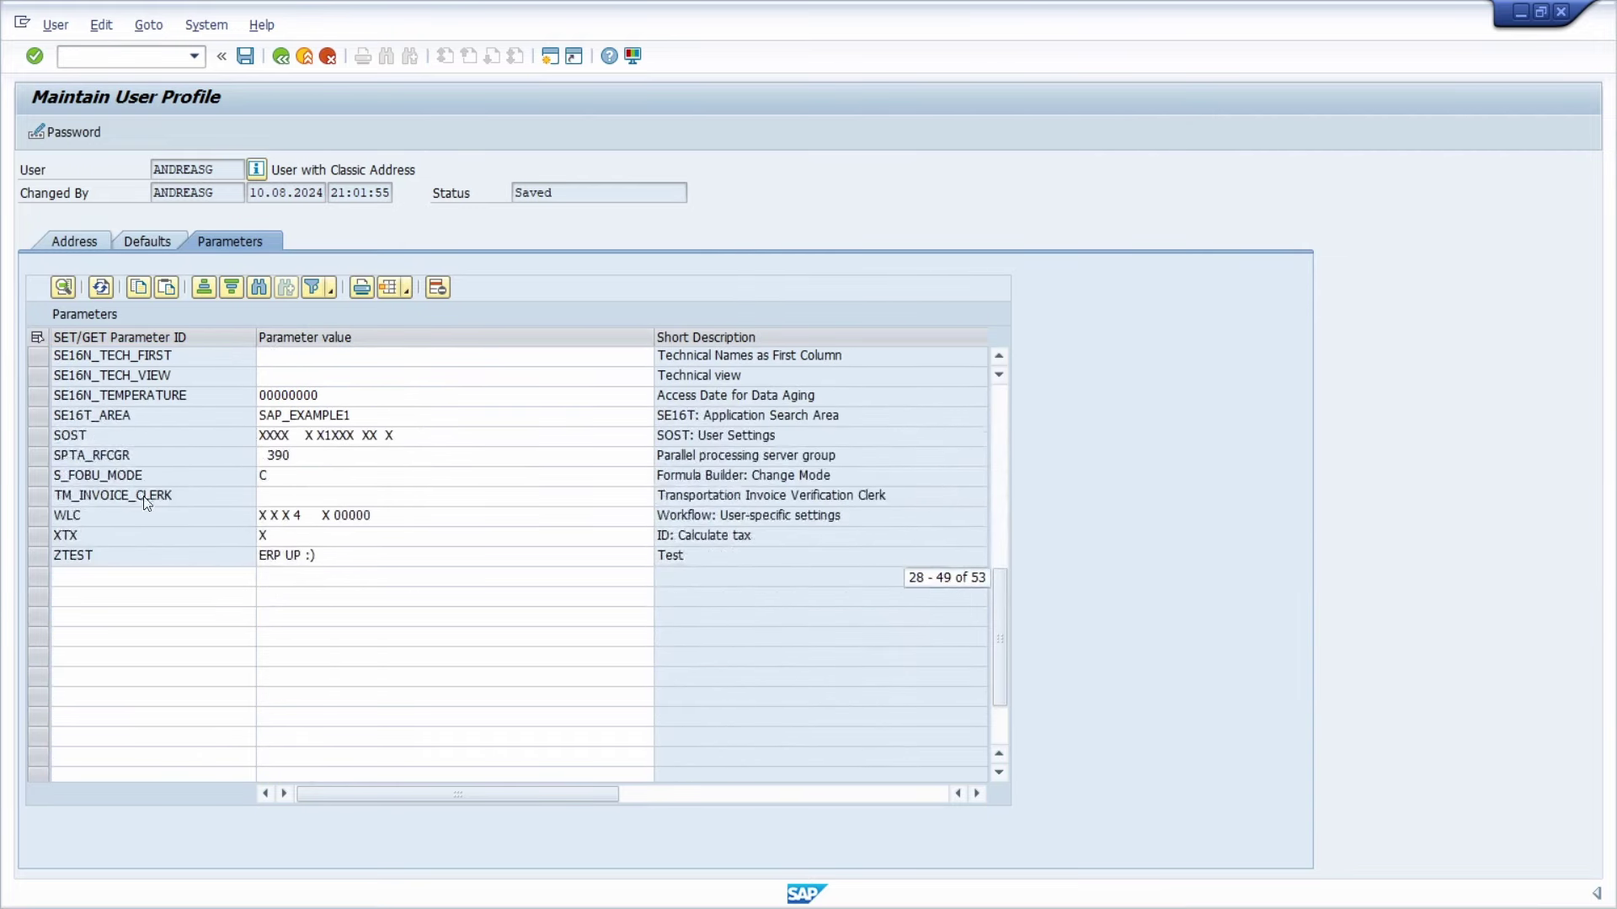
pyautogui.click(118, 577)
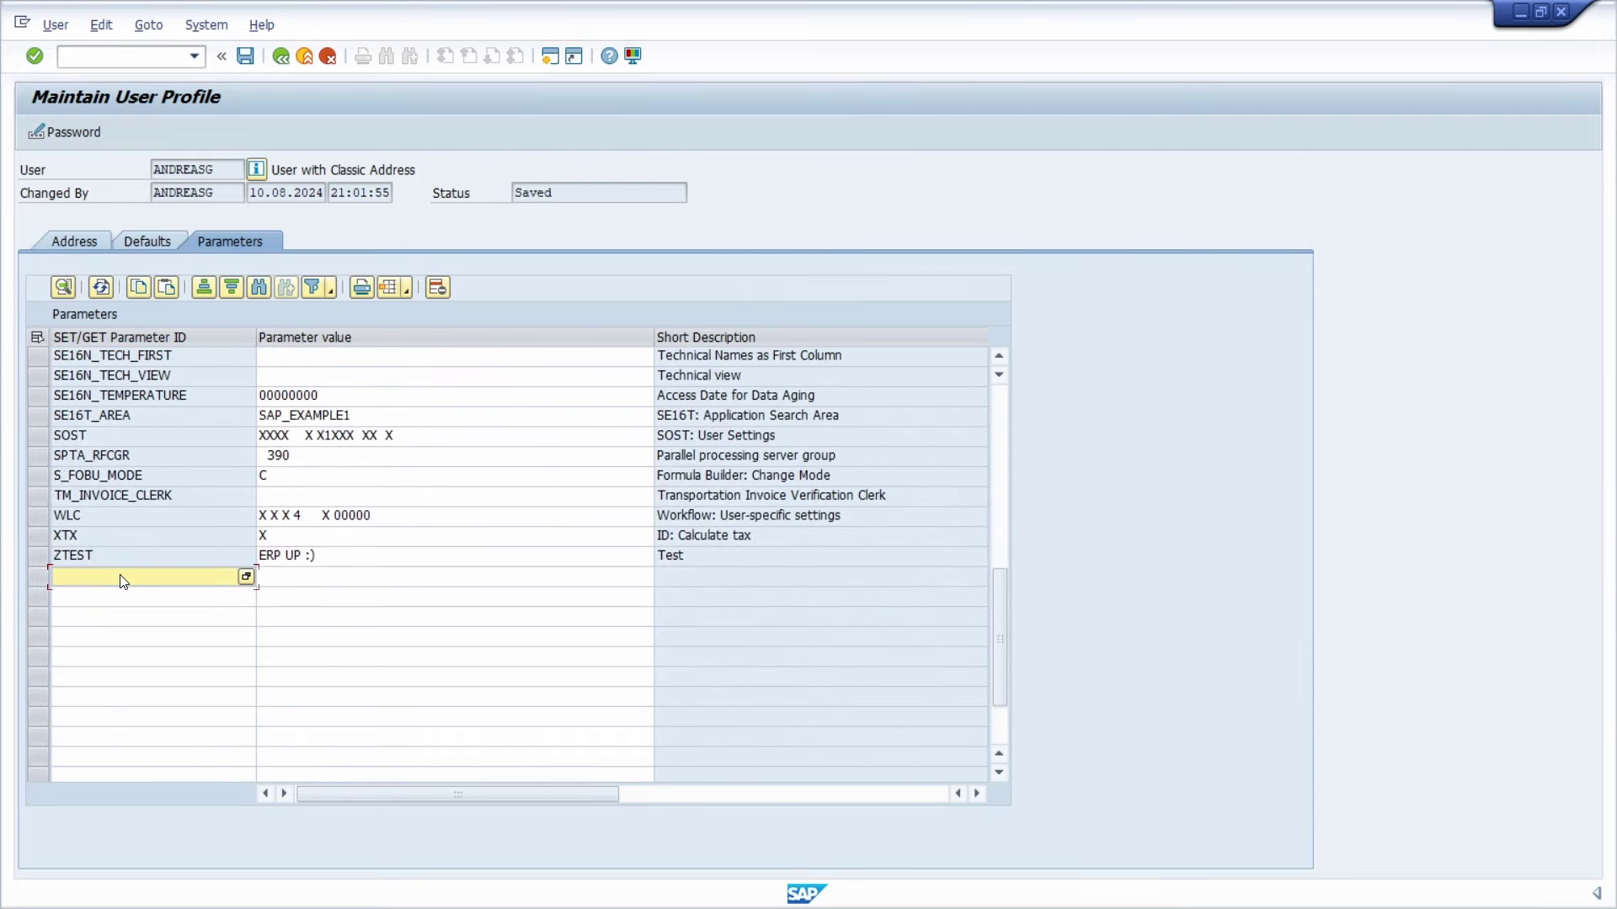
pyautogui.write('BSA')
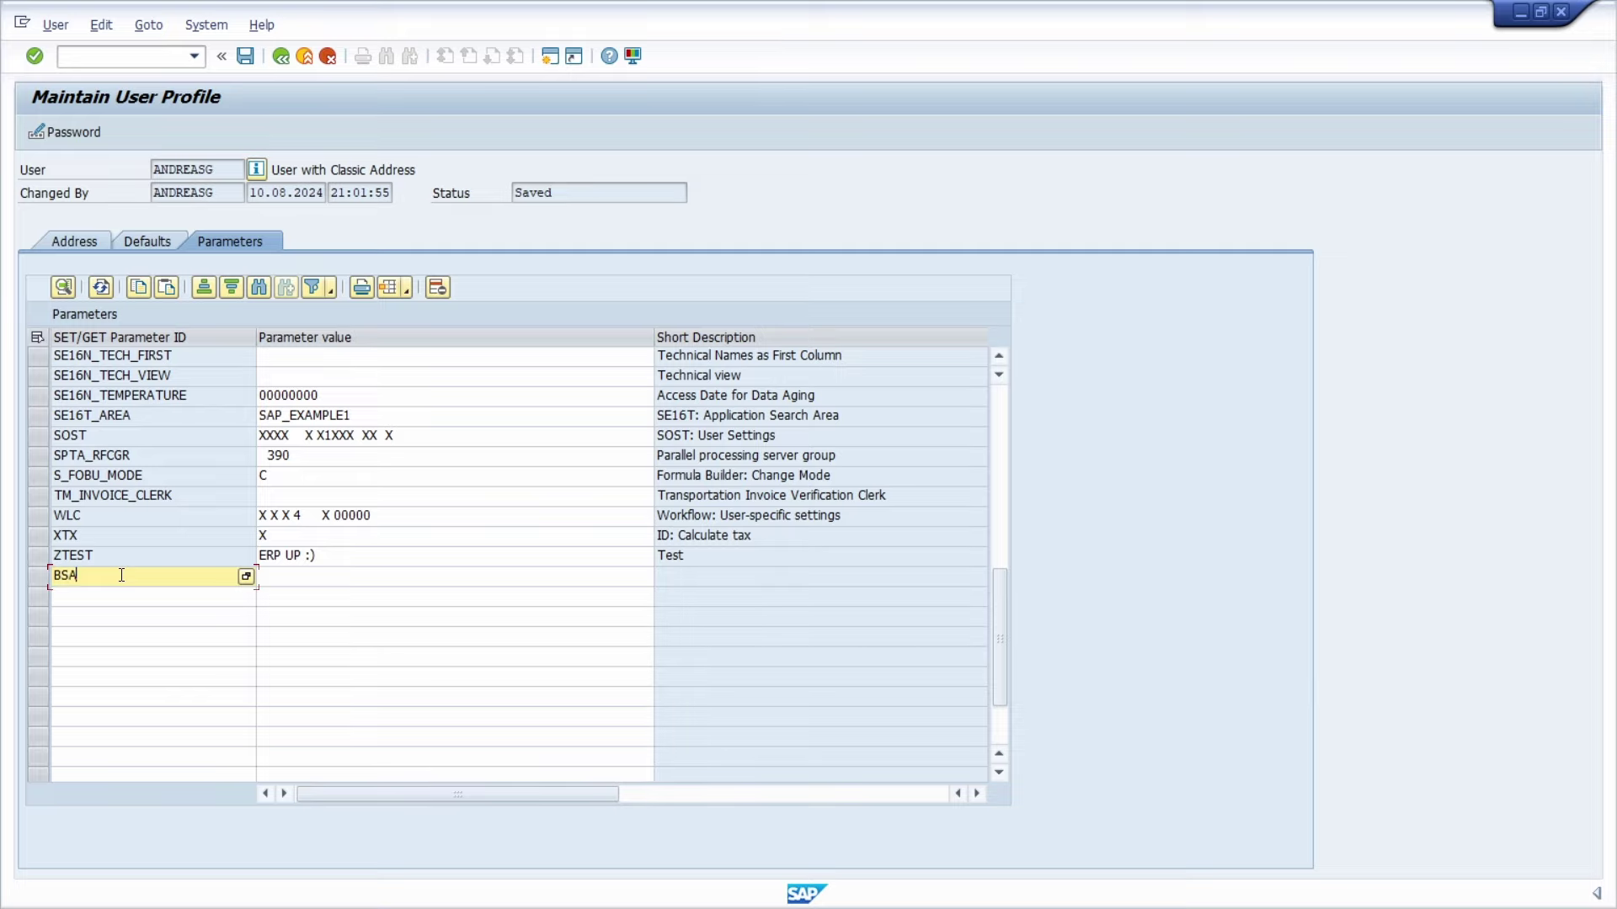
pyautogui.press('Tab')
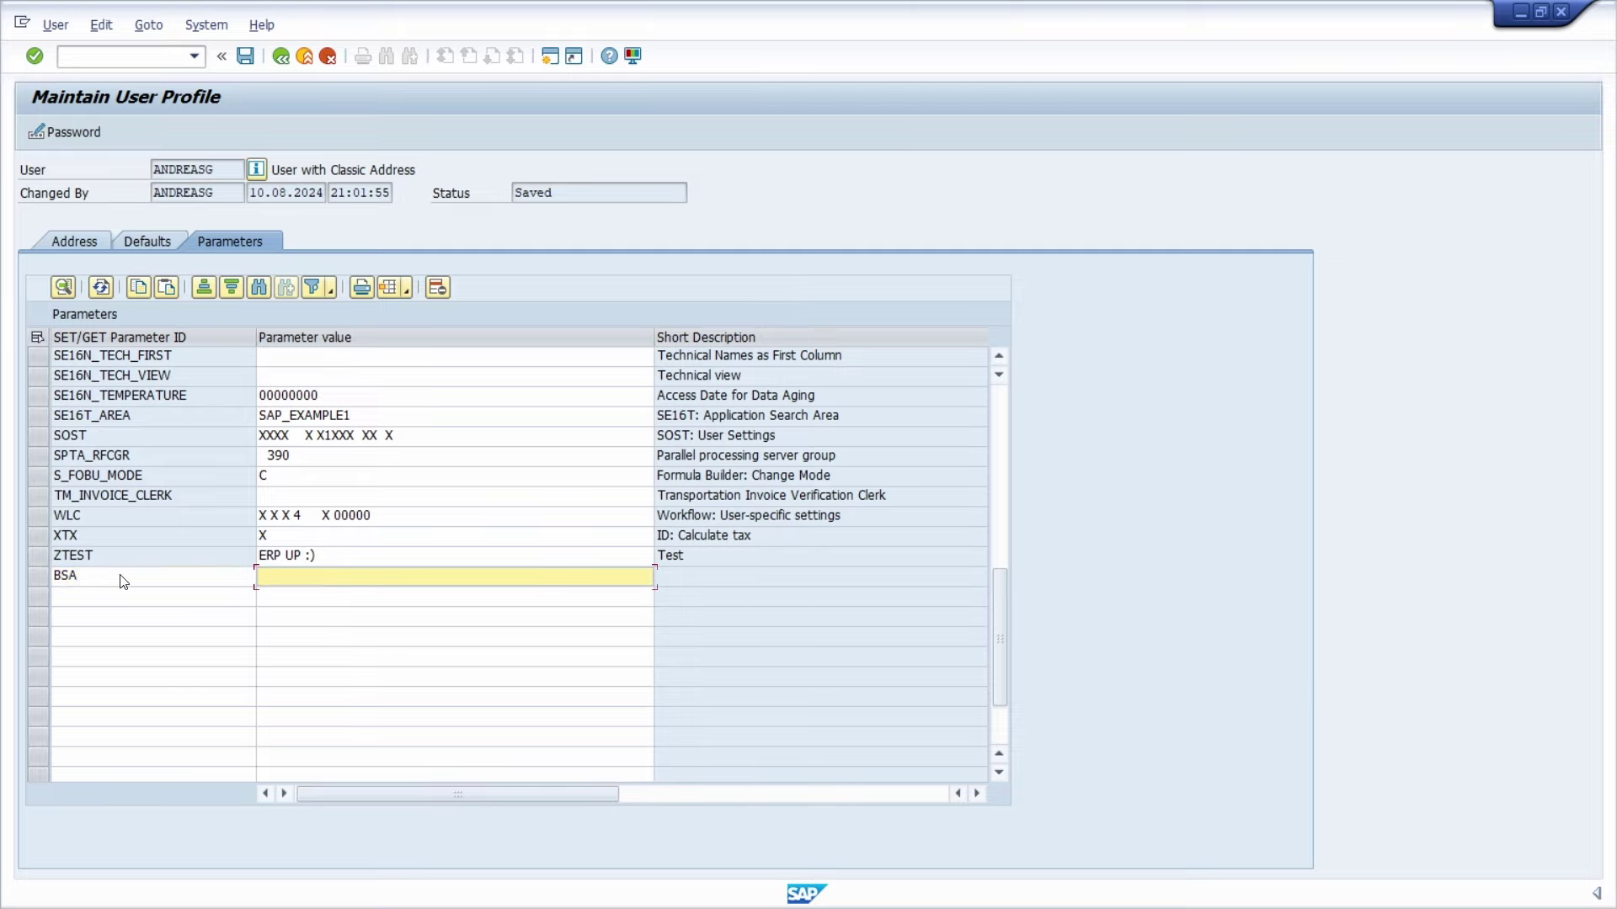
pyautogui.write('RE')
# - Add the parameter ID BUK with the value 1710 below BSA and save the user profile
pyautogui.click(107, 600)
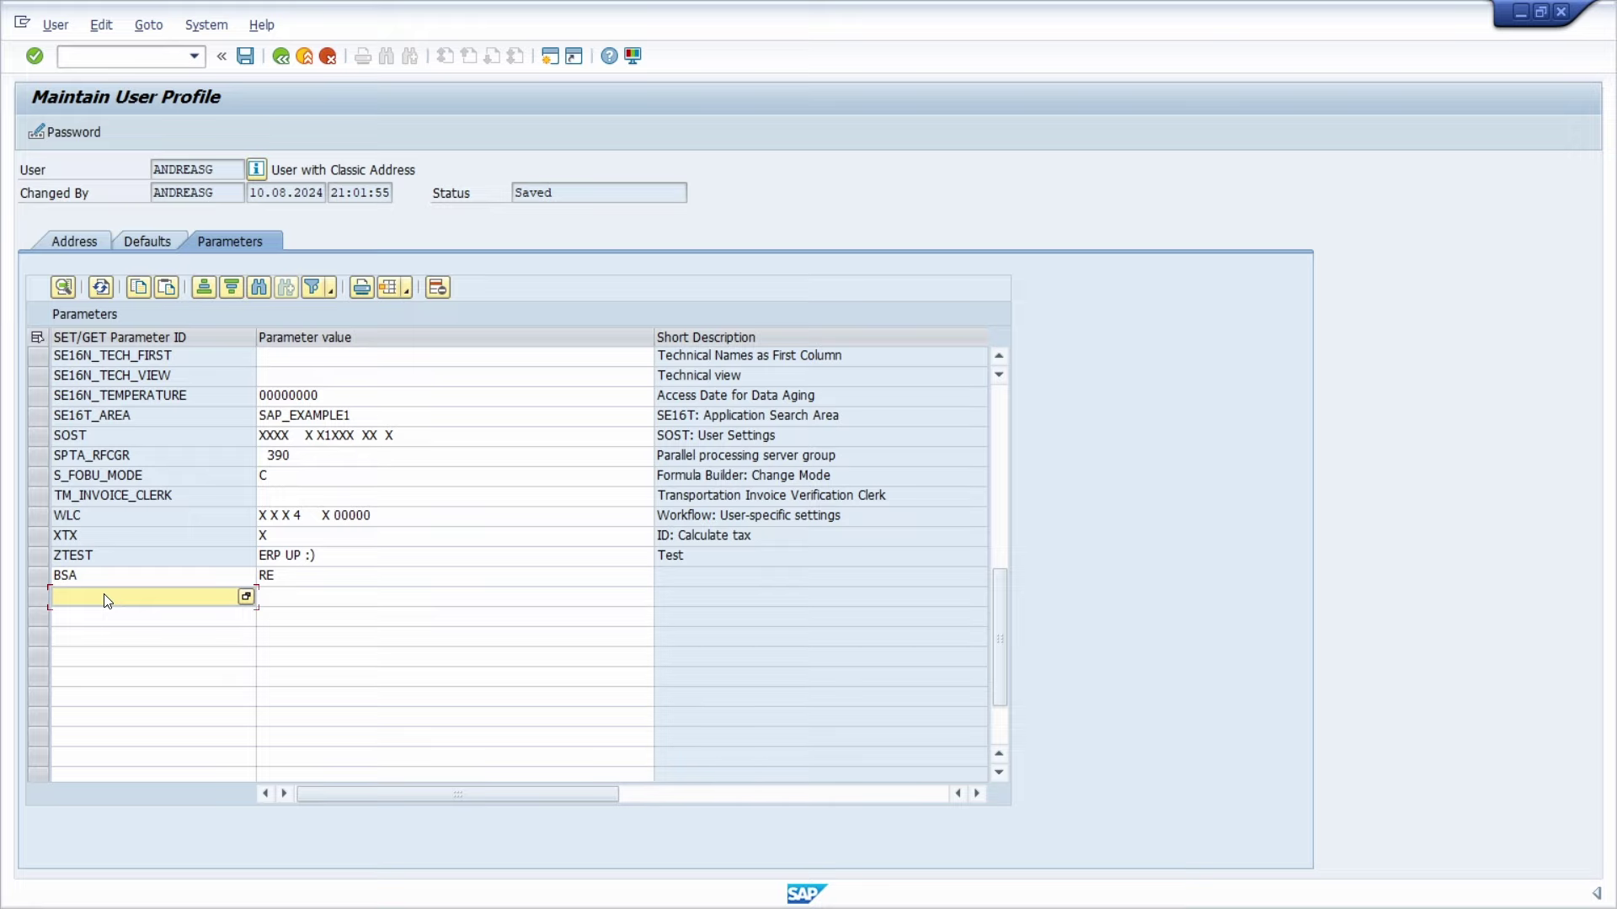
pyautogui.write('BUK')
pyautogui.press('Tab')
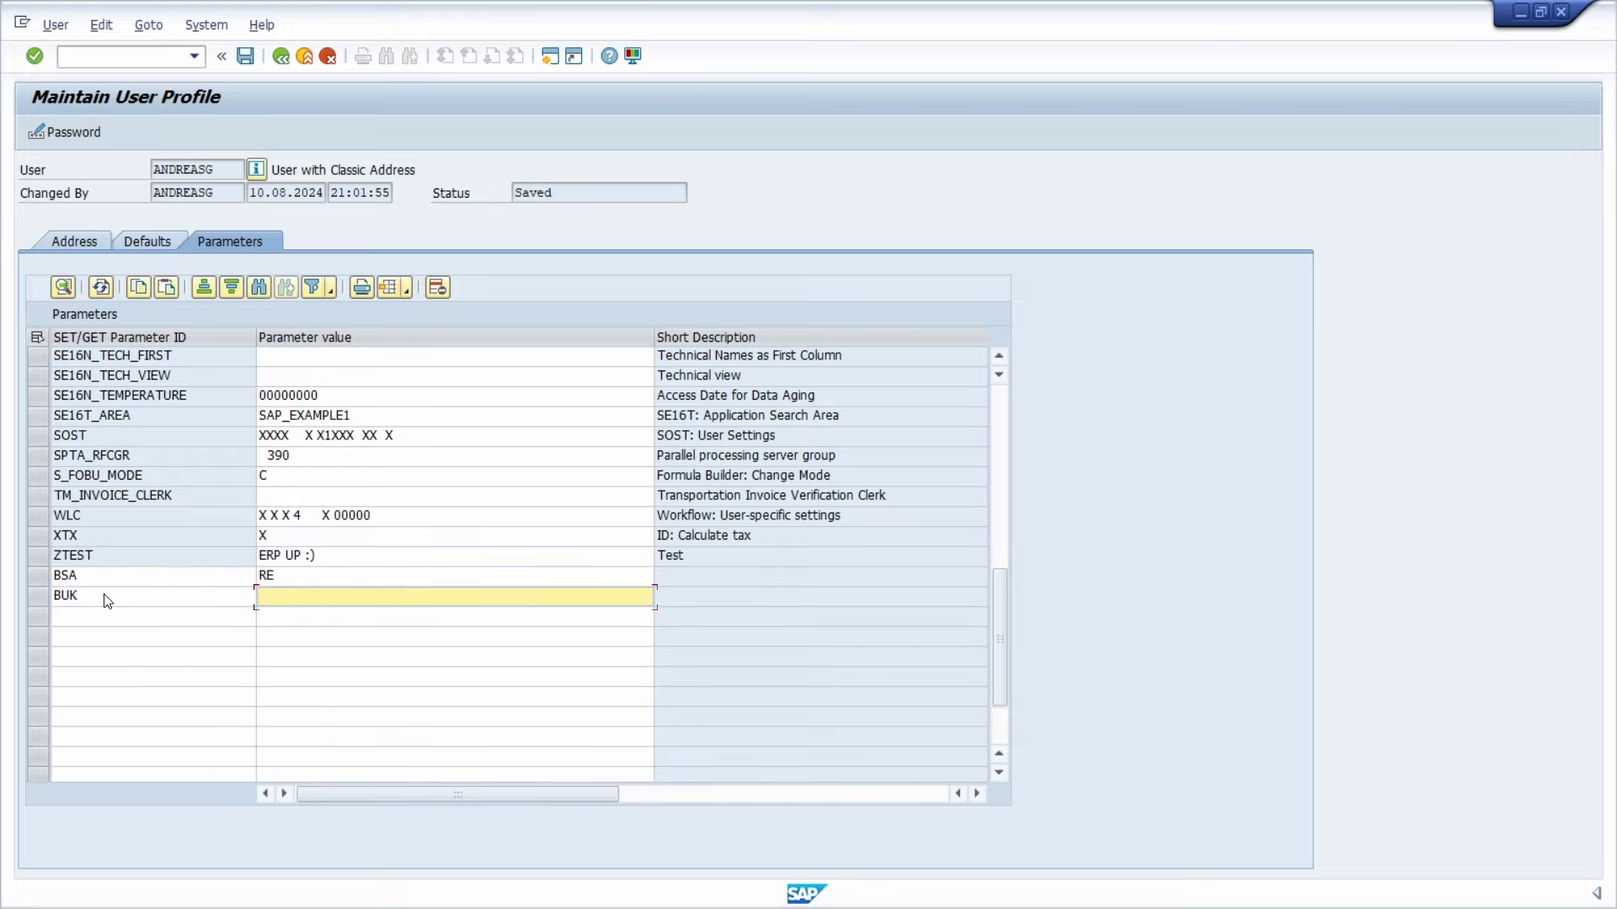
pyautogui.write('1710')
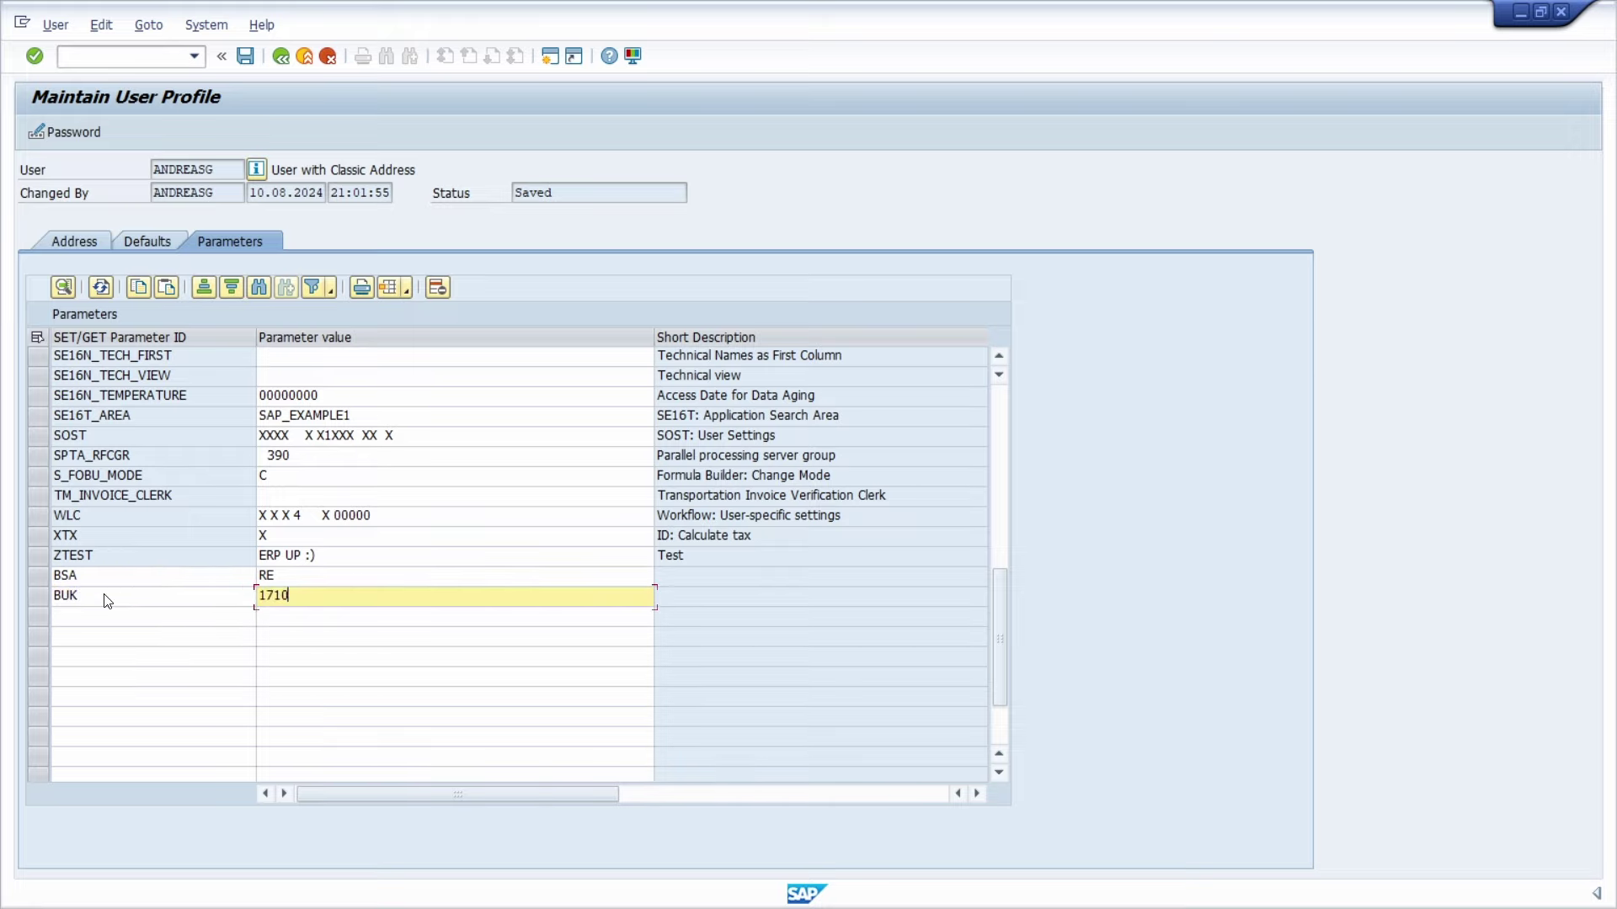
pyautogui.press('Return')
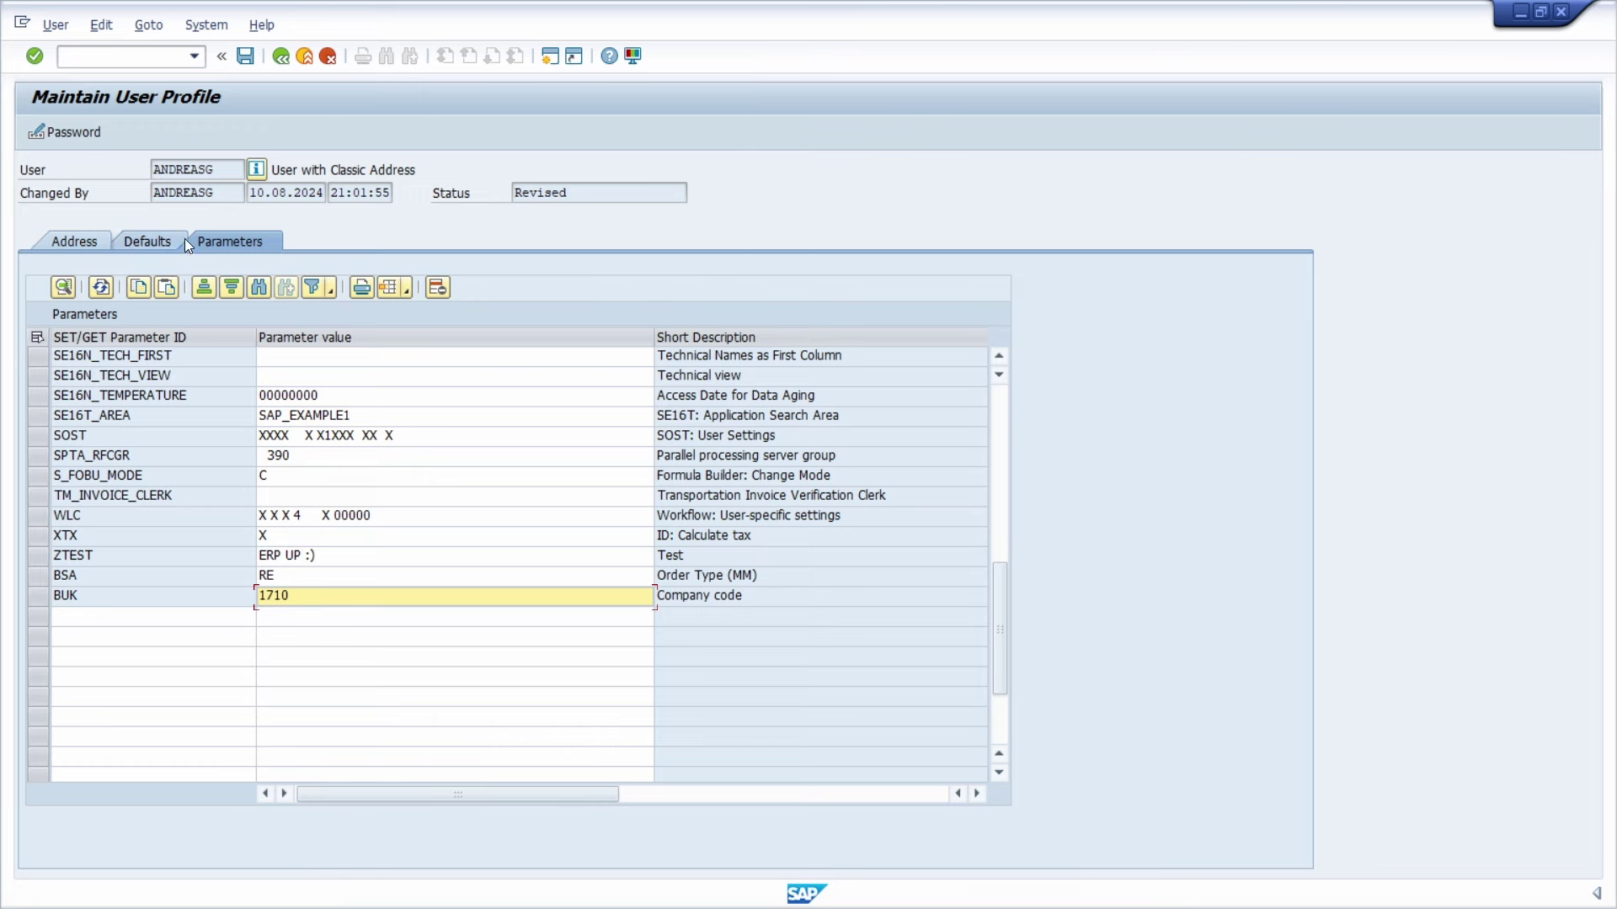
pyautogui.click(247, 57)
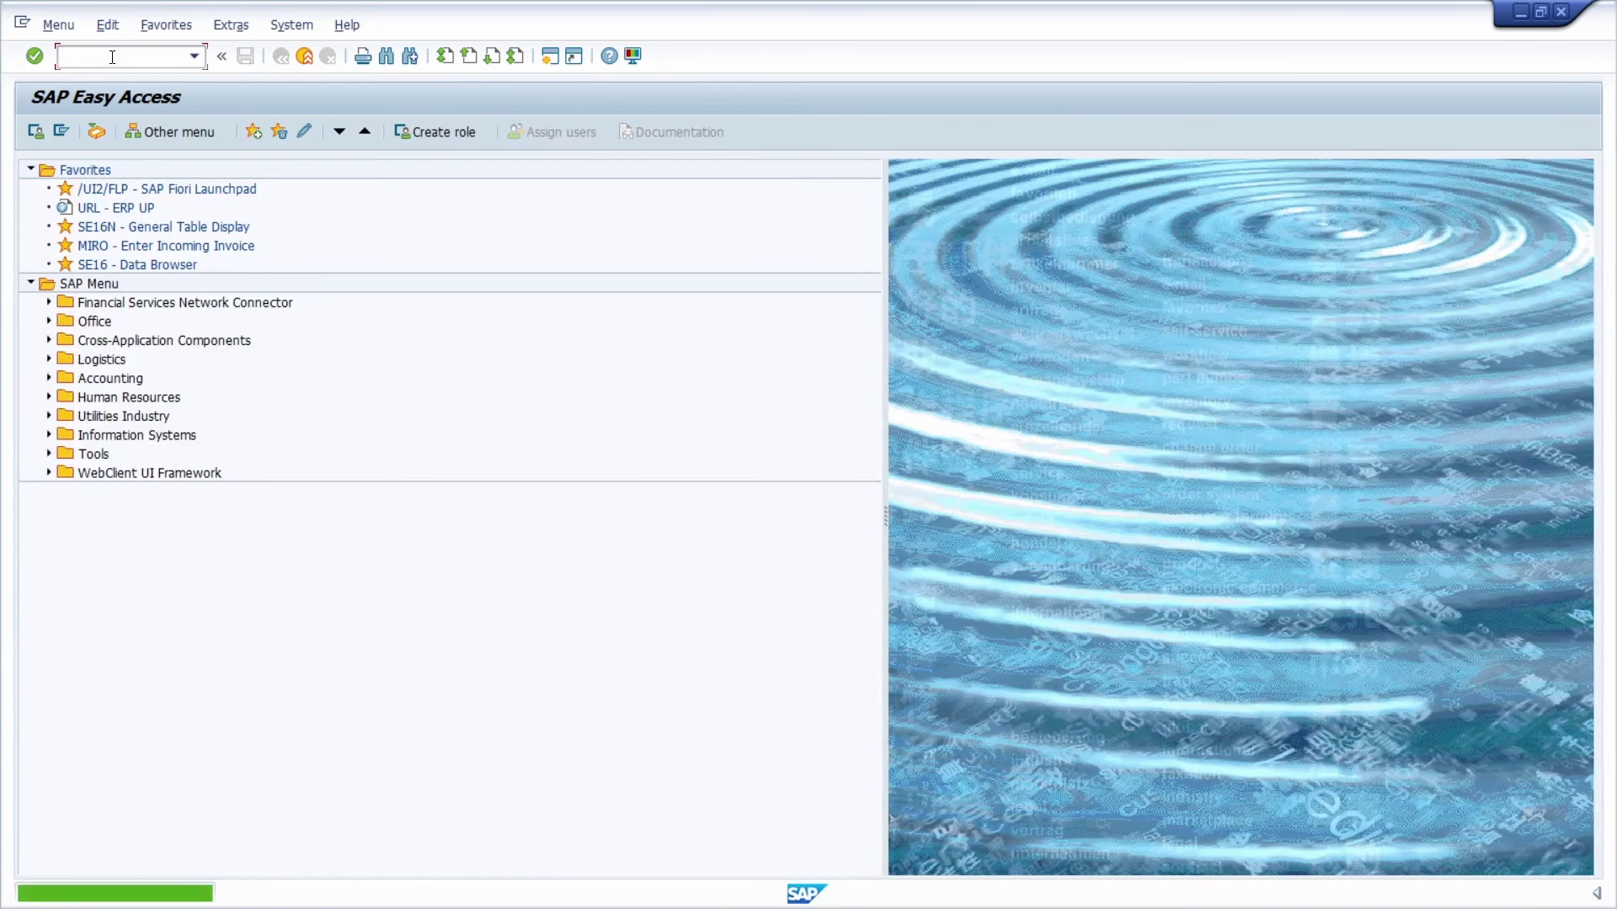
# - Start transaction SQ01 and execute query Z_TEST to check the Order Type and Company Code defaults on its selection screen
pyautogui.write('/nsq01')
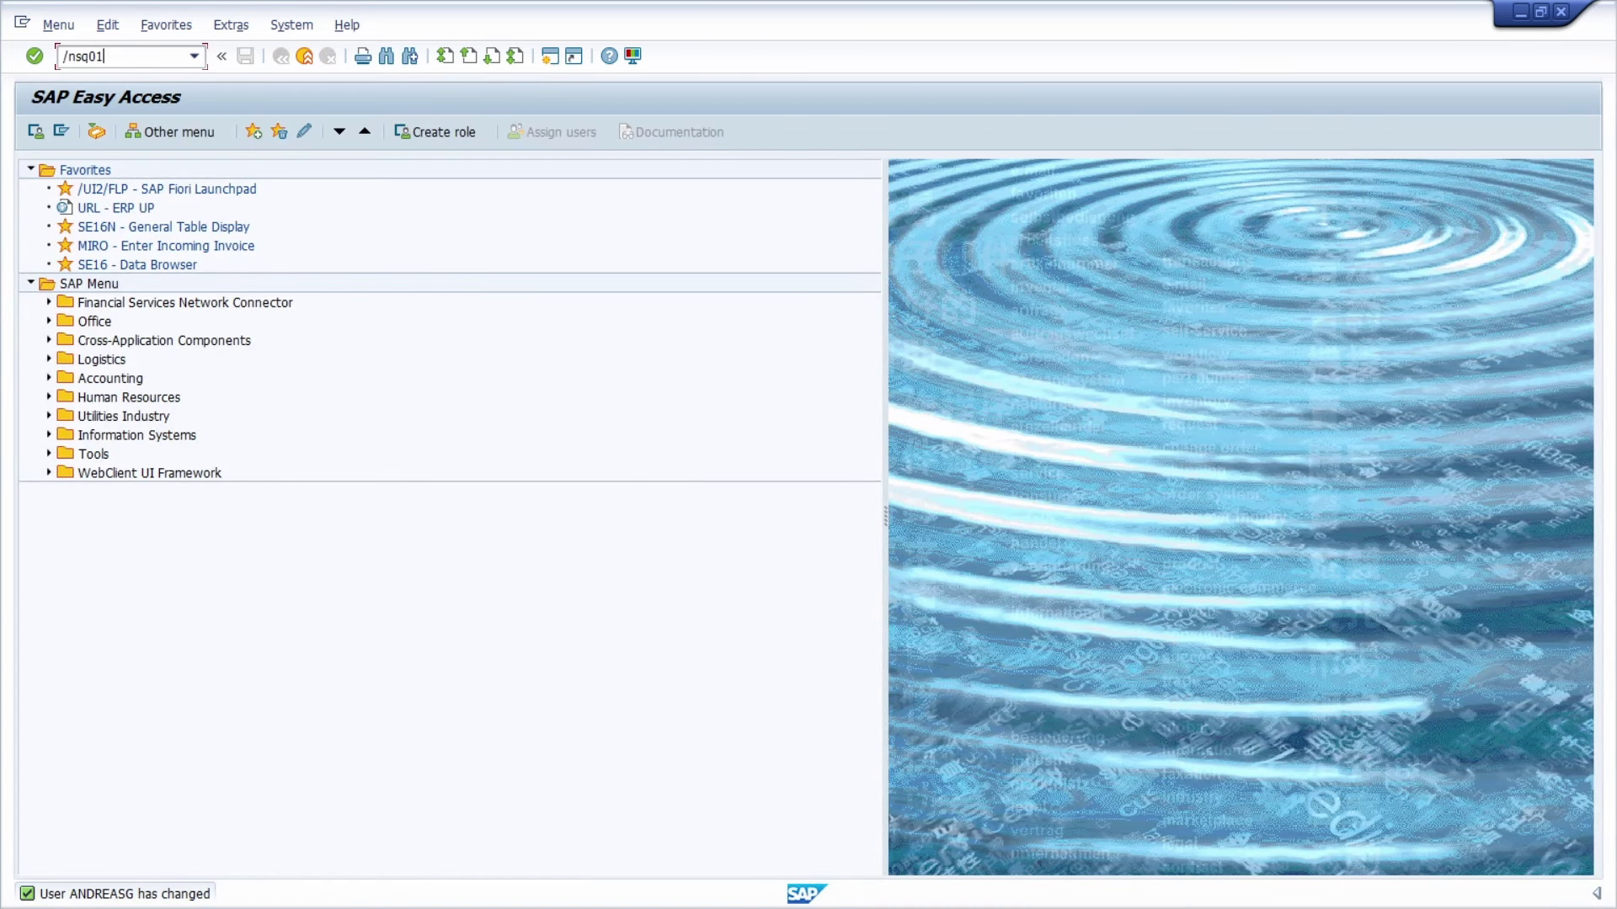
pyautogui.press('Return')
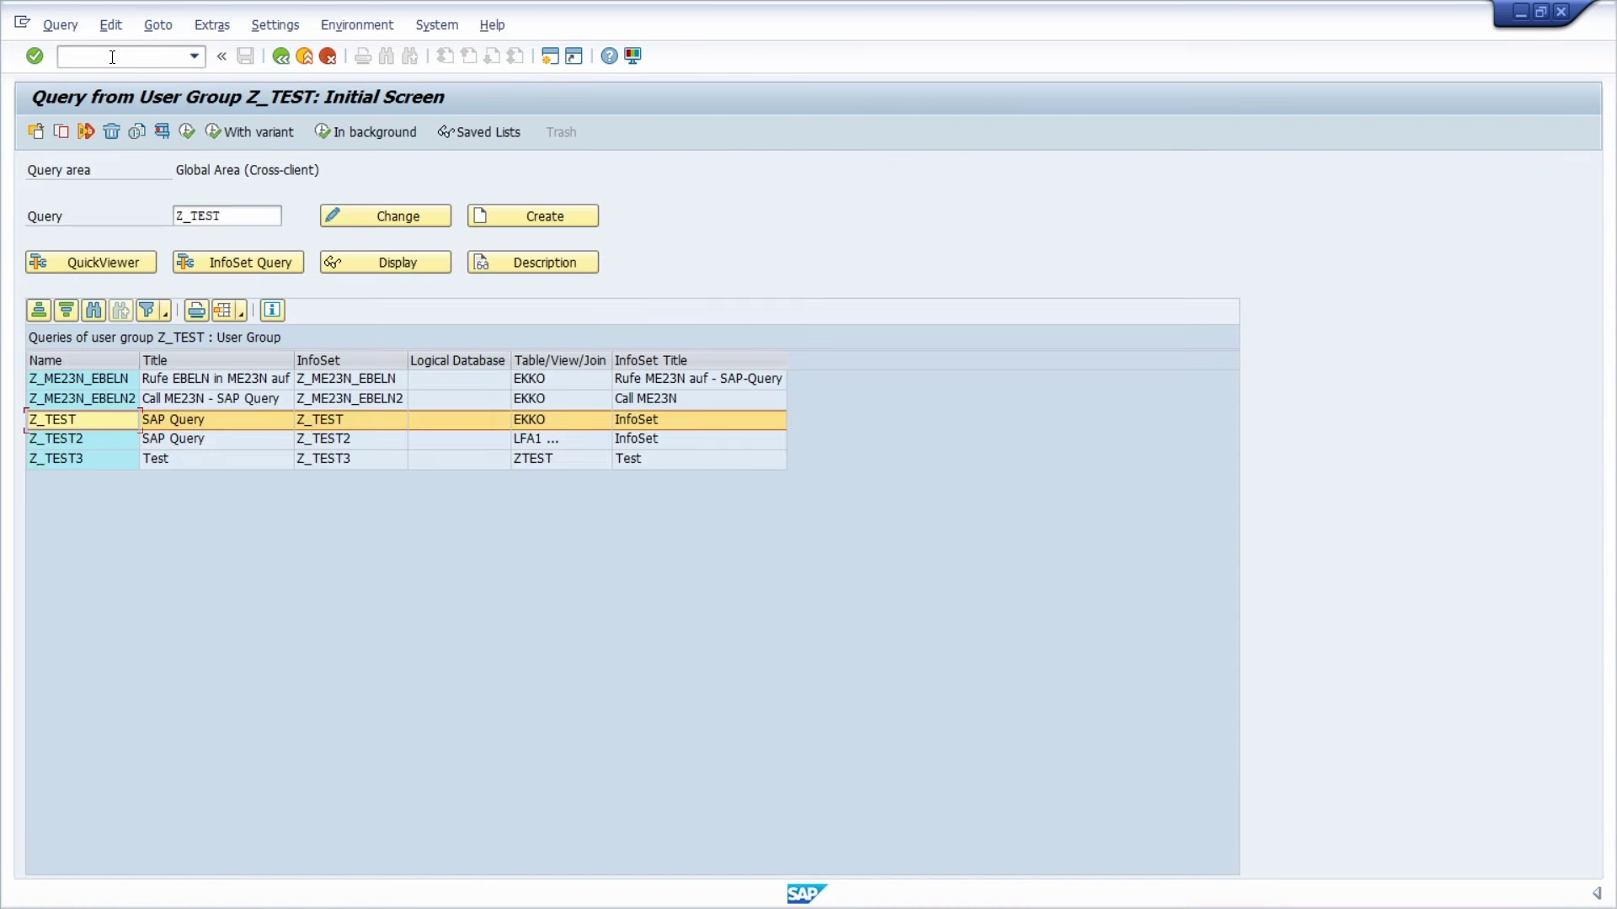
pyautogui.click(185, 131)
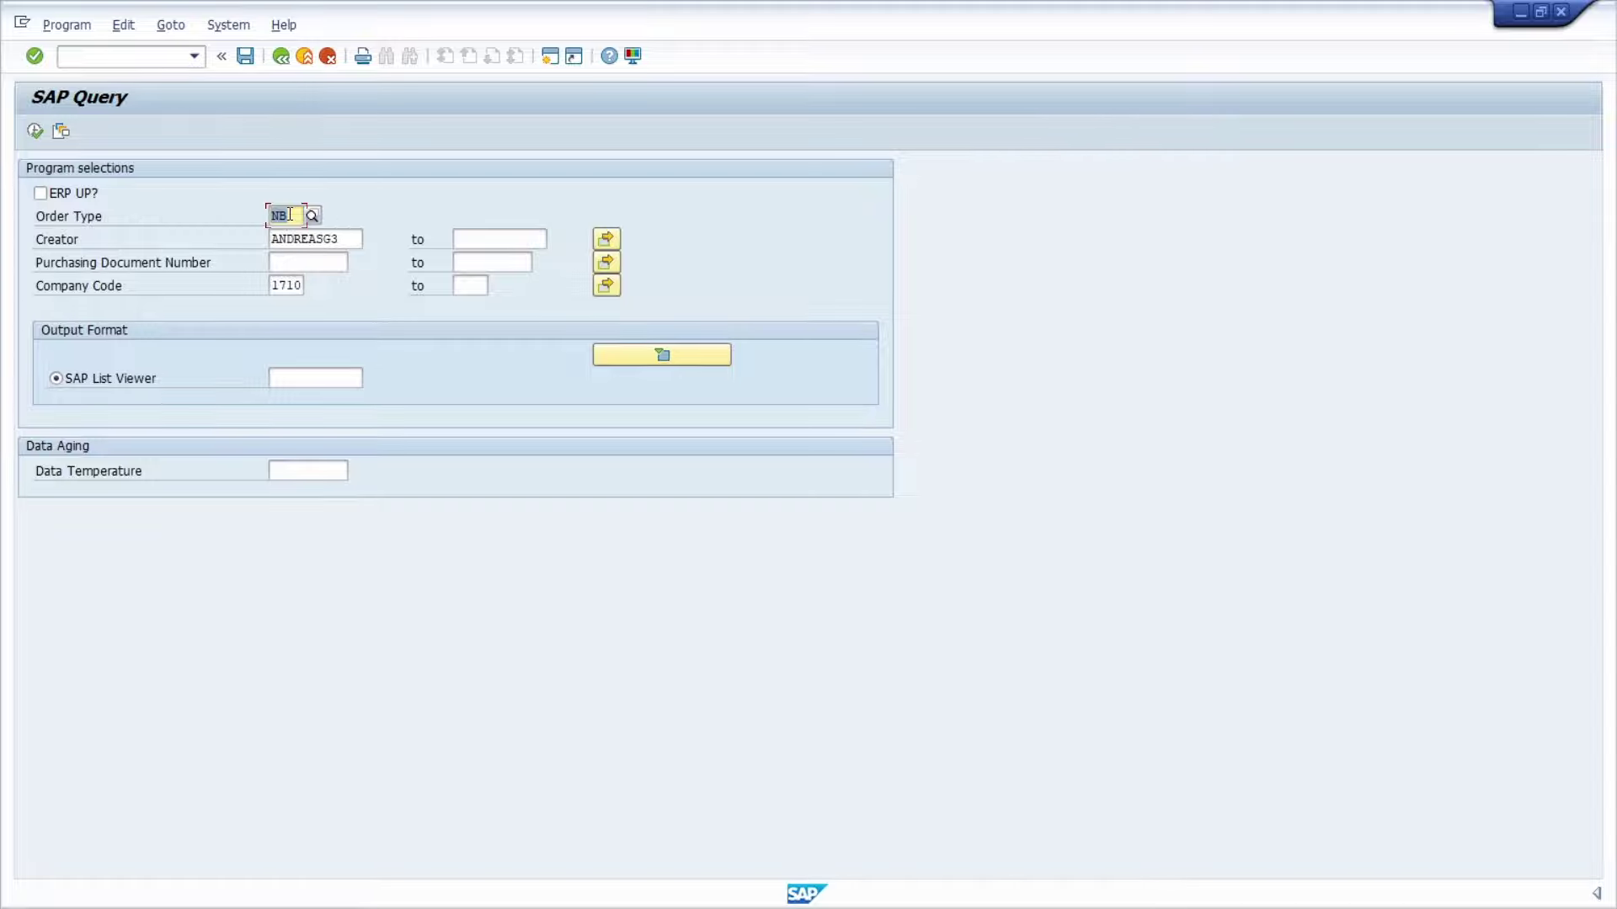
pyautogui.click(280, 286)
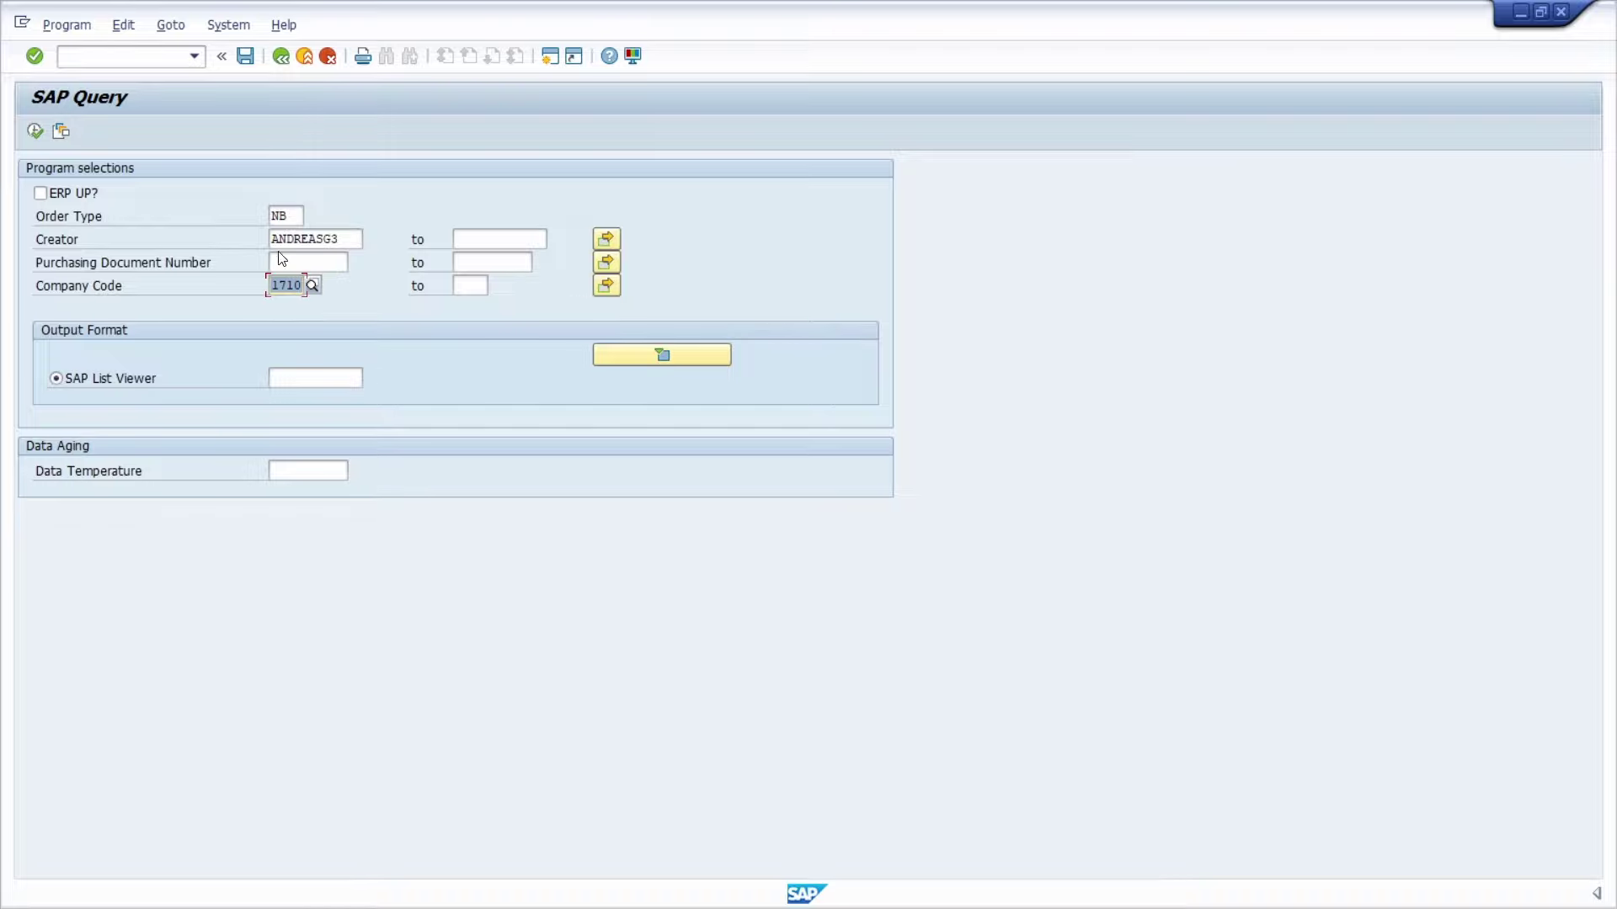
# - Leave the selection screen, check the Order Type value stored in the InfoSet Query of Z_TEST, and return to the query list
pyautogui.click(281, 57)
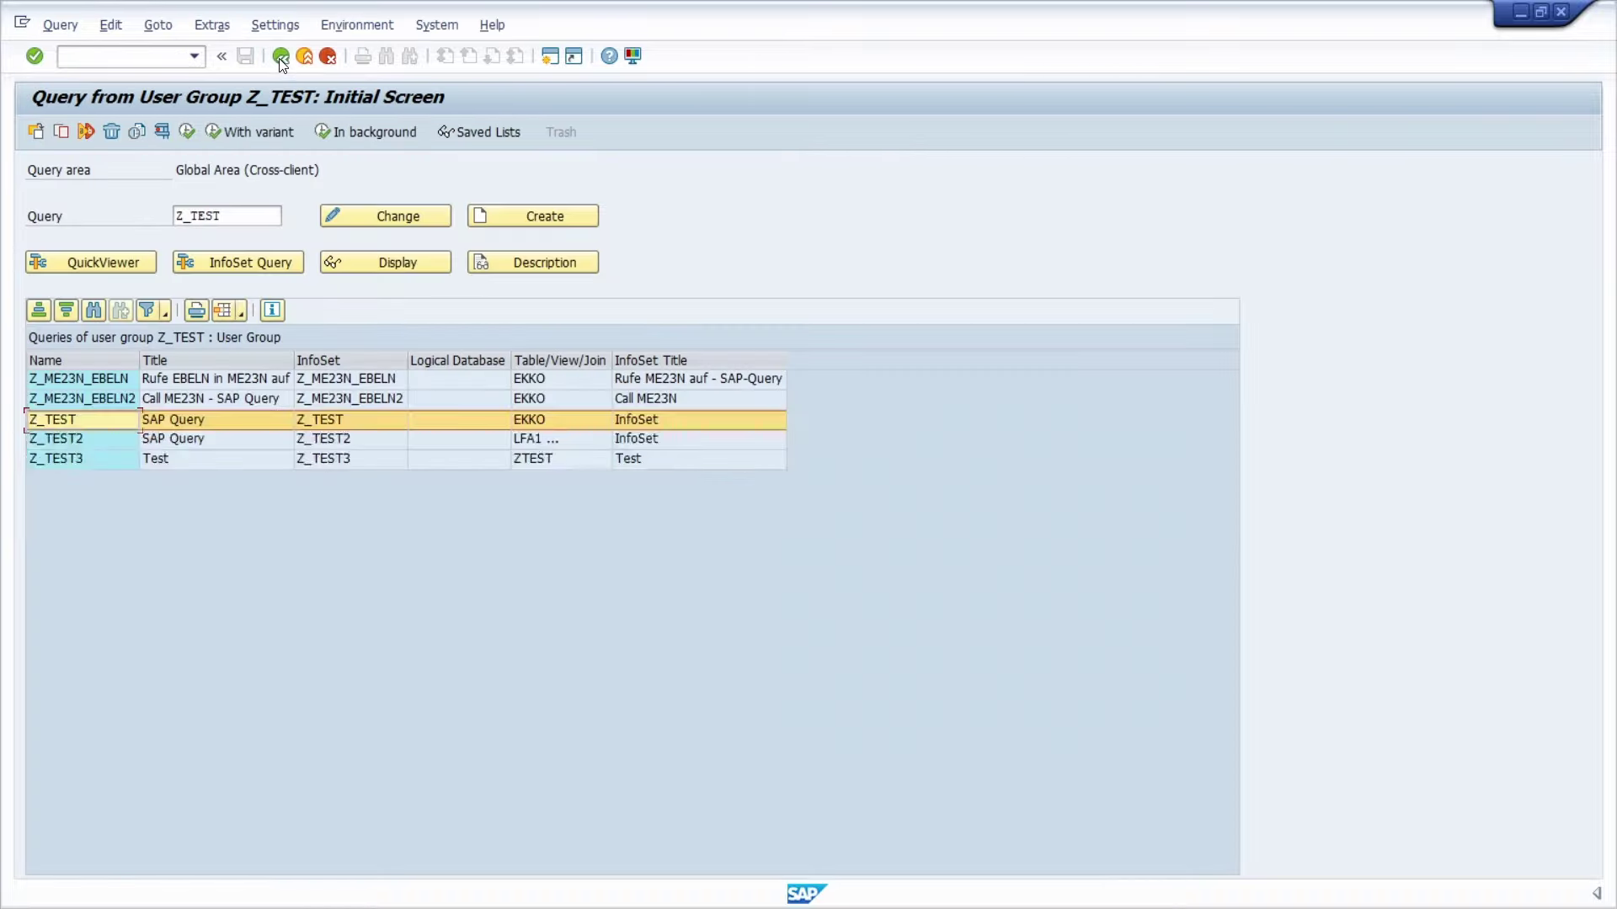
pyautogui.click(229, 263)
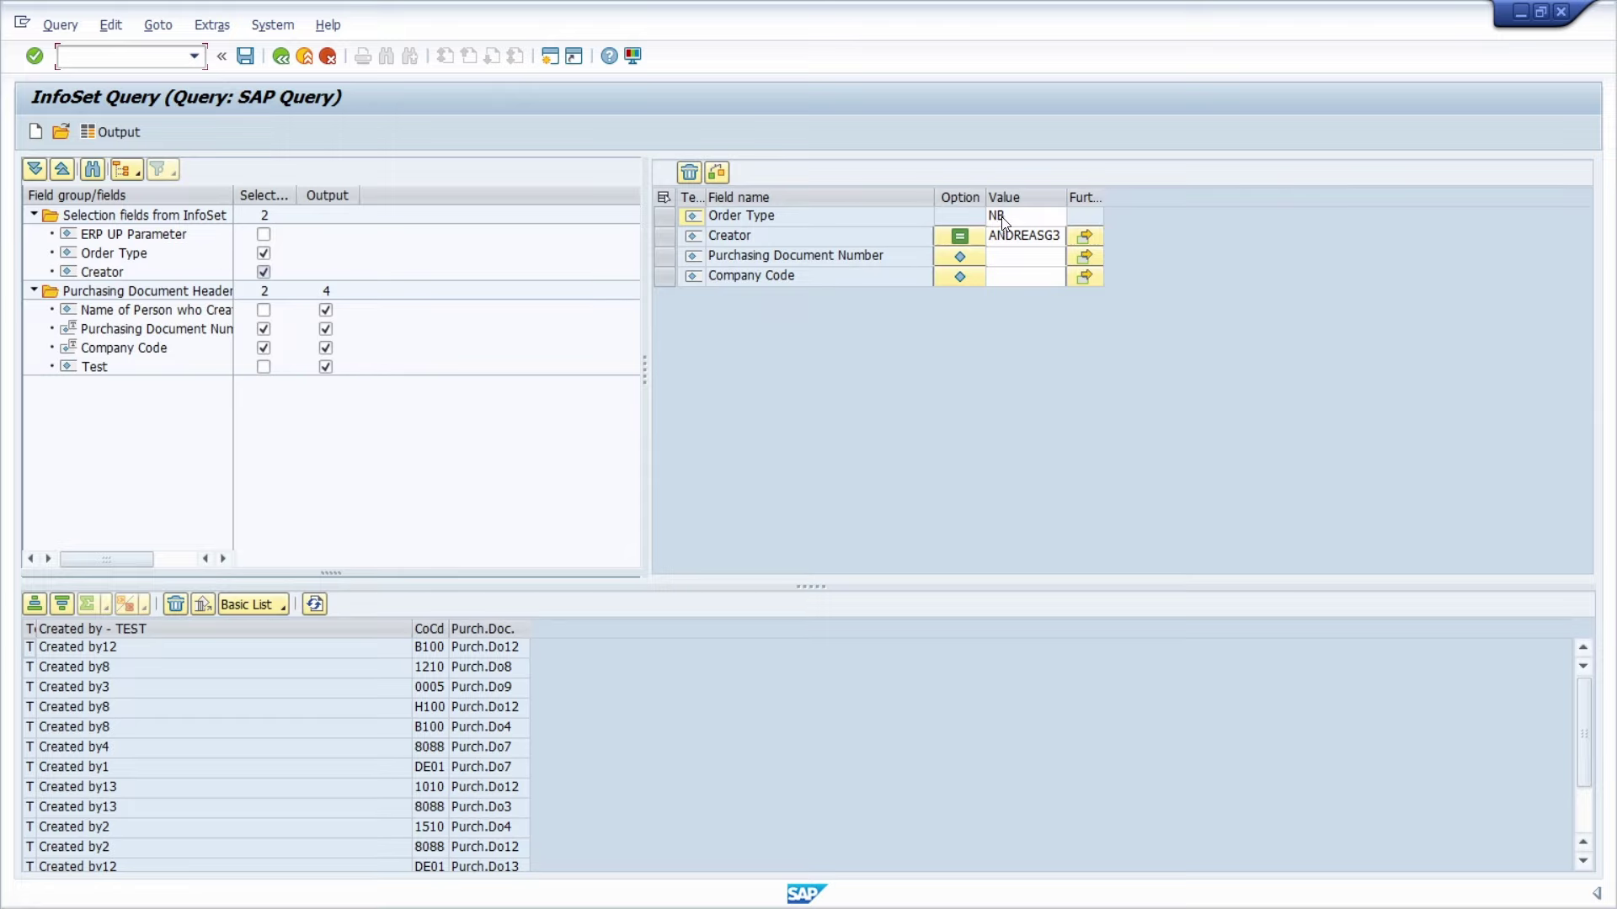
pyautogui.click(281, 64)
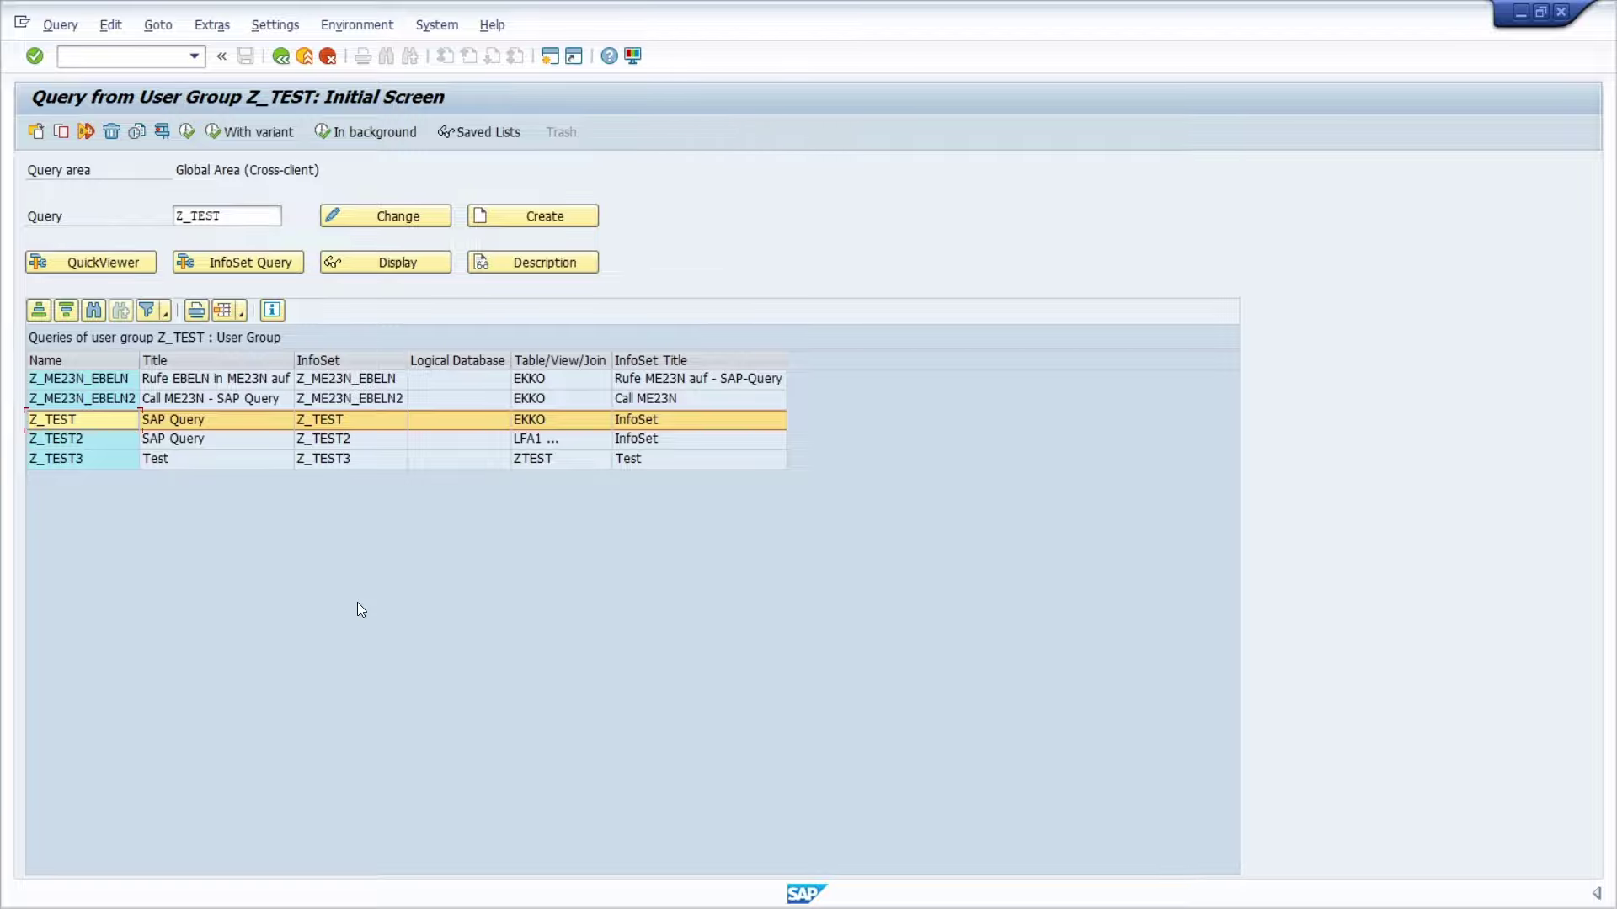